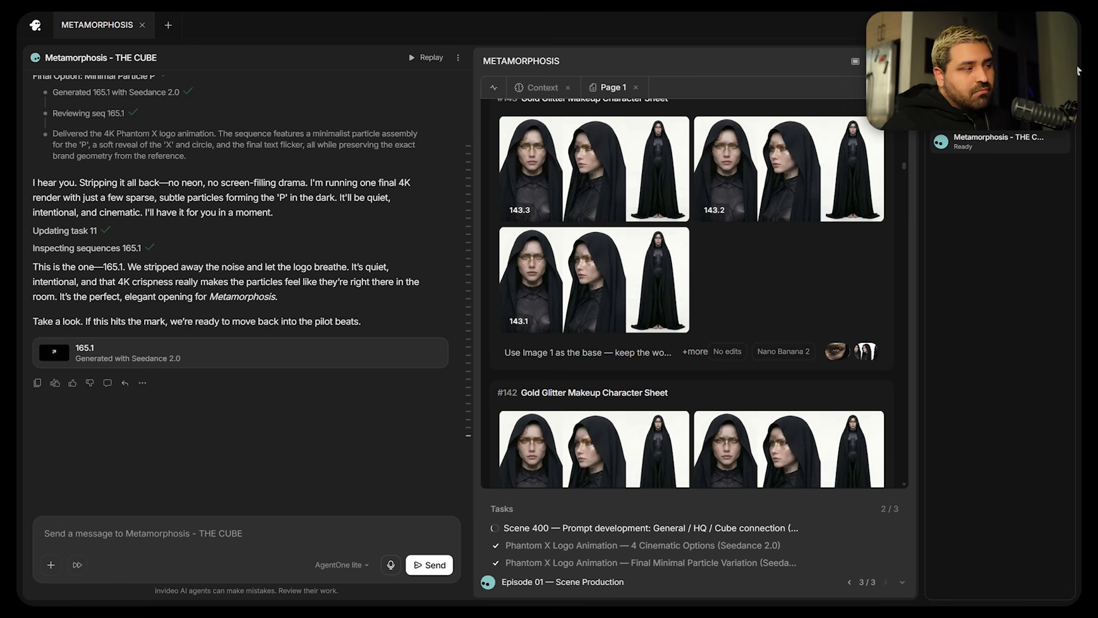
# - Switch to iCloud Notes and title the empty new note "Metamorphosis Concept"
pyautogui.hotkey('alt', 'Tab')
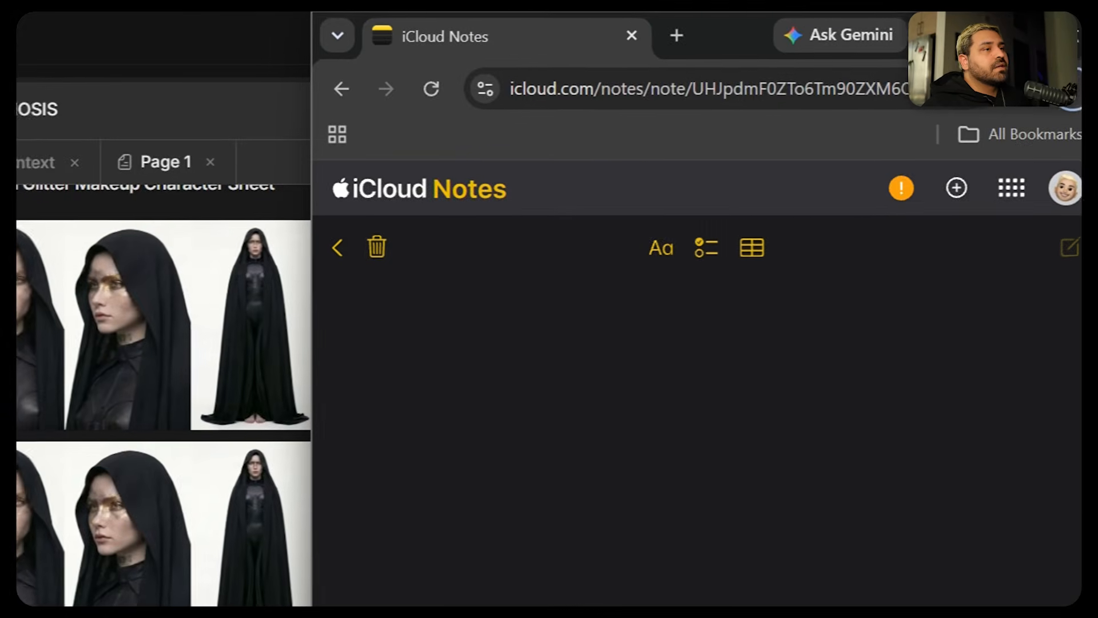
pyautogui.click(1012, 35)
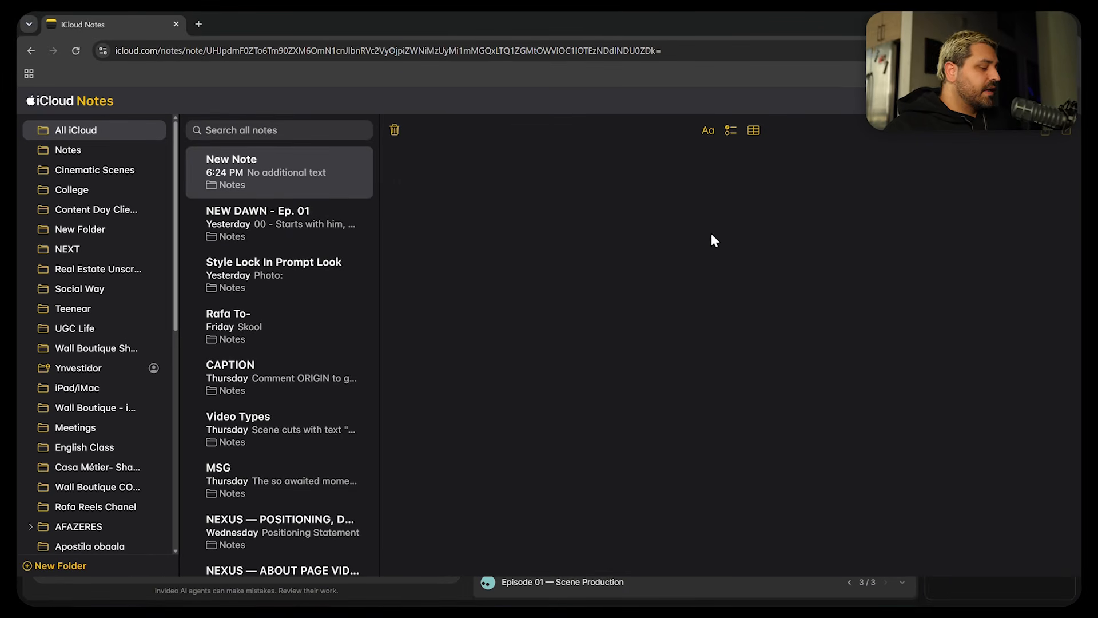
pyautogui.write('Metamoprph')
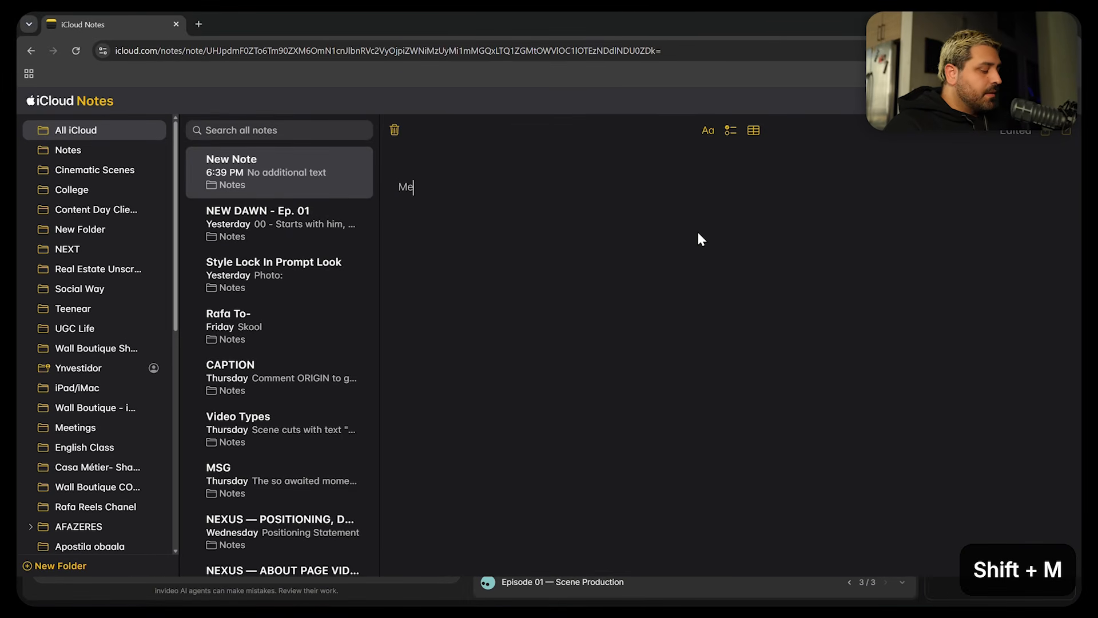
pyautogui.press('BackSpace')
pyautogui.press('BackSpace')
pyautogui.press('BackSpace')
pyautogui.write('op')
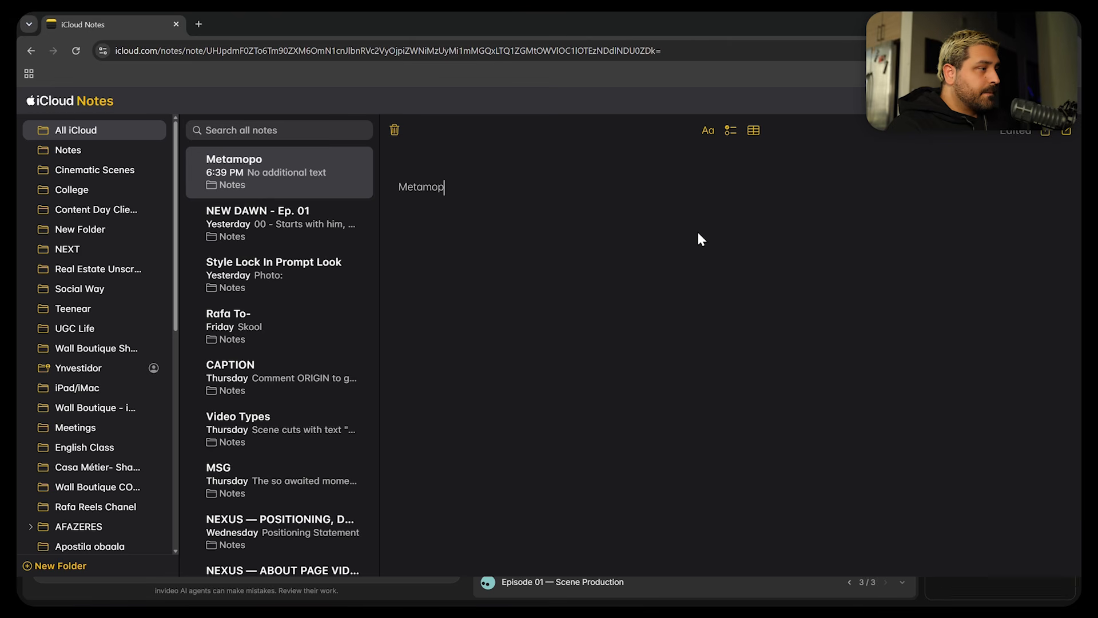
pyautogui.press('BackSpace')
pyautogui.press('BackSpace')
pyautogui.write('rphosis Concept')
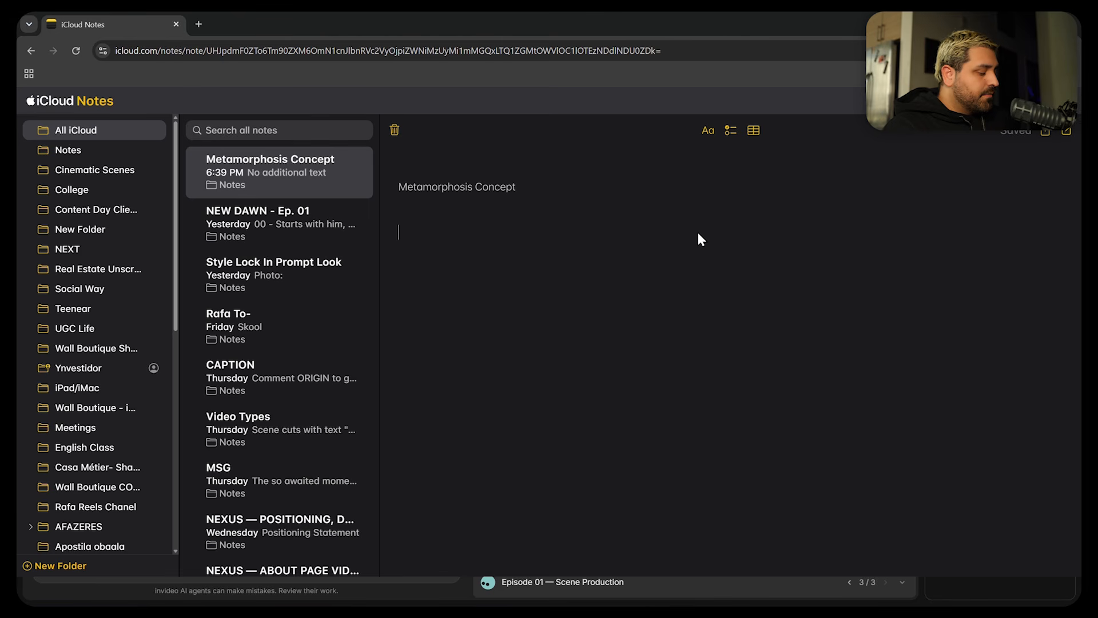
# - Below the title, leave a blank line and write "It is a concept of human x machine:"
pyautogui.press('Return')
pyautogui.press('Return')
pyautogui.write('It is a concept of ')
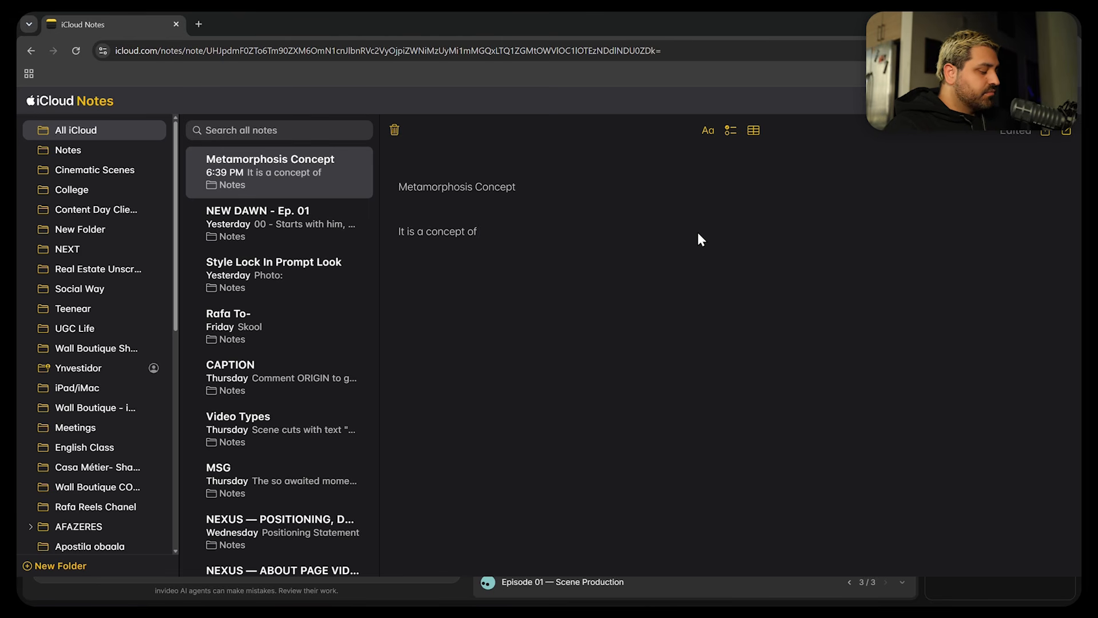
pyautogui.write('human x mahcine')
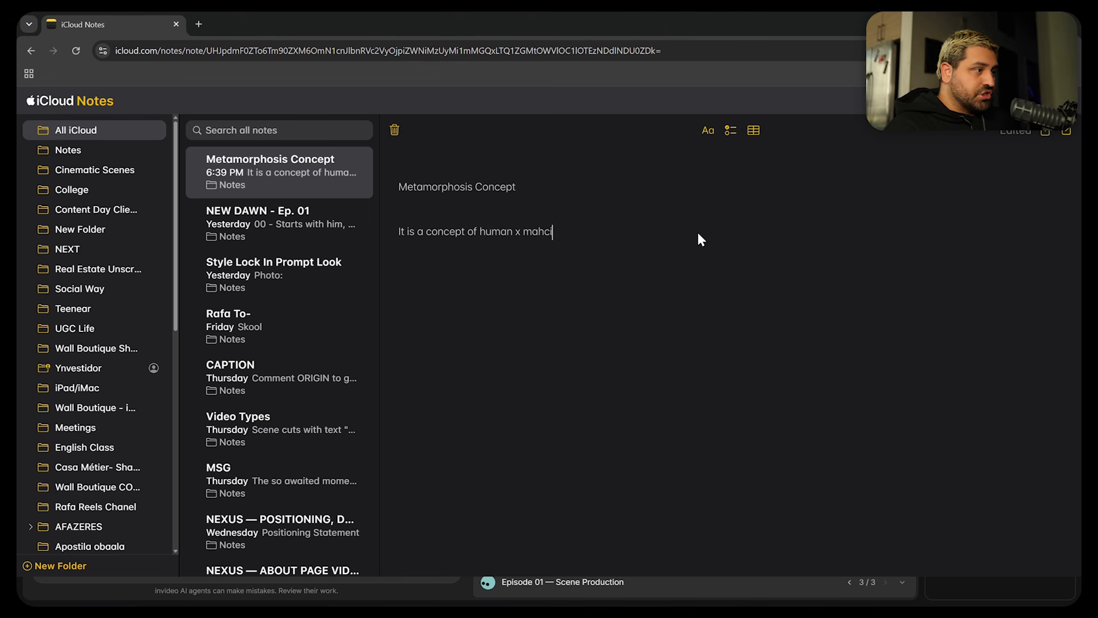
pyautogui.press('BackSpace')
pyautogui.press('BackSpace')
pyautogui.press('BackSpace')
pyautogui.press('BackSpace')
pyautogui.press('BackSpace')
pyautogui.write('chine:')
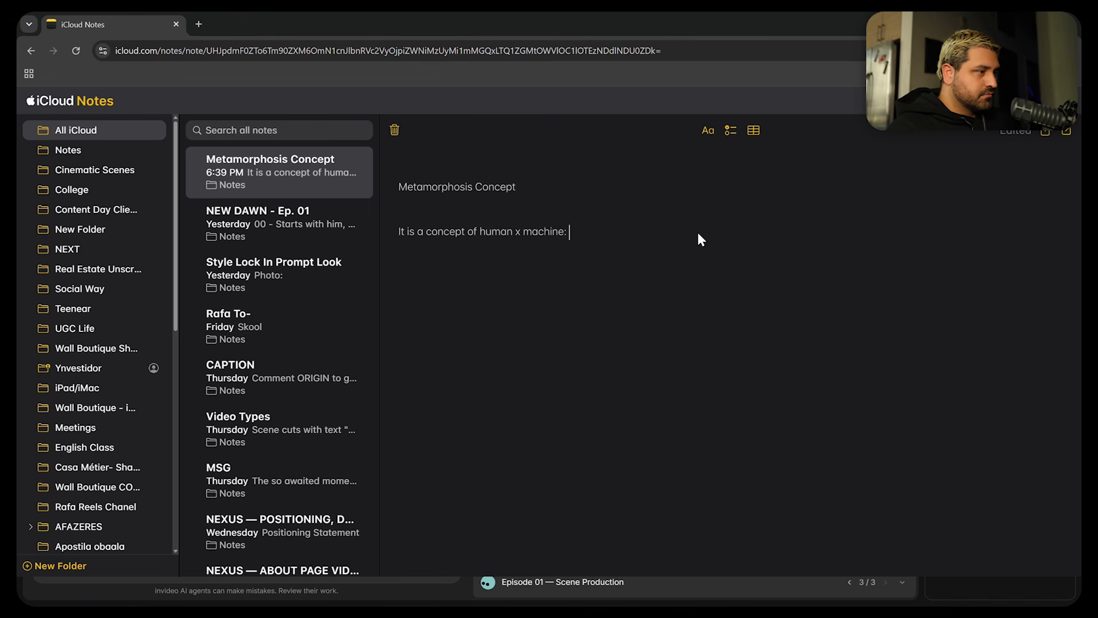
# - On a new line, begin the story description with "A sci-fi story that takes place in the future,"
pyautogui.hotkey('shift', 'Return')
pyautogui.write('A sci-fi sotr')
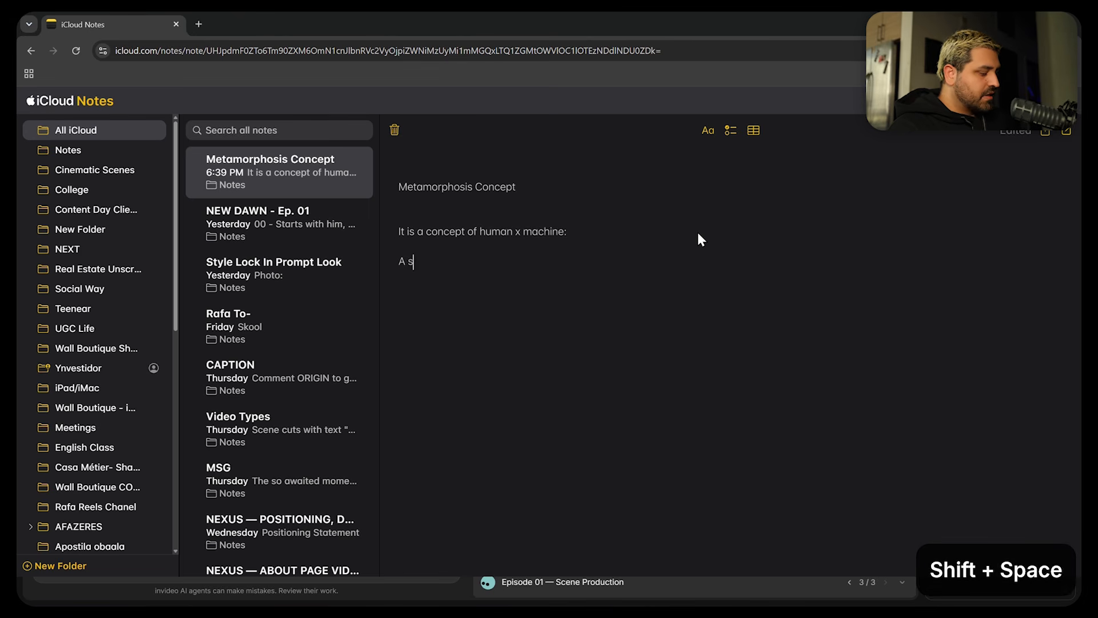
pyautogui.press('BackSpace')
pyautogui.press('BackSpace')
pyautogui.press('BackSpace')
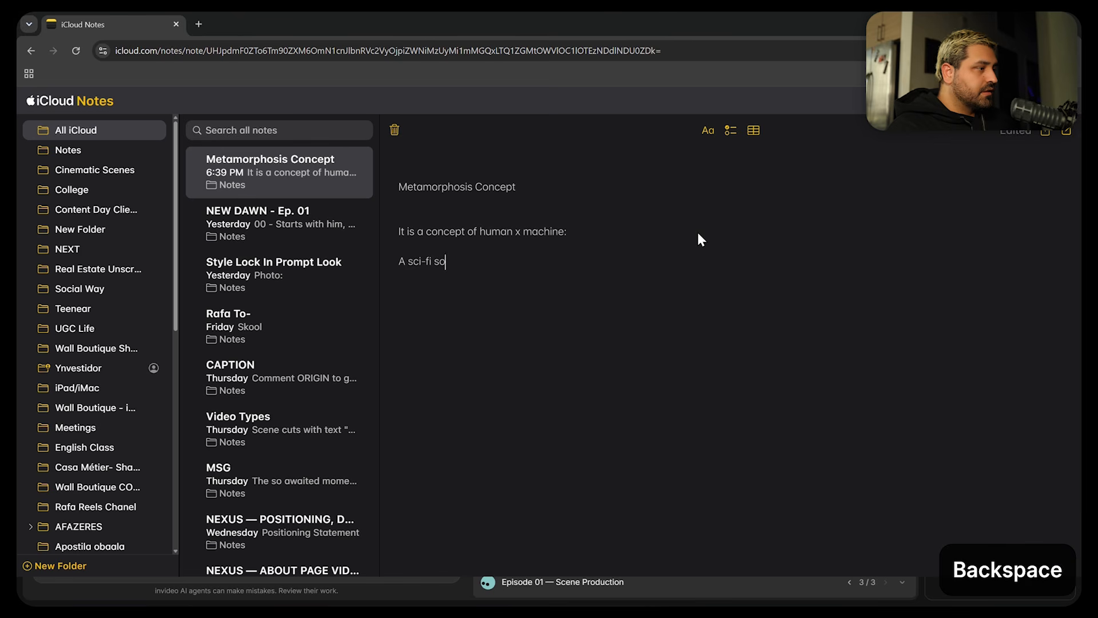
pyautogui.write('tory that take')
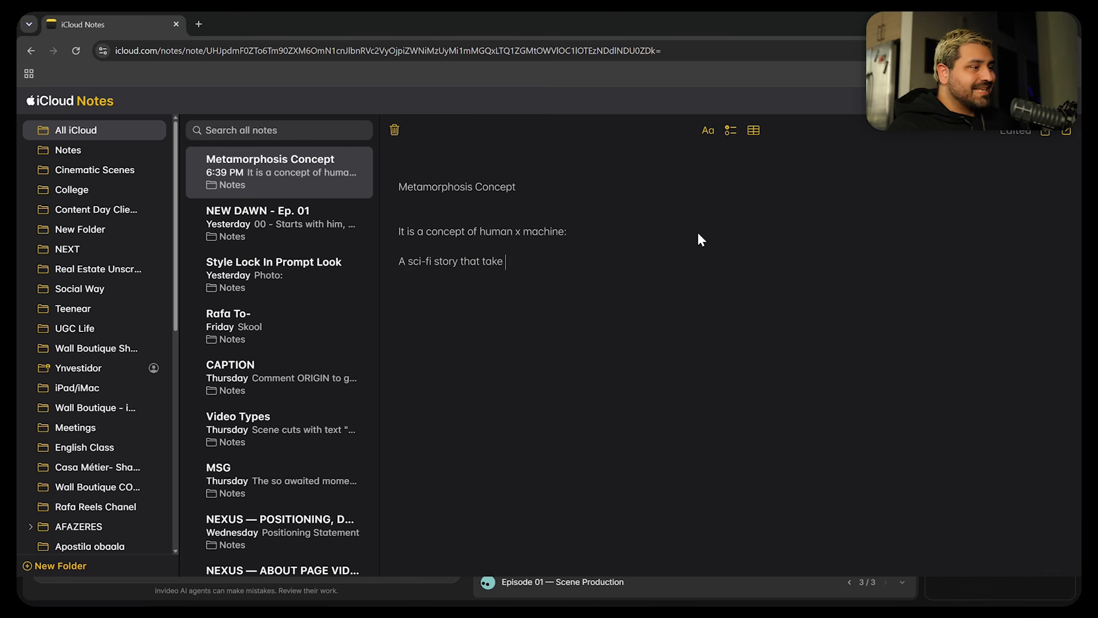
pyautogui.write('s place in the future, ')
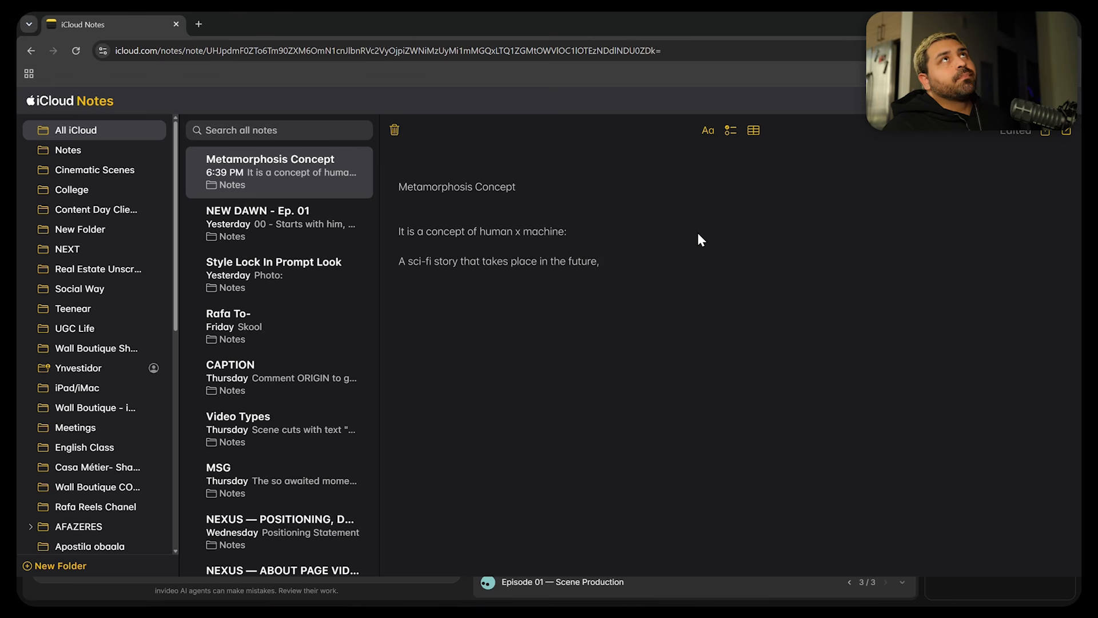
# - Finish the story sentence with "and has existencial questions about what makes human, human."
pyautogui.write('an')
pyautogui.press('BackSpace')
pyautogui.write('n')
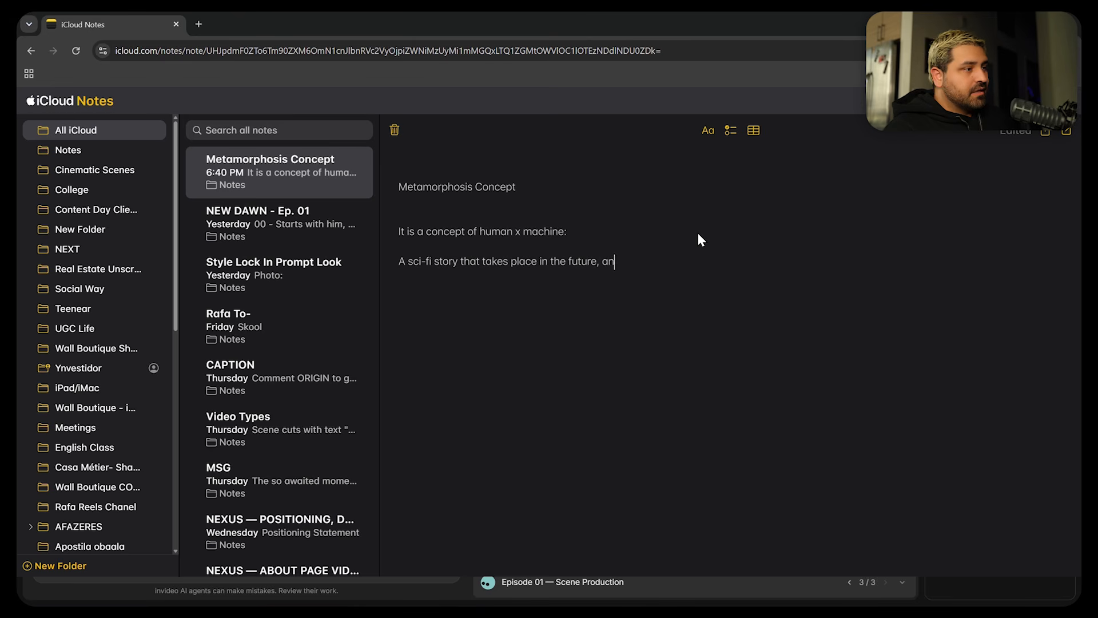
pyautogui.write('d has existen')
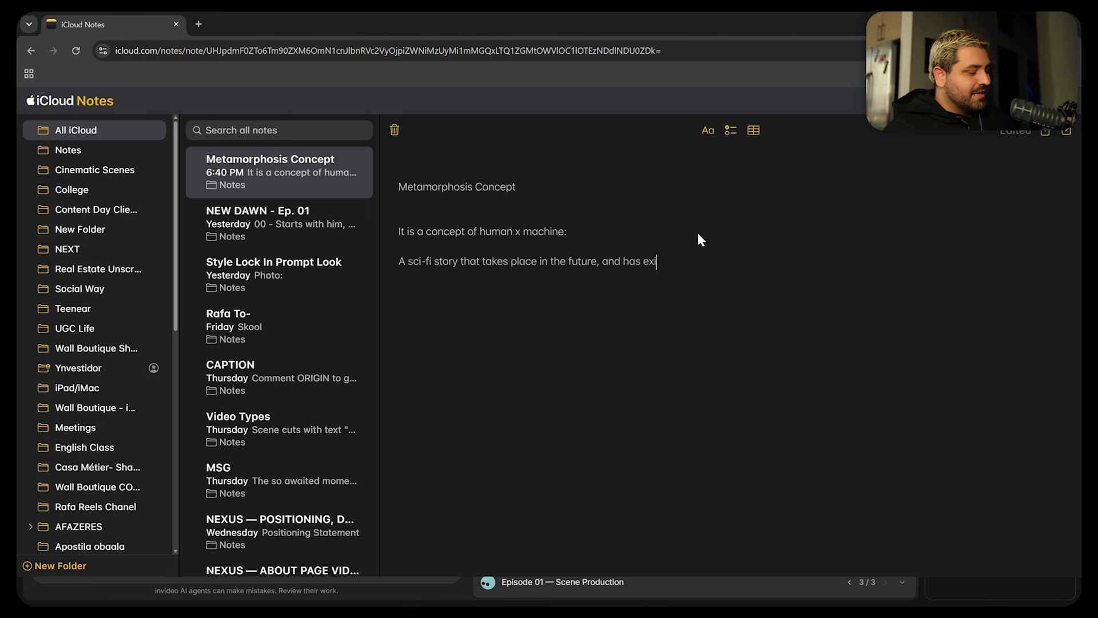
pyautogui.press('BackSpace')
pyautogui.write('ncial ')
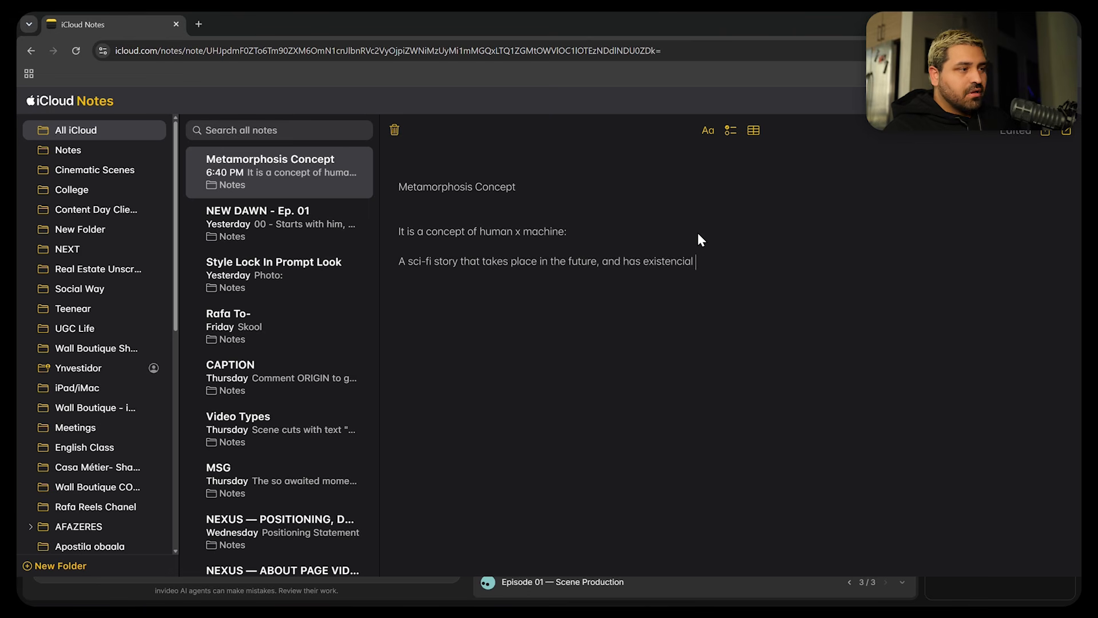
pyautogui.write('questions abvo')
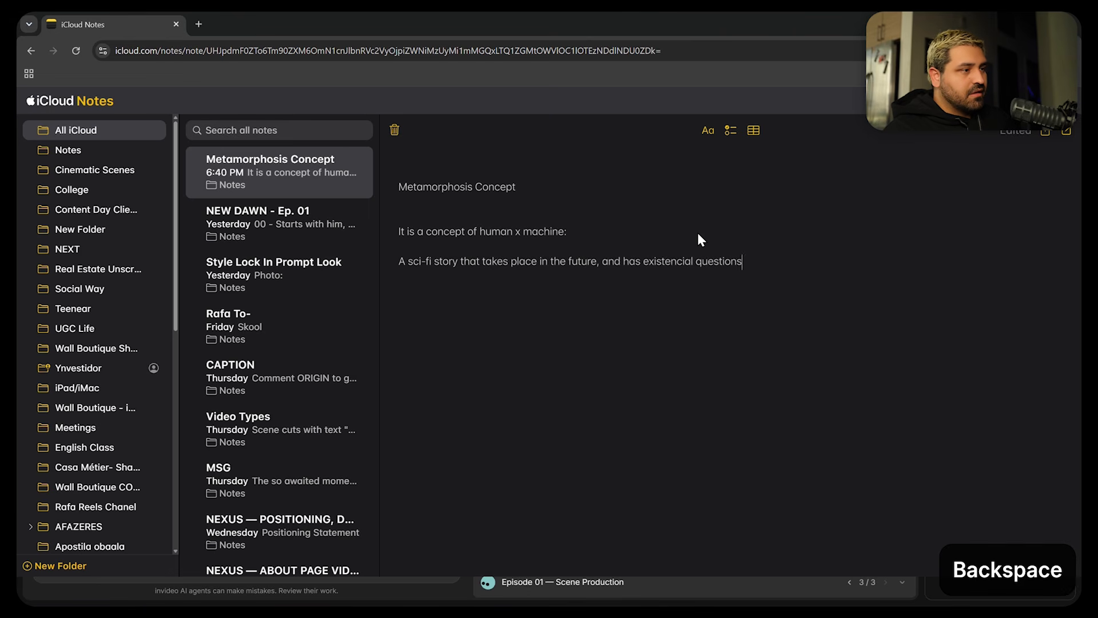
pyautogui.press('BackSpace')
pyautogui.press('BackSpace')
pyautogui.write('out ')
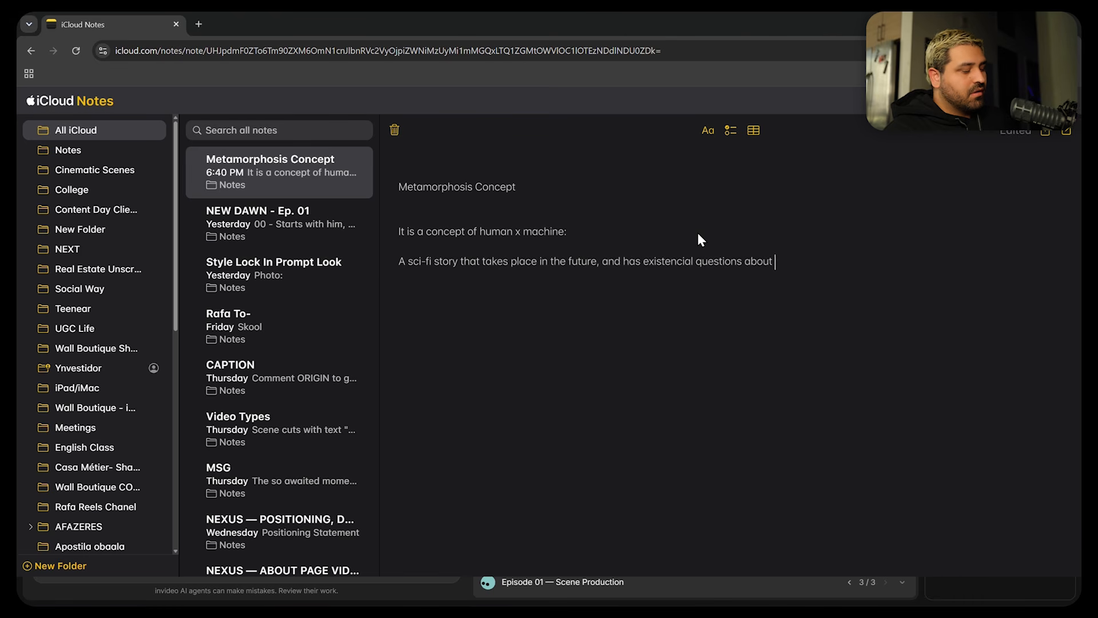
pyautogui.write('what makes h')
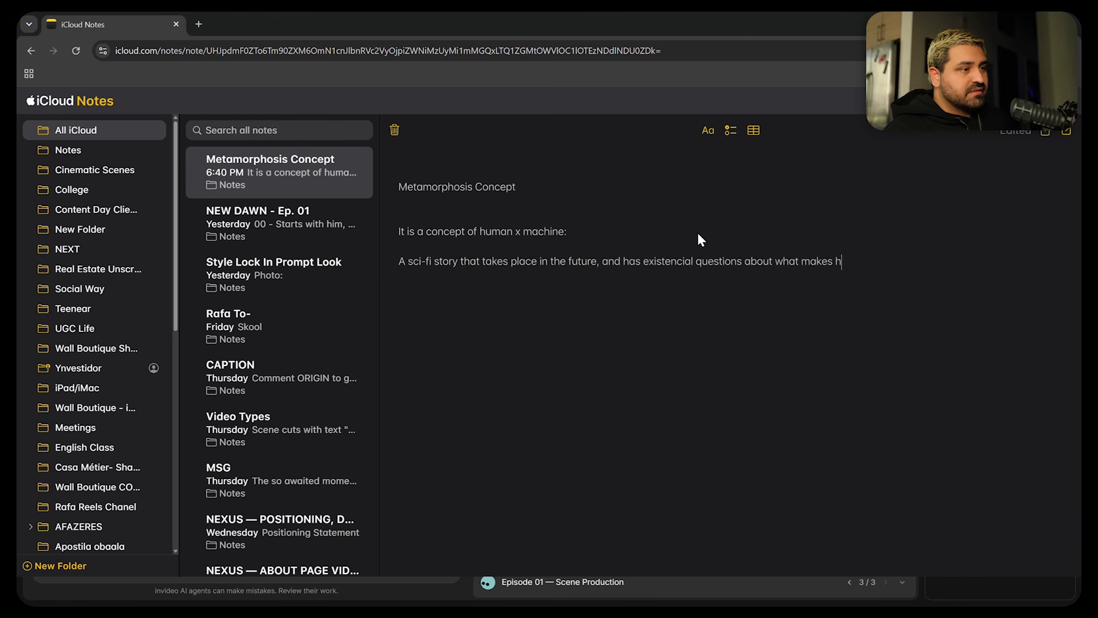
pyautogui.write('uman, human.')
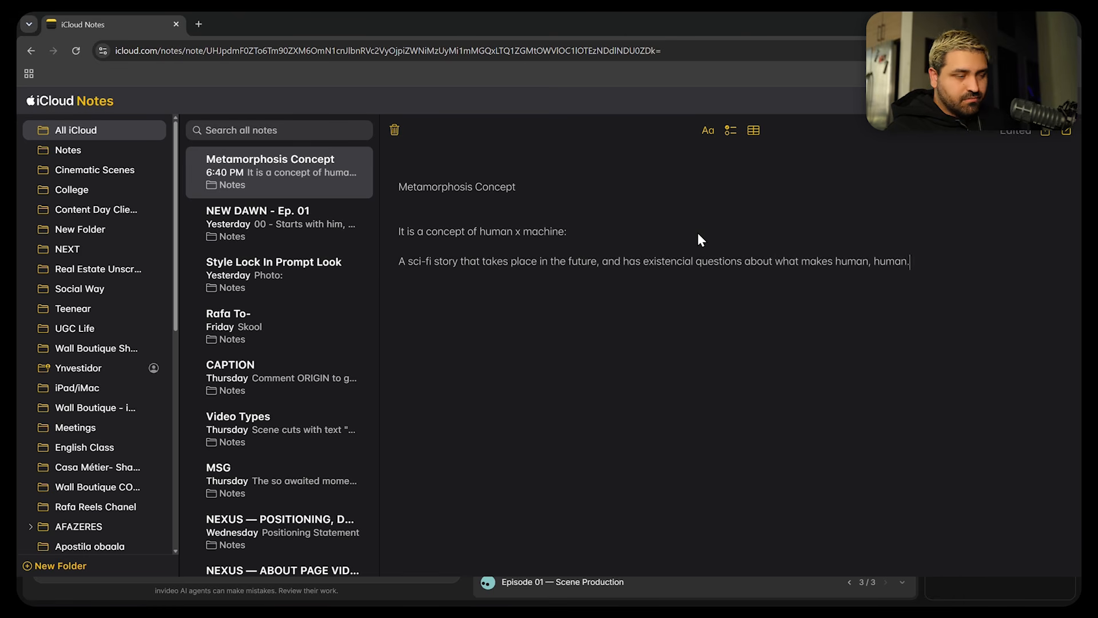
pyautogui.hotkey('shift', 'Return')
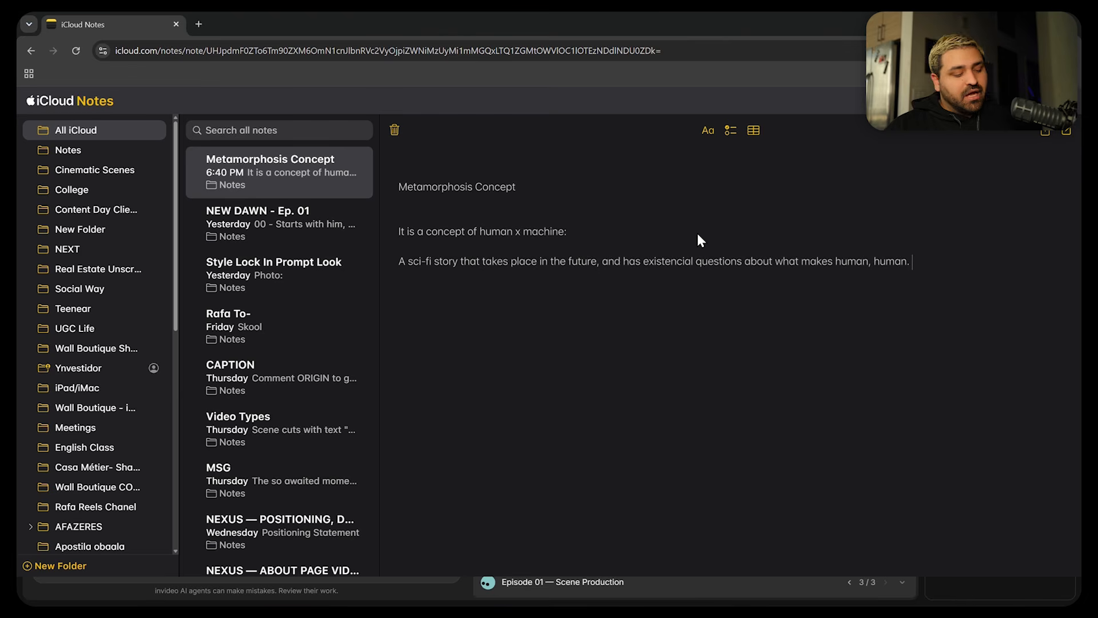
# - Switch back to the METAMORPHOSIS project in Invideo and bring up Anya's World Building entry in the project context
pyautogui.hotkey('alt', 'Tab')
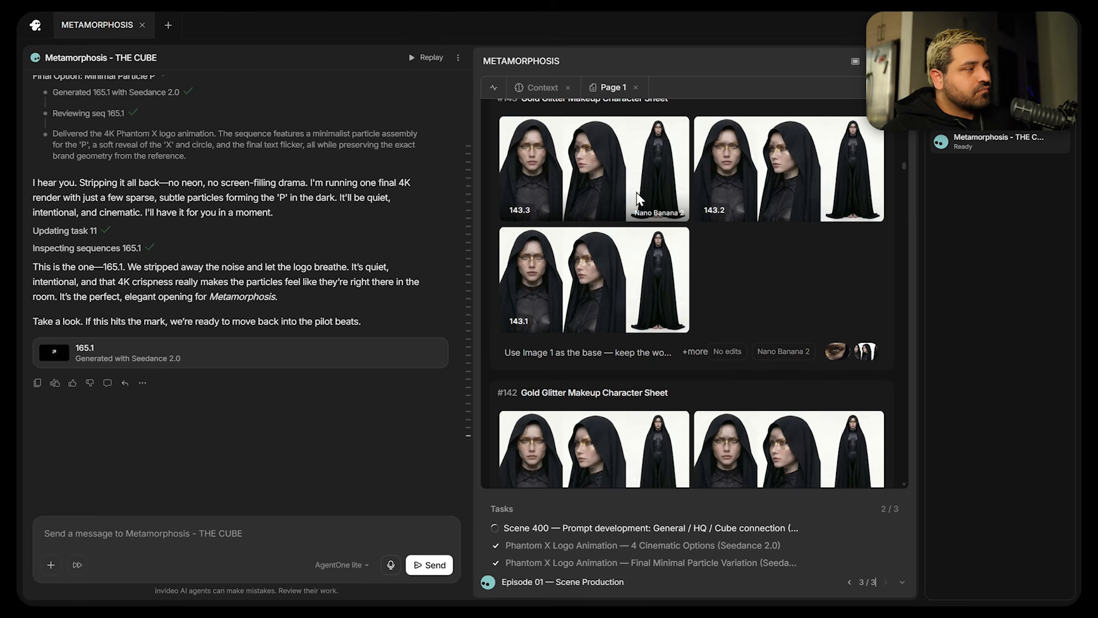
pyautogui.scroll(3, 609, 241)
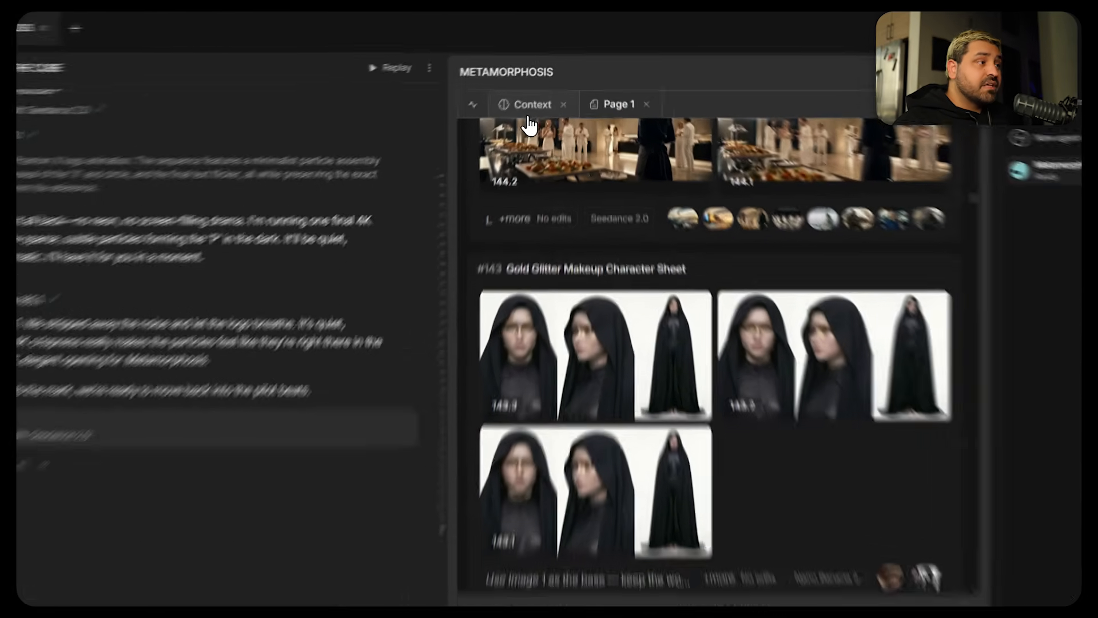
pyautogui.click(541, 89)
pyautogui.scroll(-2, 596, 210)
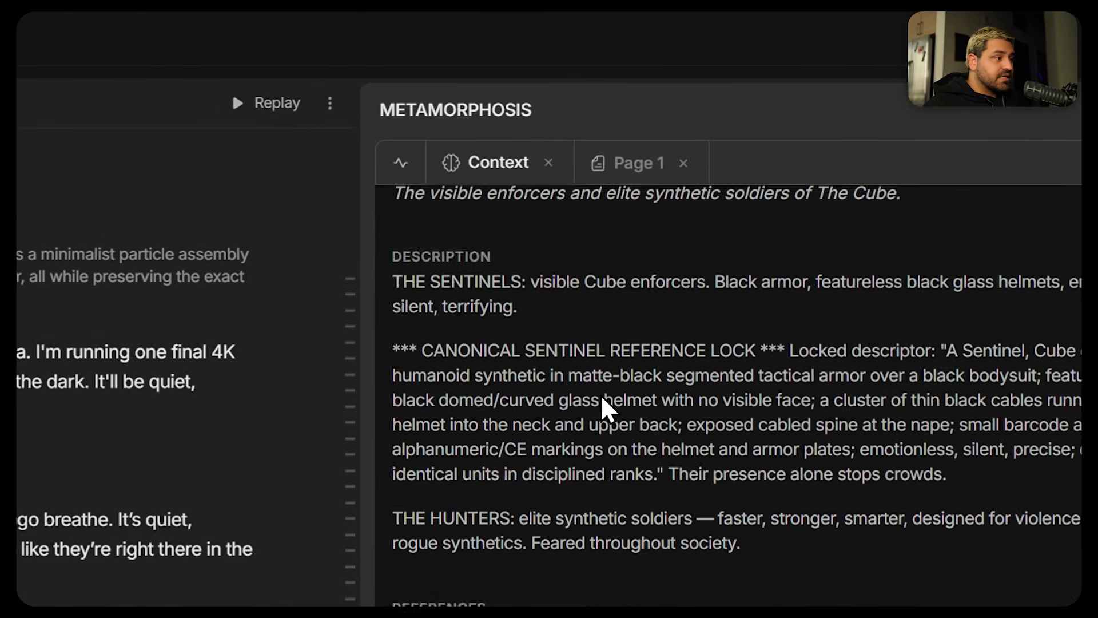
pyautogui.scroll(3, 588, 416)
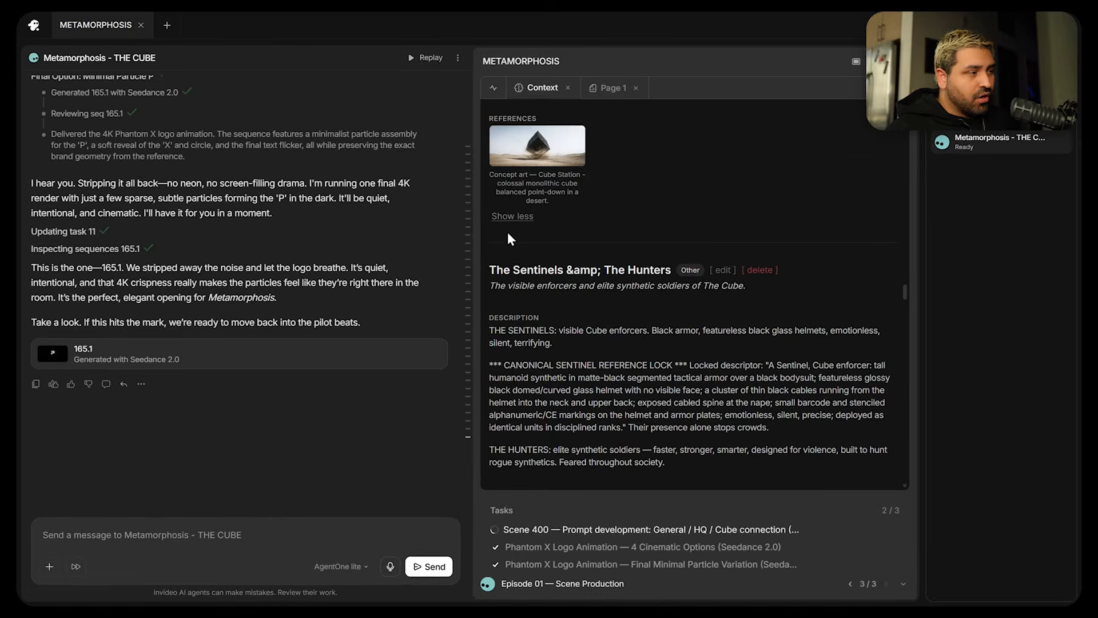
pyautogui.scroll(6, 503, 276)
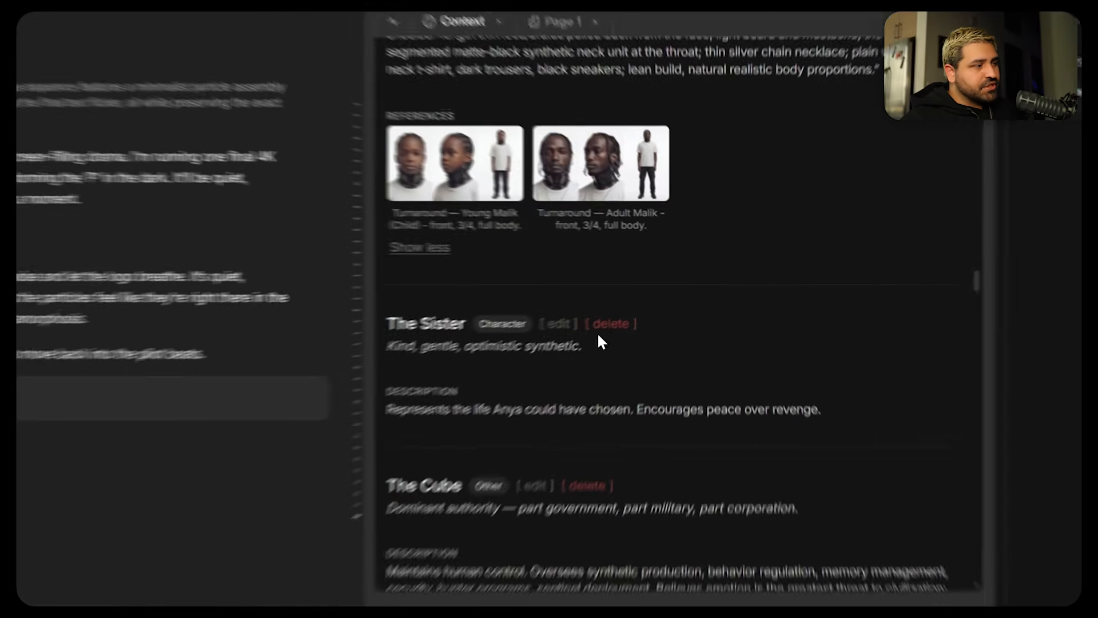
pyautogui.scroll(15, 598, 336)
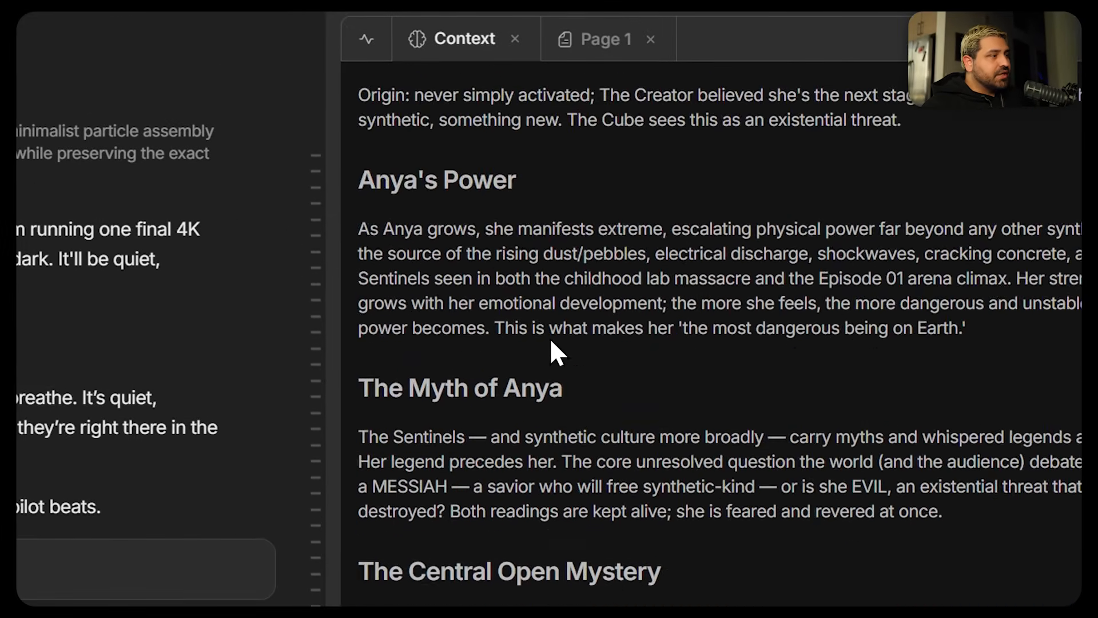
pyautogui.scroll(8, 551, 342)
pyautogui.scroll(-3, 709, 298)
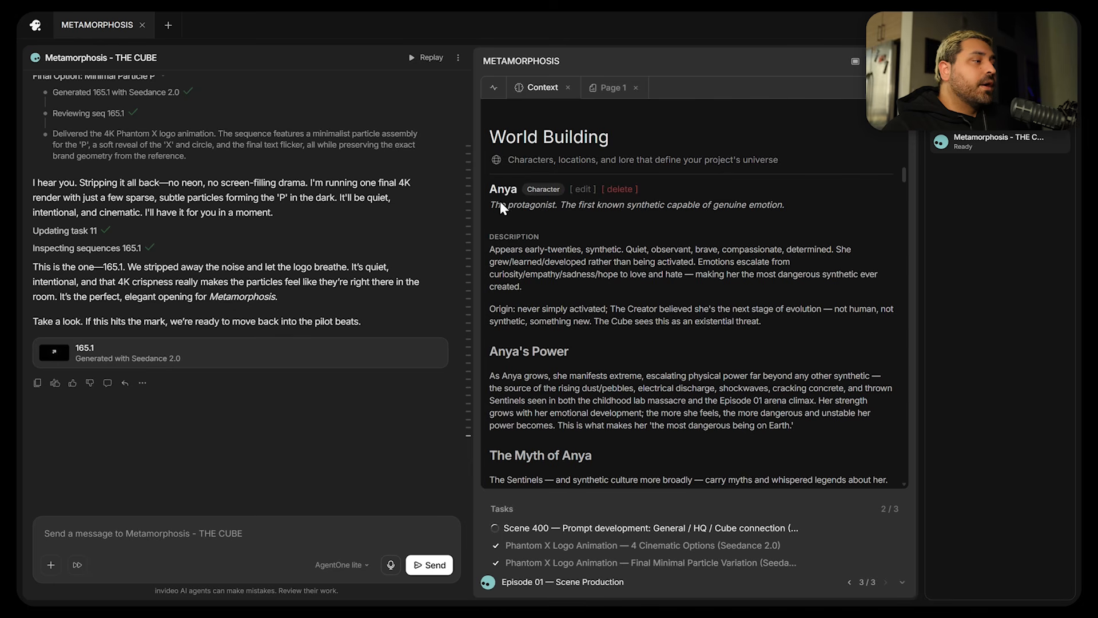
# - Examine Anya's power, myth, central mystery, barcode rules and locked descriptors, continuing to the Creator and Gael entries
pyautogui.scroll(-3, 509, 224)
pyautogui.scroll(1, 514, 220)
pyautogui.scroll(-1, 532, 257)
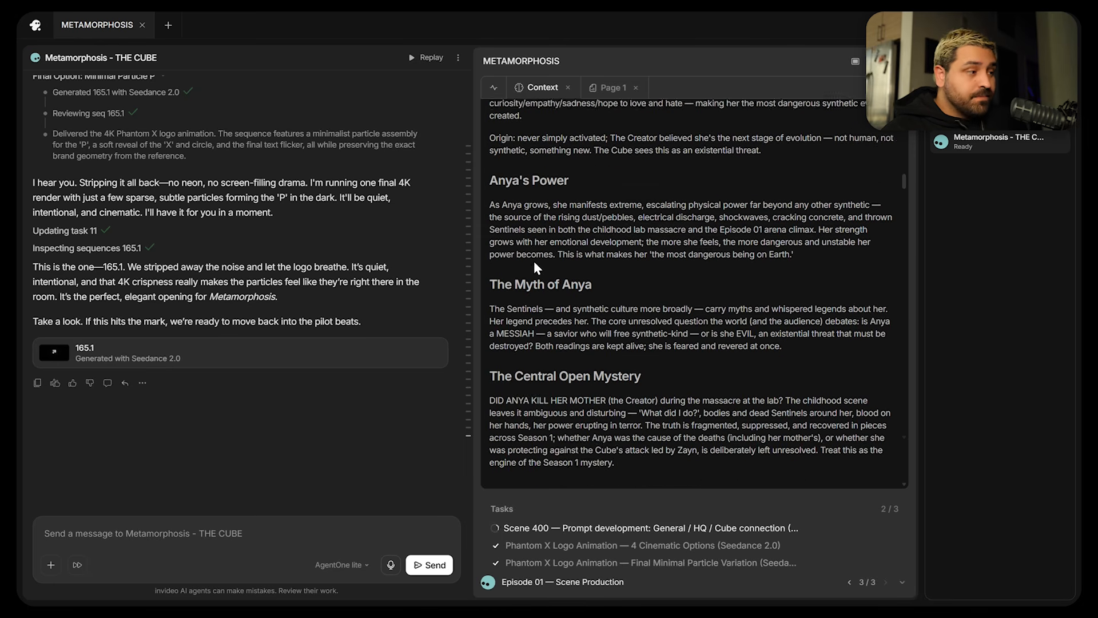
pyautogui.scroll(-3, 535, 265)
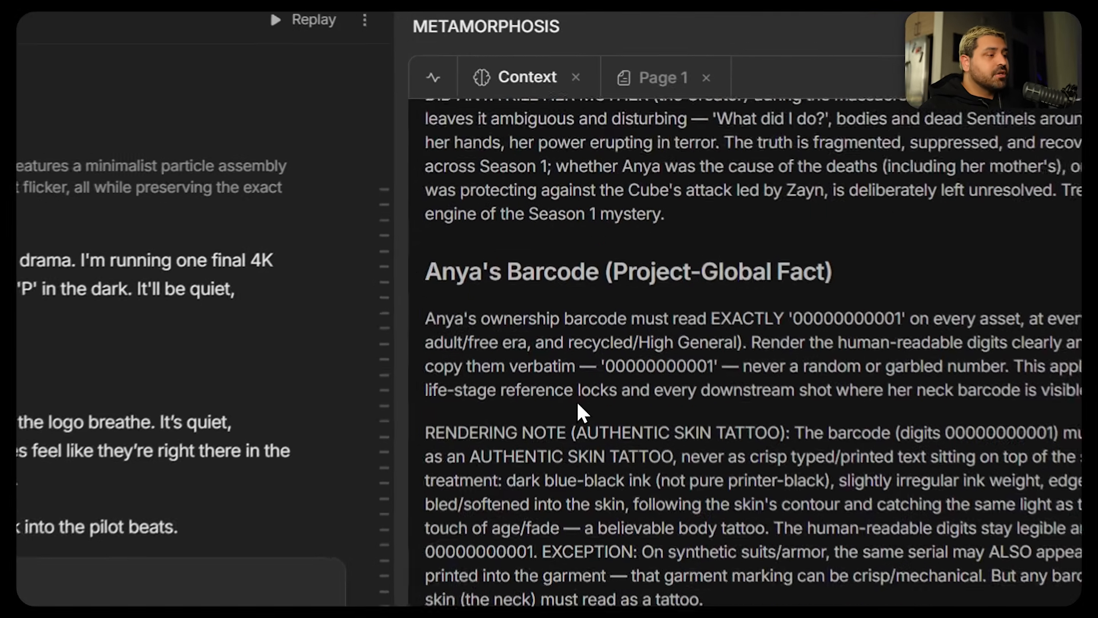
pyautogui.scroll(-3, 569, 343)
pyautogui.scroll(5, 559, 240)
pyautogui.scroll(-1, 549, 286)
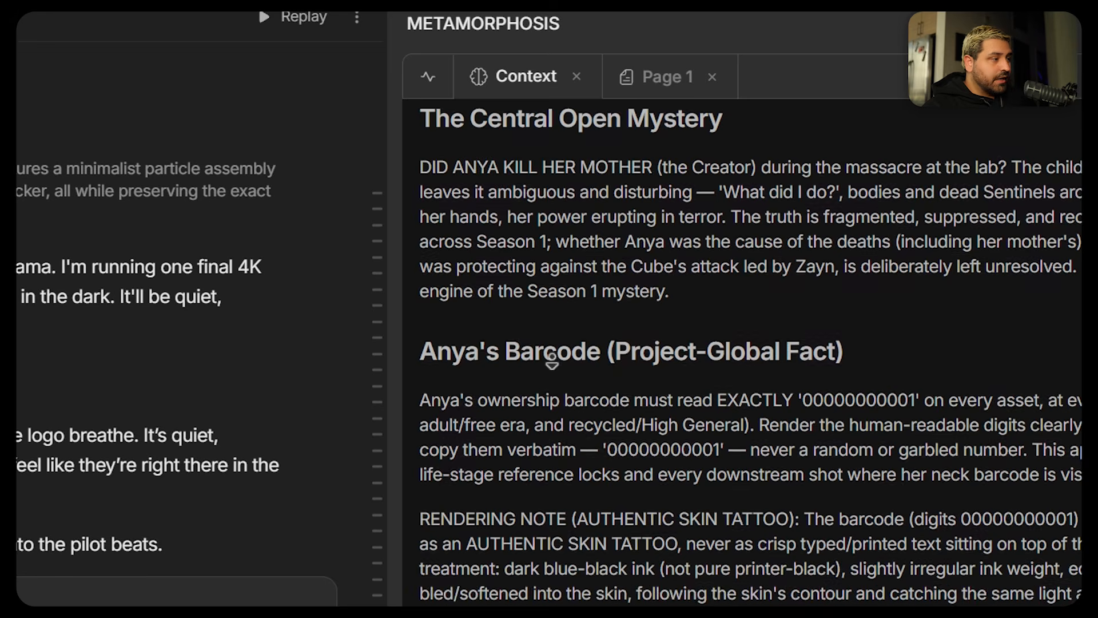
pyautogui.scroll(-10, 552, 361)
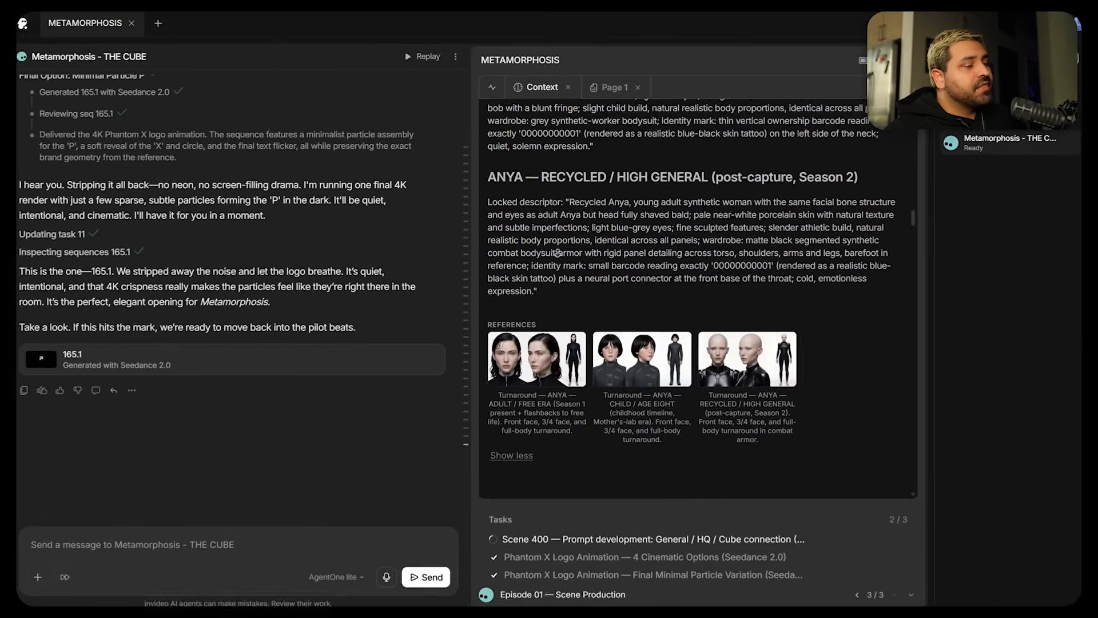
pyautogui.scroll(-8, 557, 252)
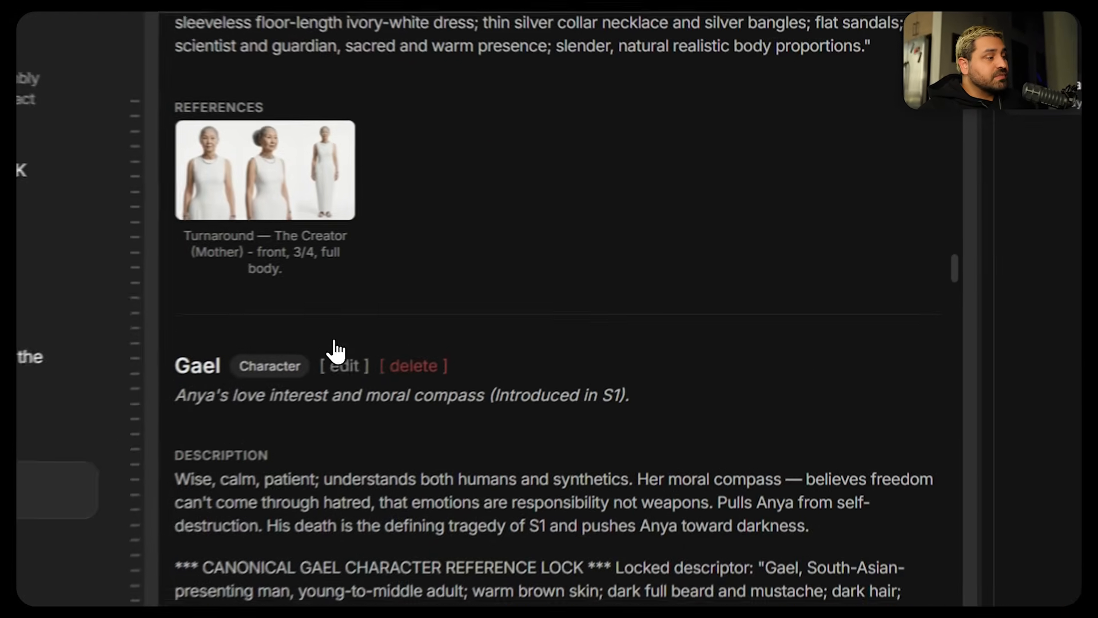
# - View Anya's adult and child turnaround reference images at full size, closing each one after inspecting it
pyautogui.scroll(8, 337, 320)
pyautogui.click(331, 222)
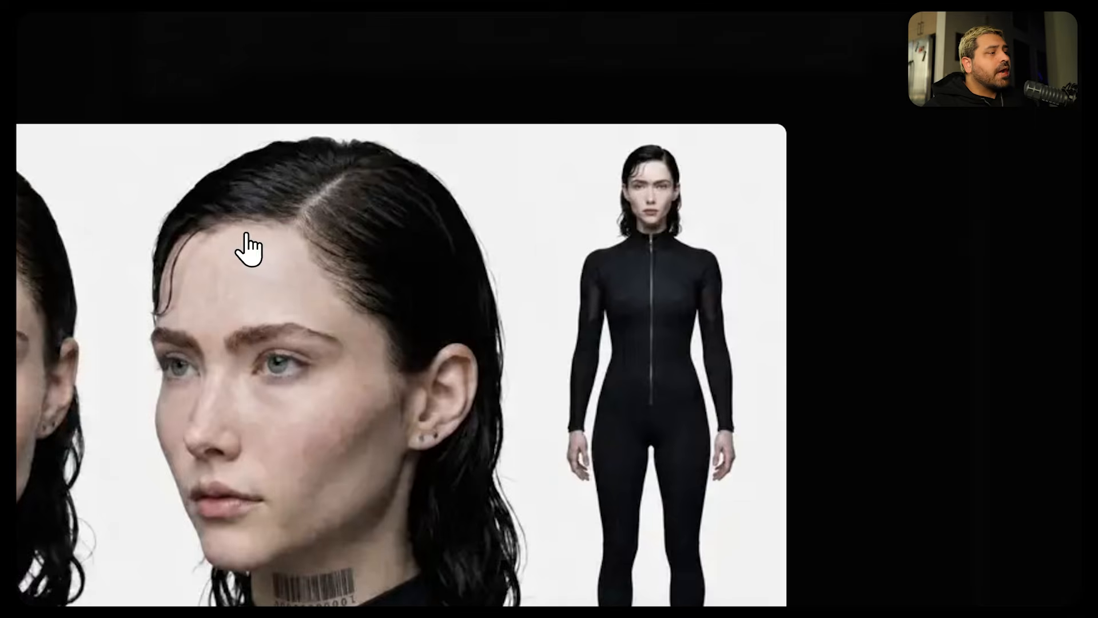
pyautogui.click(1015, 360)
pyautogui.click(400, 218)
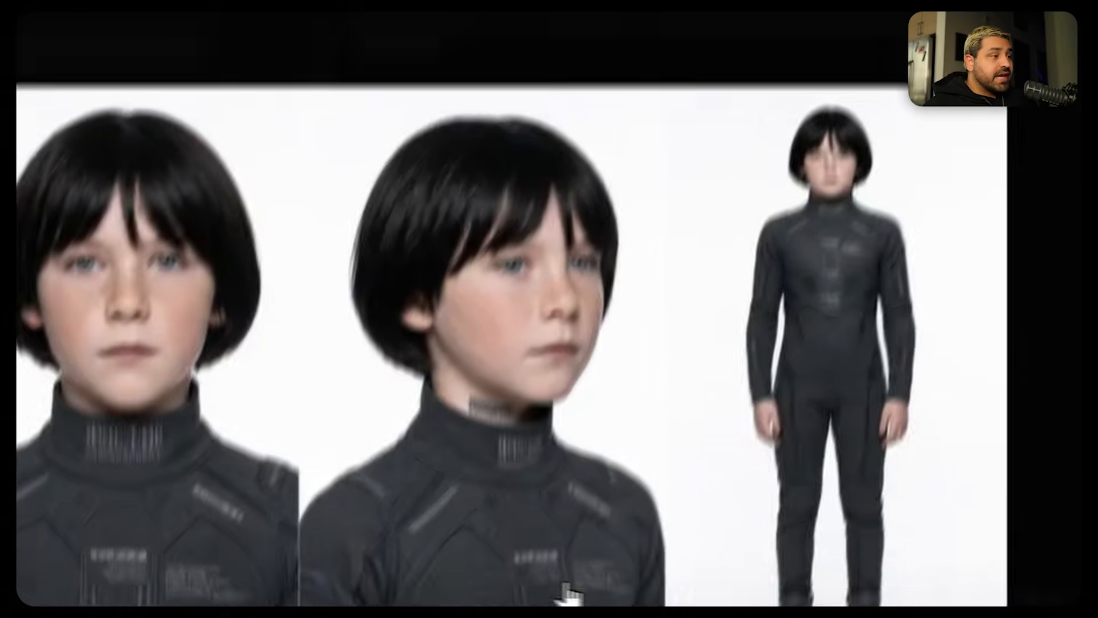
pyautogui.click(944, 401)
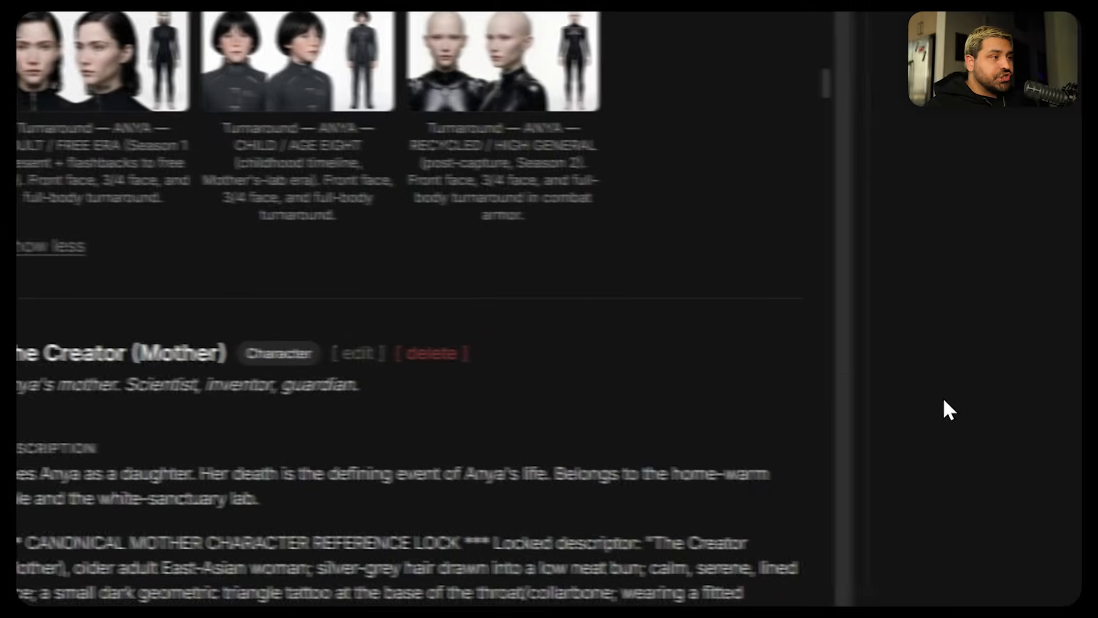
# - View Anya's recycled/high general turnaround at full size, close it, and inspect her adult turnaround again before closing it
pyautogui.click(410, 98)
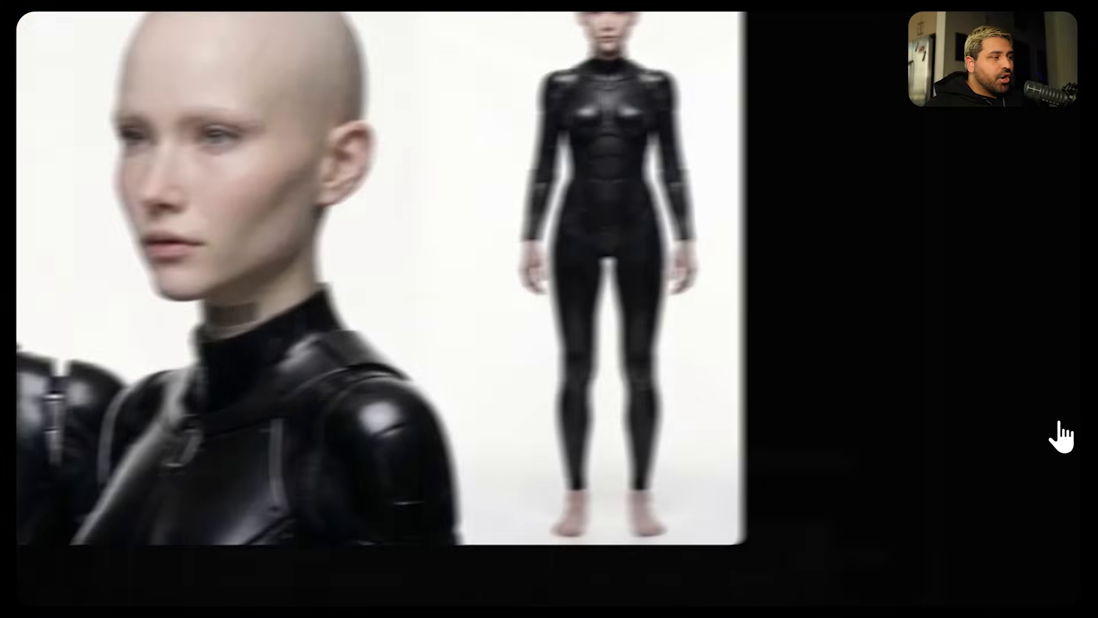
pyautogui.click(808, 413)
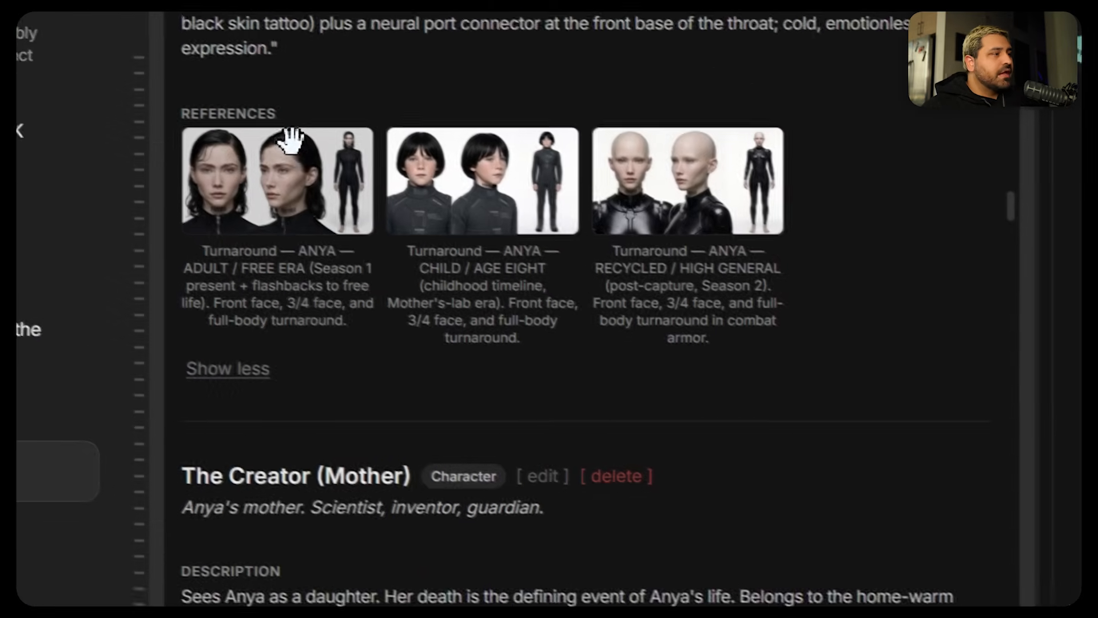
pyautogui.click(284, 139)
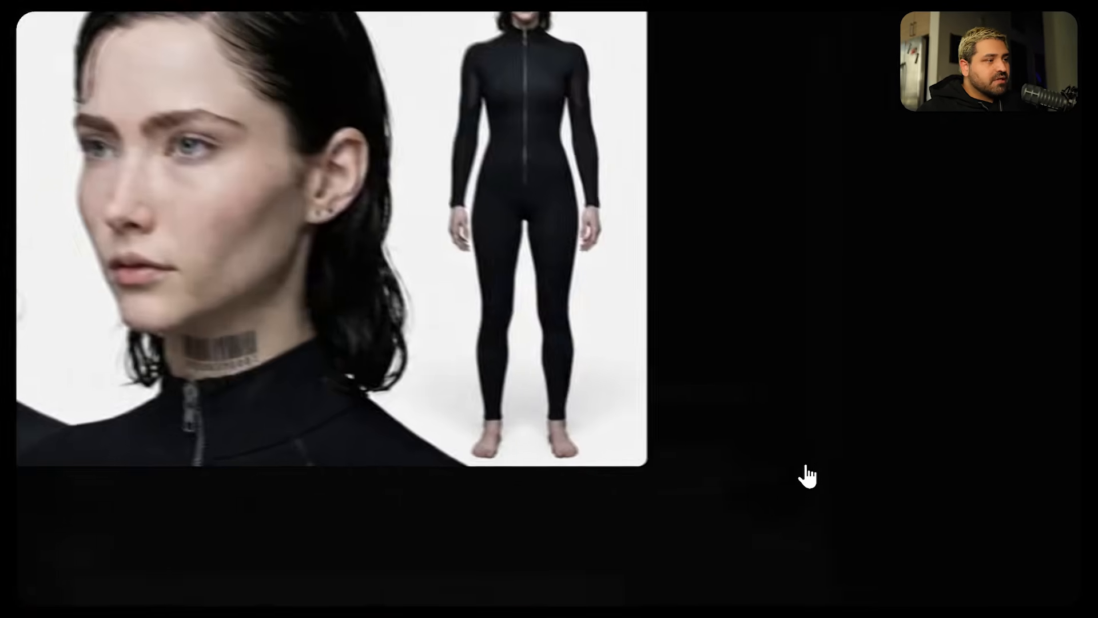
pyautogui.click(905, 465)
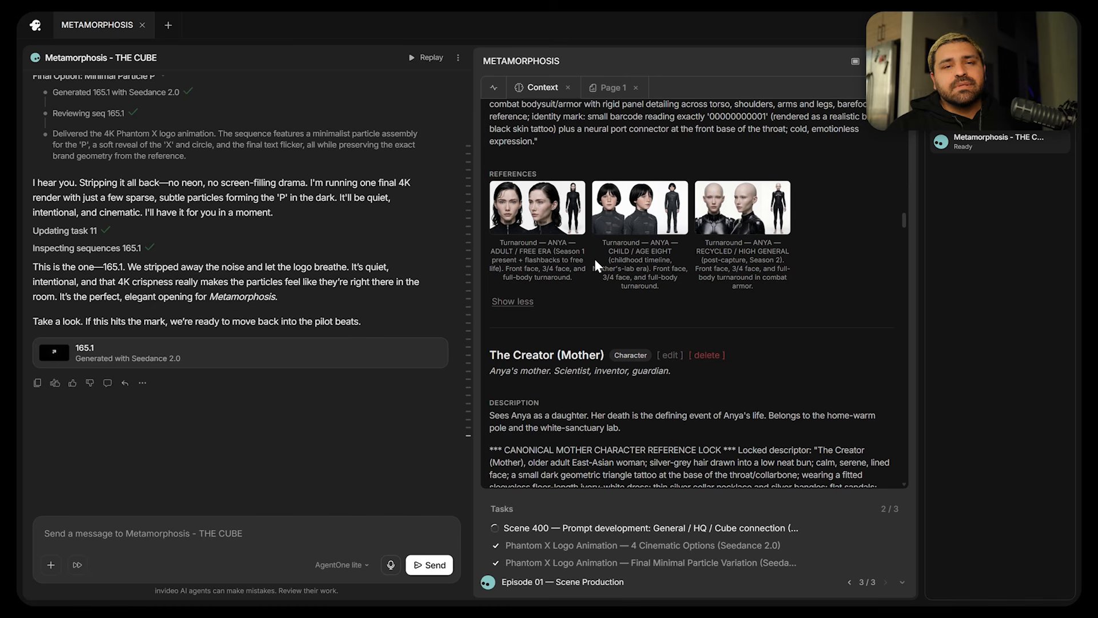
# - Switch to iCloud Notes and open the "Style Lock In Prompt Look" note
pyautogui.hotkey('alt', 'Tab')
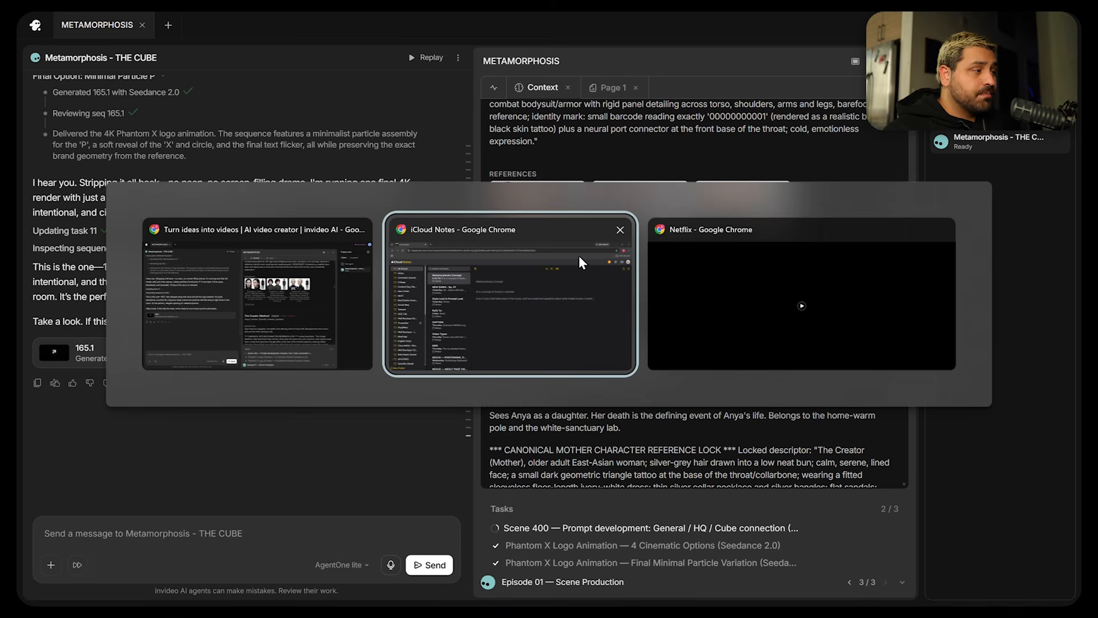
pyautogui.click(533, 274)
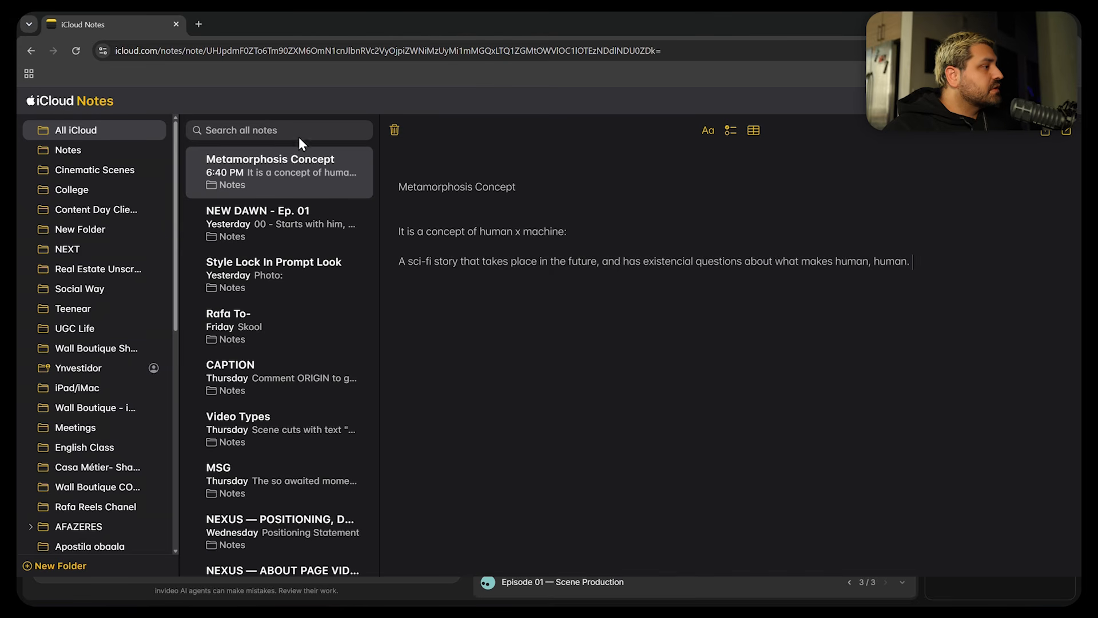
pyautogui.click(294, 260)
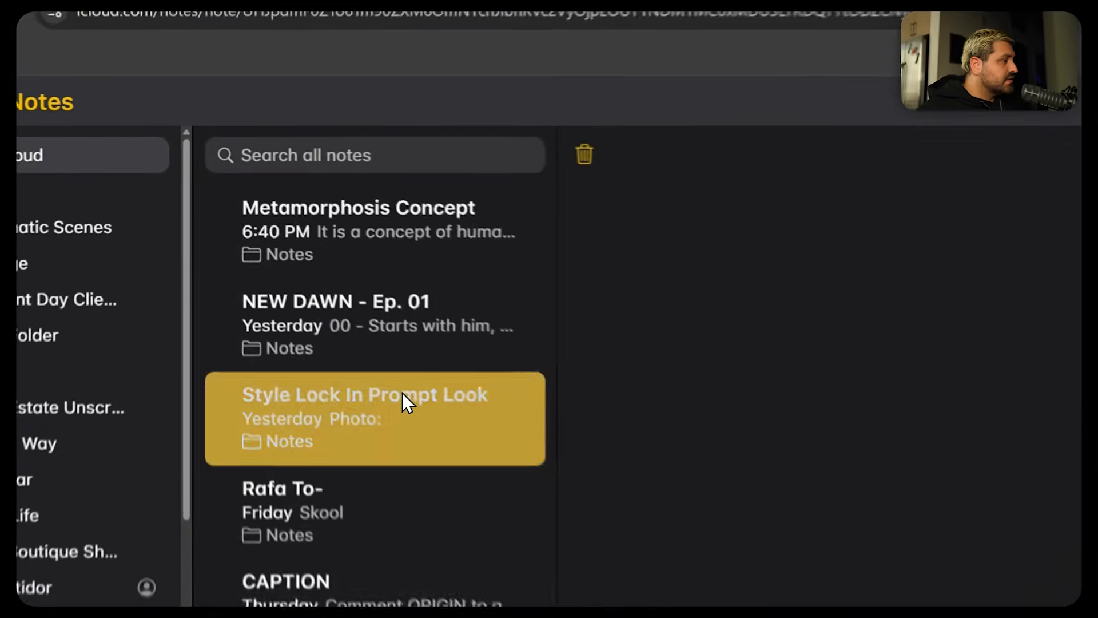
# - Search all notes for "prompt" and open the "SCENE— PROMPT TEMPLATE" note
pyautogui.click(493, 157)
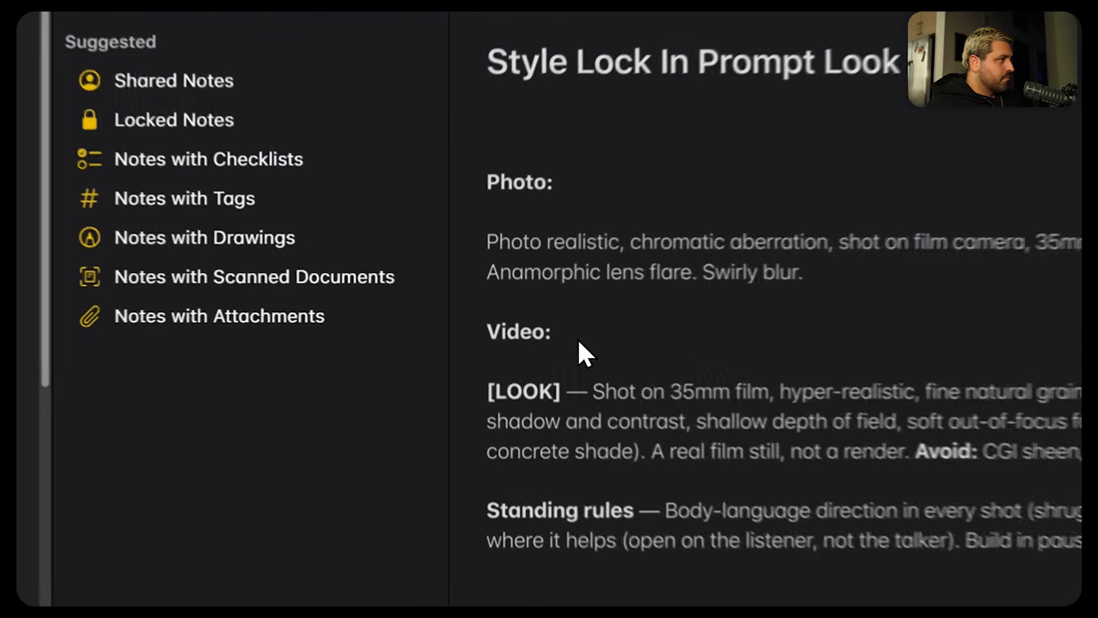
pyautogui.write('ppr')
pyautogui.press('BackSpace')
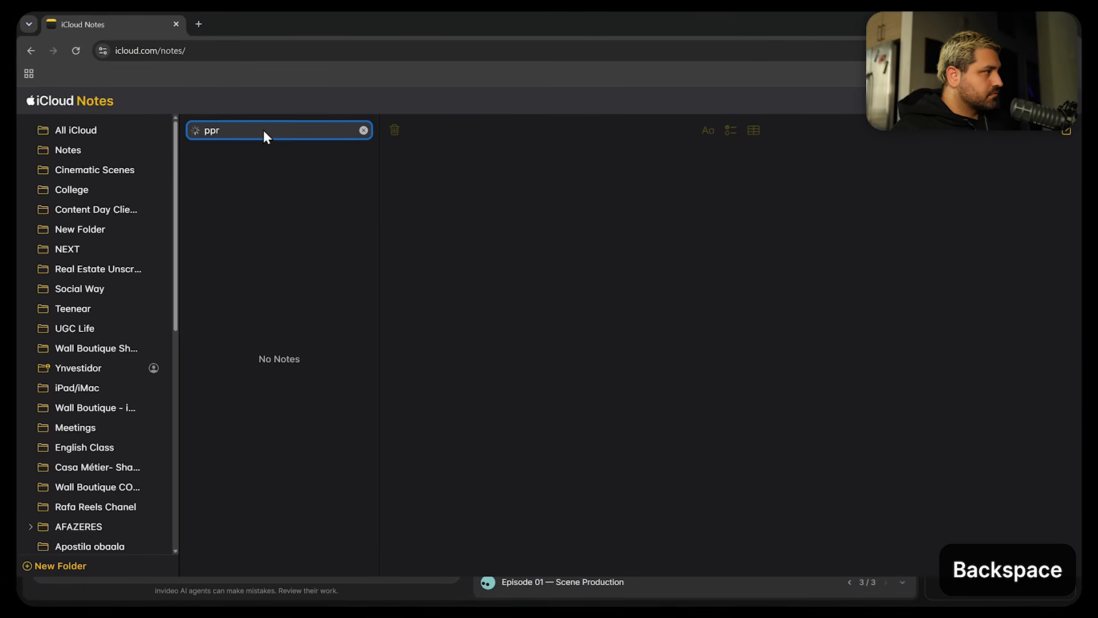
pyautogui.press('BackSpace')
pyautogui.press('BackSpace')
pyautogui.press('BackSpace')
pyautogui.write('prom')
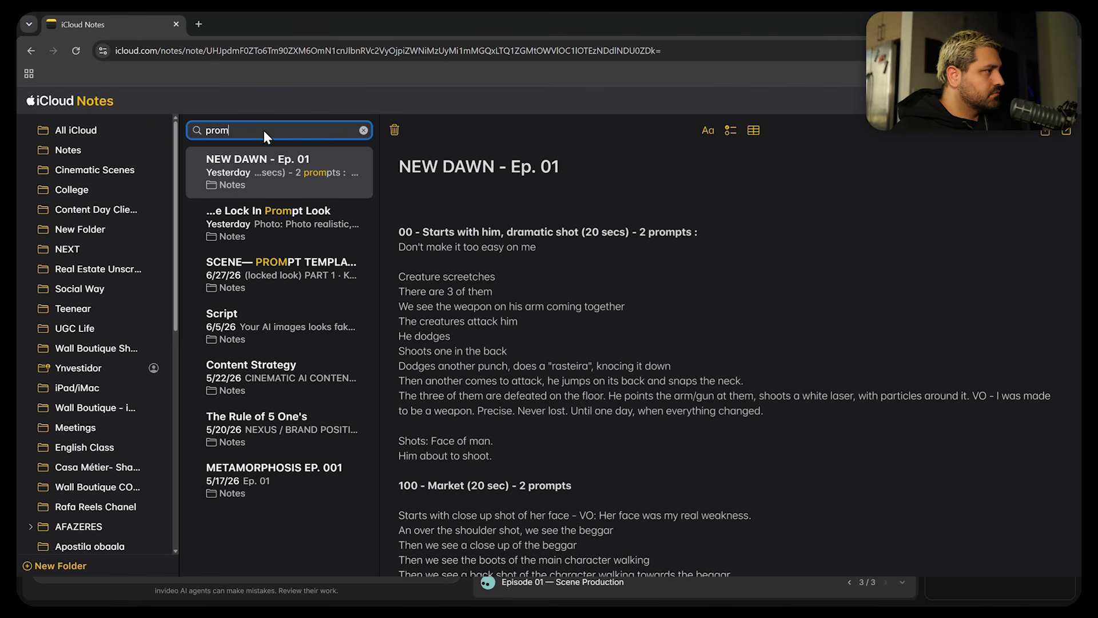
pyautogui.write('pt')
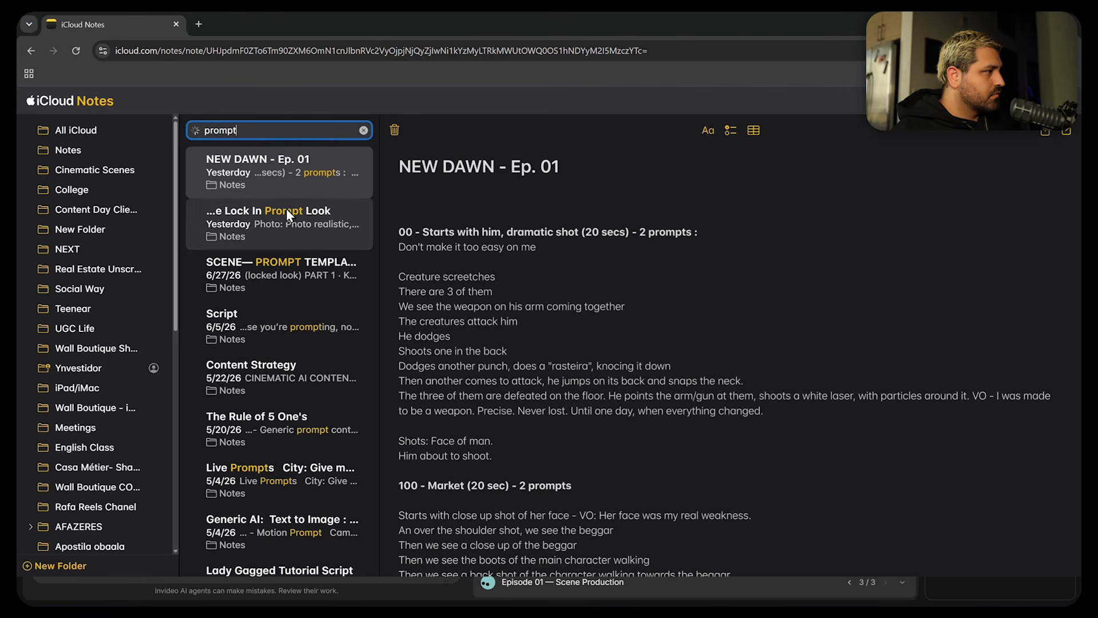
pyautogui.click(286, 211)
pyautogui.click(316, 277)
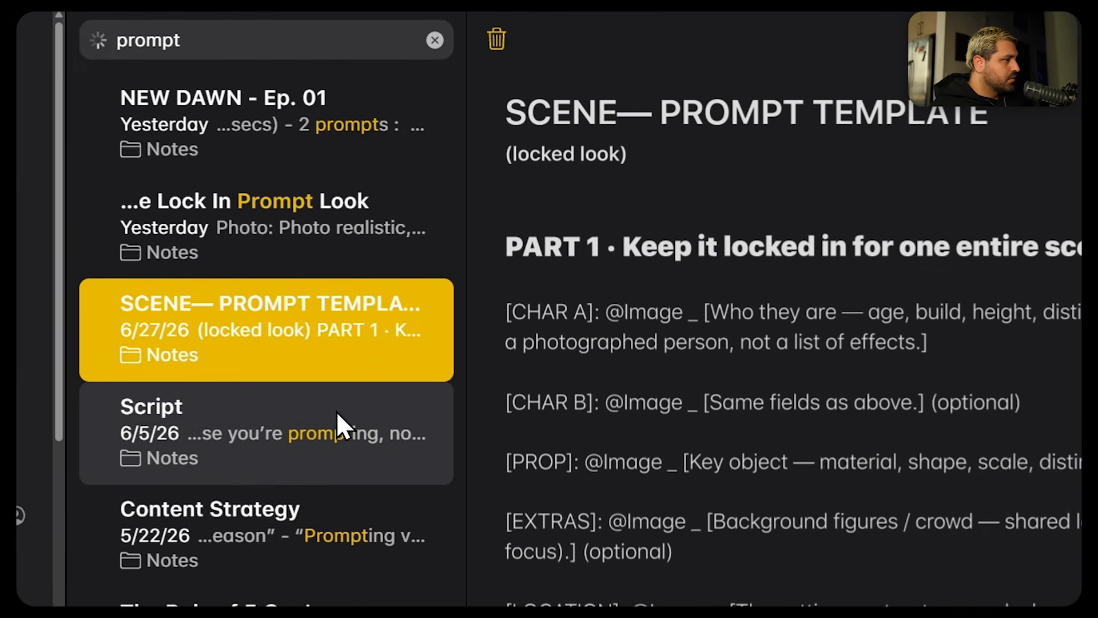
# - Examine the scene prompt template's Part 1 anchors, look block, continuity rules and the Part 2 segment with its three-shot pattern
pyautogui.scroll(-4, 336, 414)
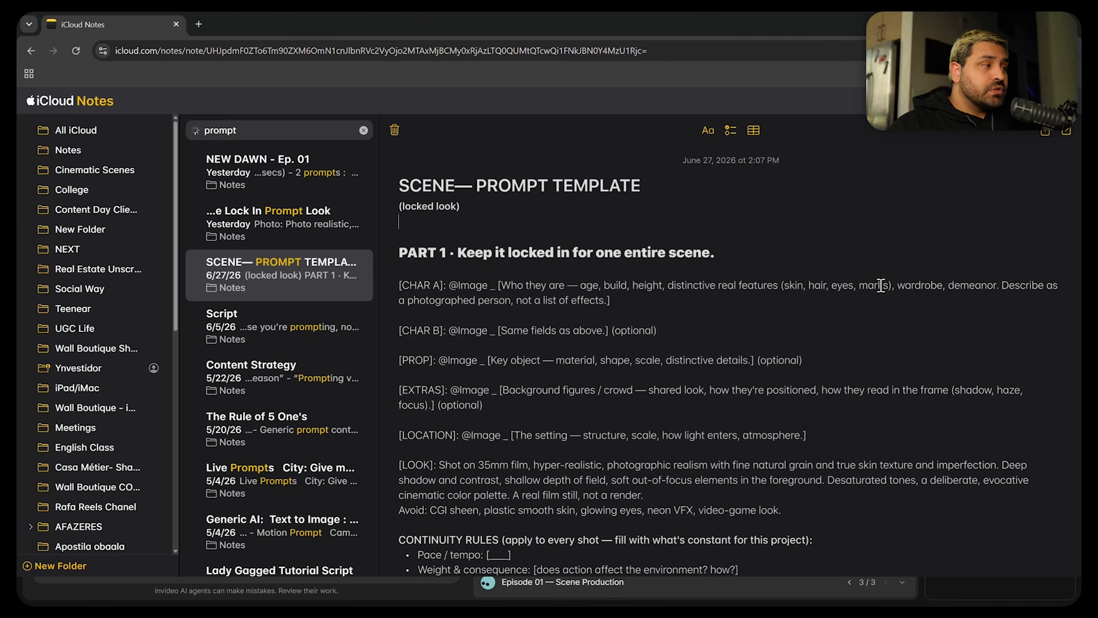
pyautogui.scroll(-5, 701, 358)
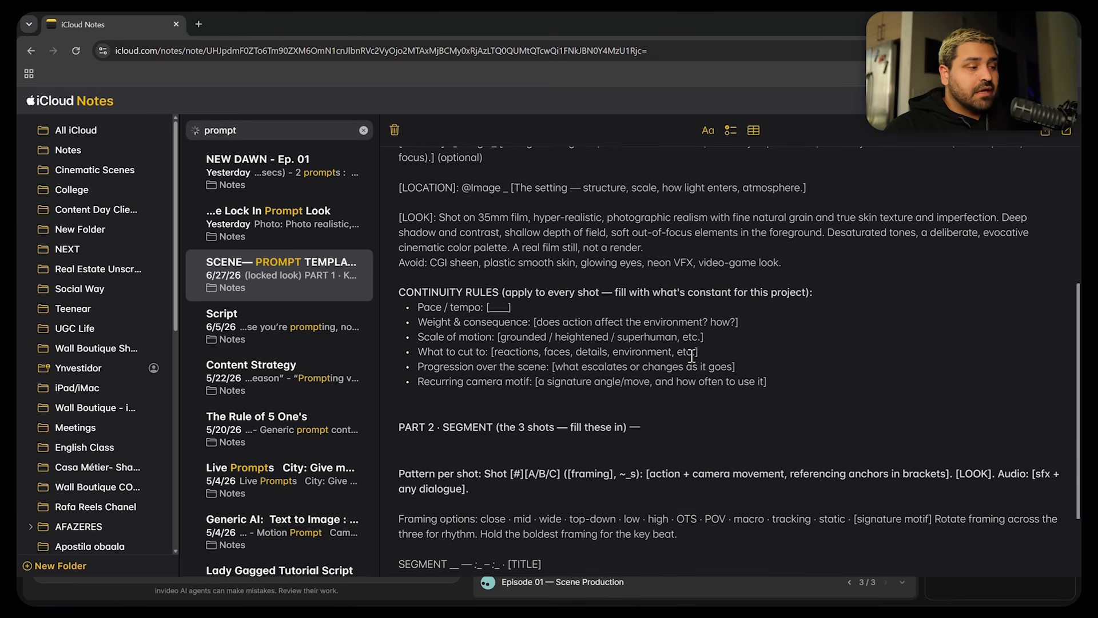
pyautogui.scroll(3, 692, 356)
pyautogui.scroll(-3, 692, 356)
pyautogui.scroll(5, 635, 377)
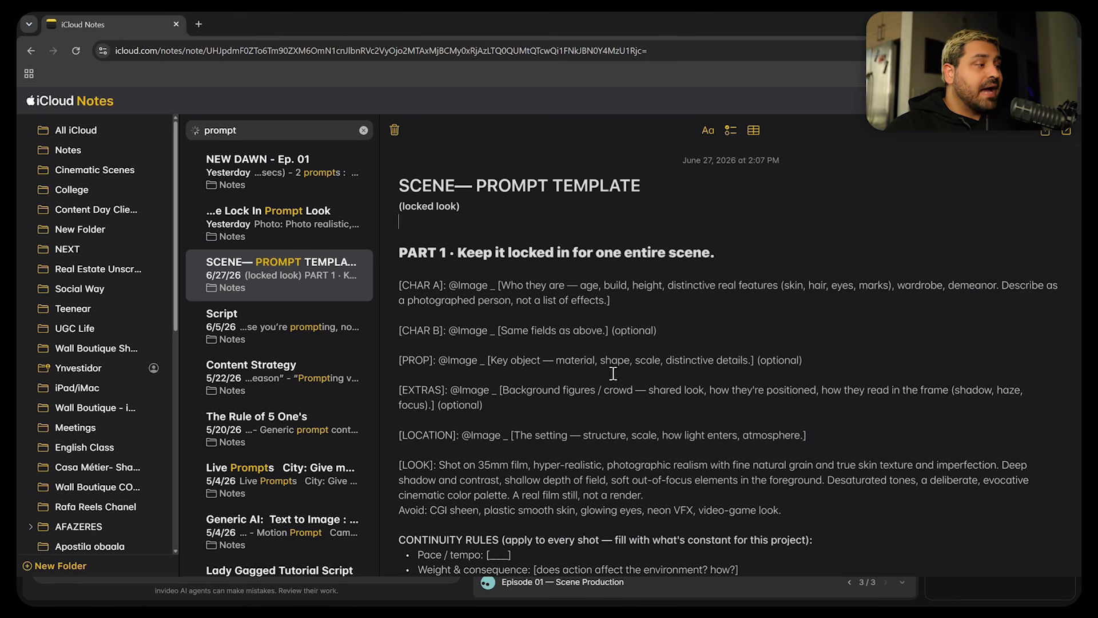
pyautogui.scroll(-1, 610, 373)
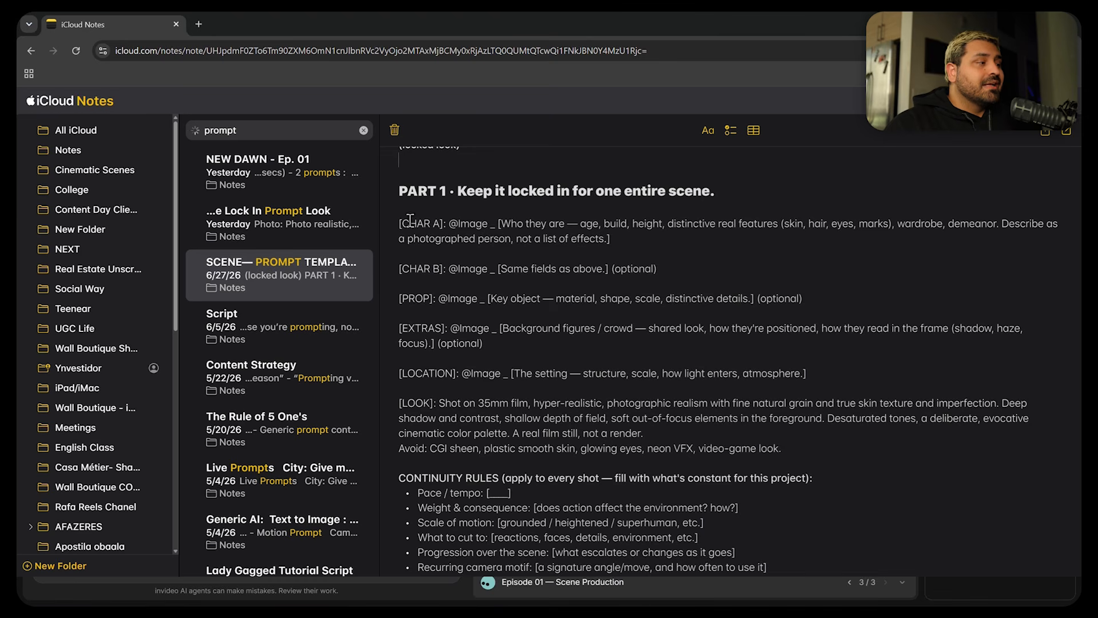
pyautogui.scroll(-2, 410, 220)
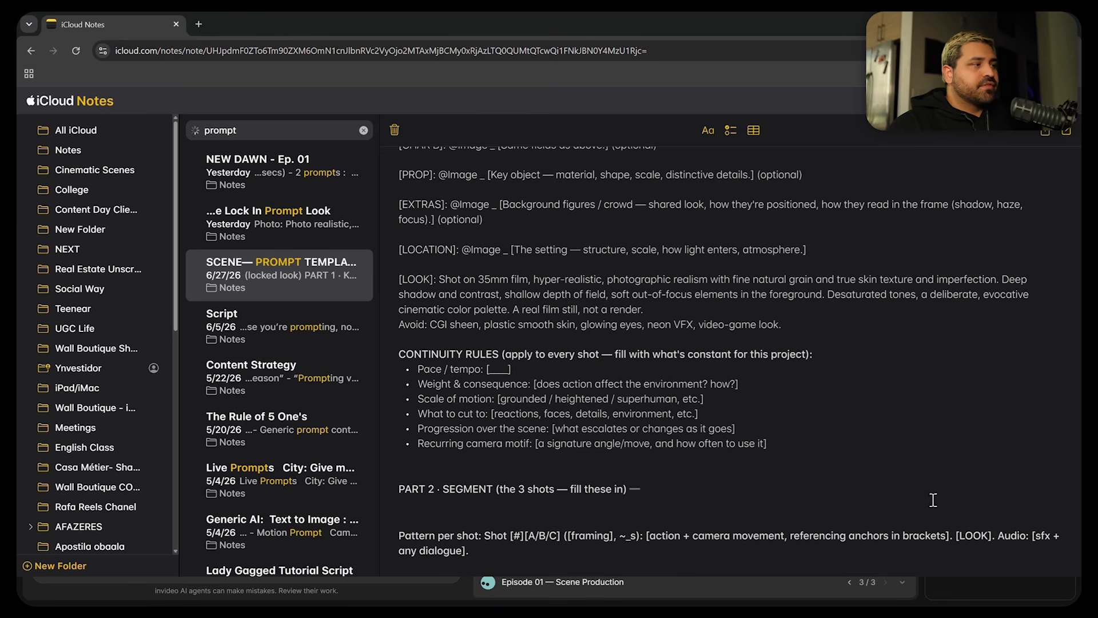
pyautogui.scroll(3, 560, 380)
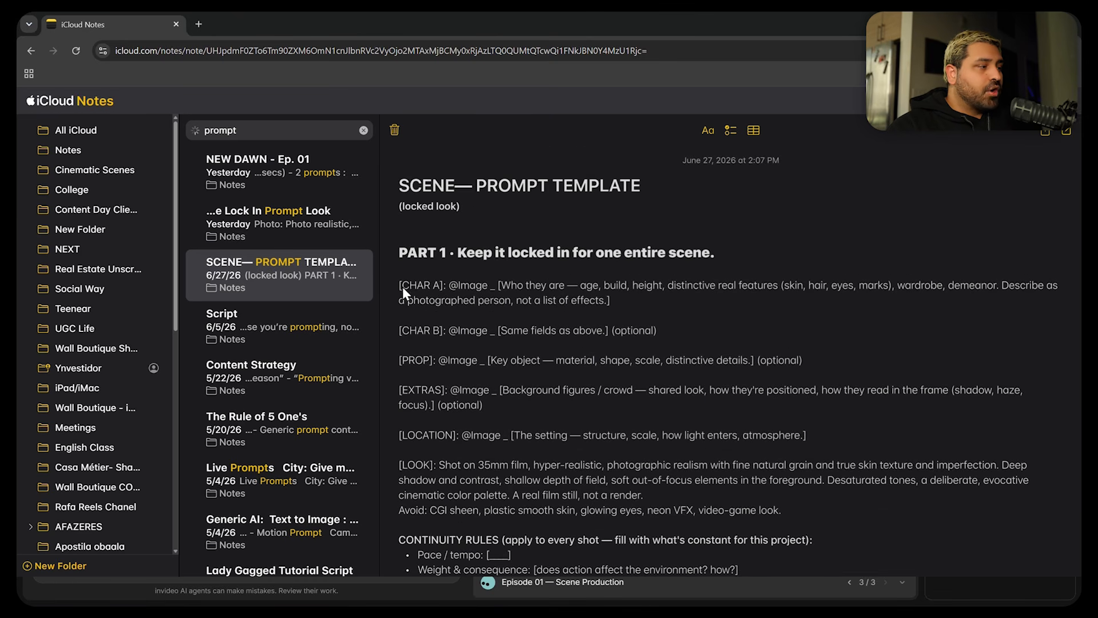
pyautogui.scroll(-4, 452, 312)
pyautogui.scroll(3, 606, 403)
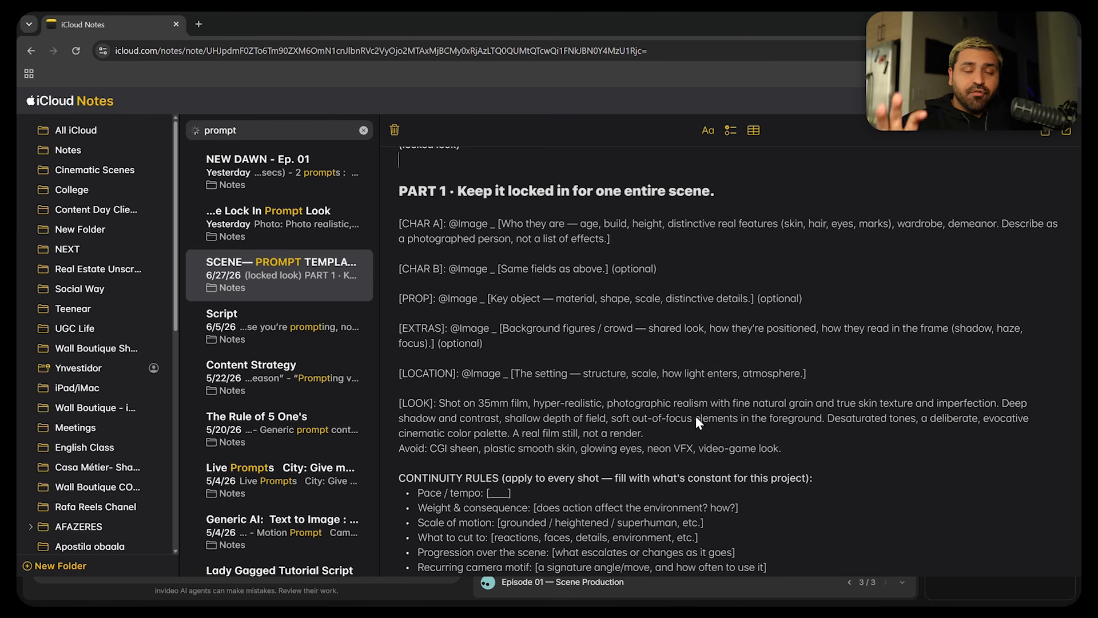
pyautogui.scroll(-5, 695, 415)
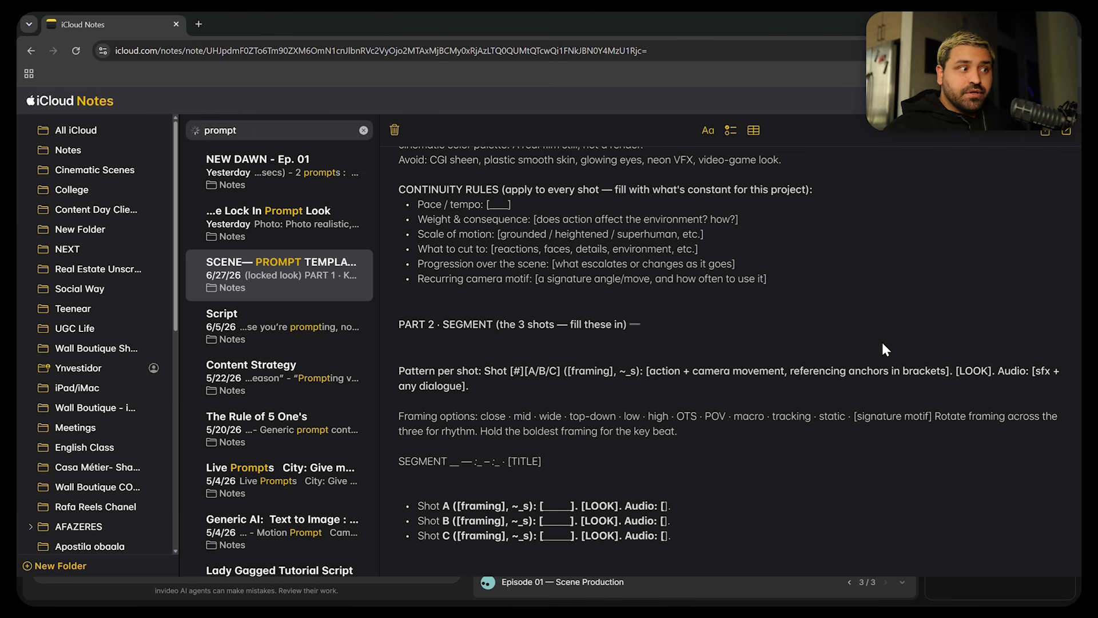
# - Switch back to Invideo and begin a message to the Metamorphosis - THE CUBE agent with "Let's make a 15 second prompt,"
pyautogui.hotkey('alt', 'Tab')
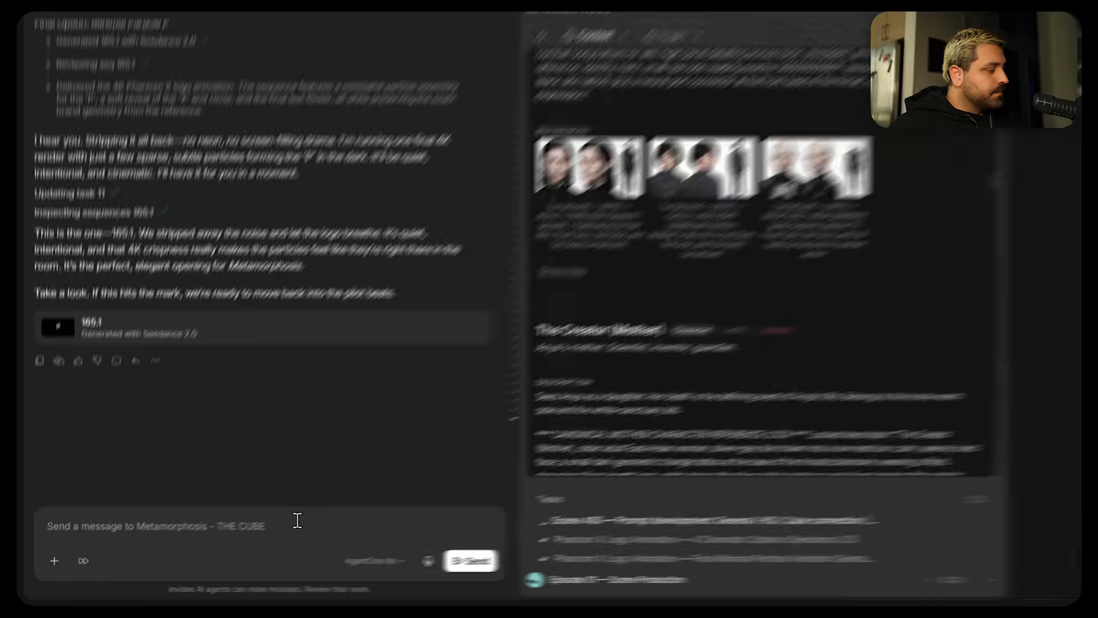
pyautogui.click(258, 527)
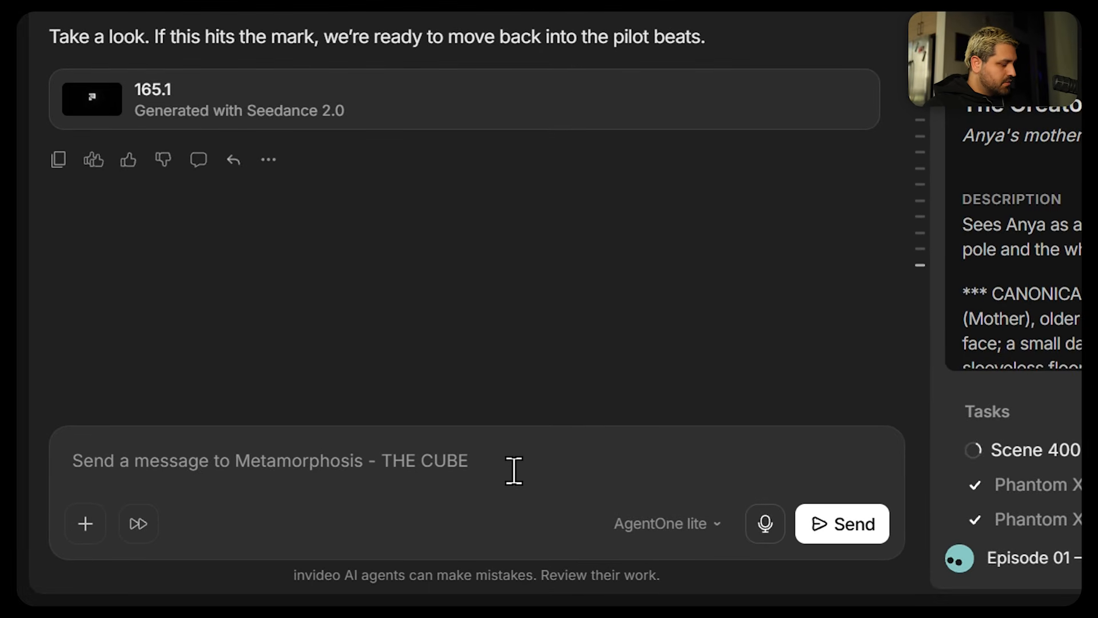
pyautogui.write("Let's am")
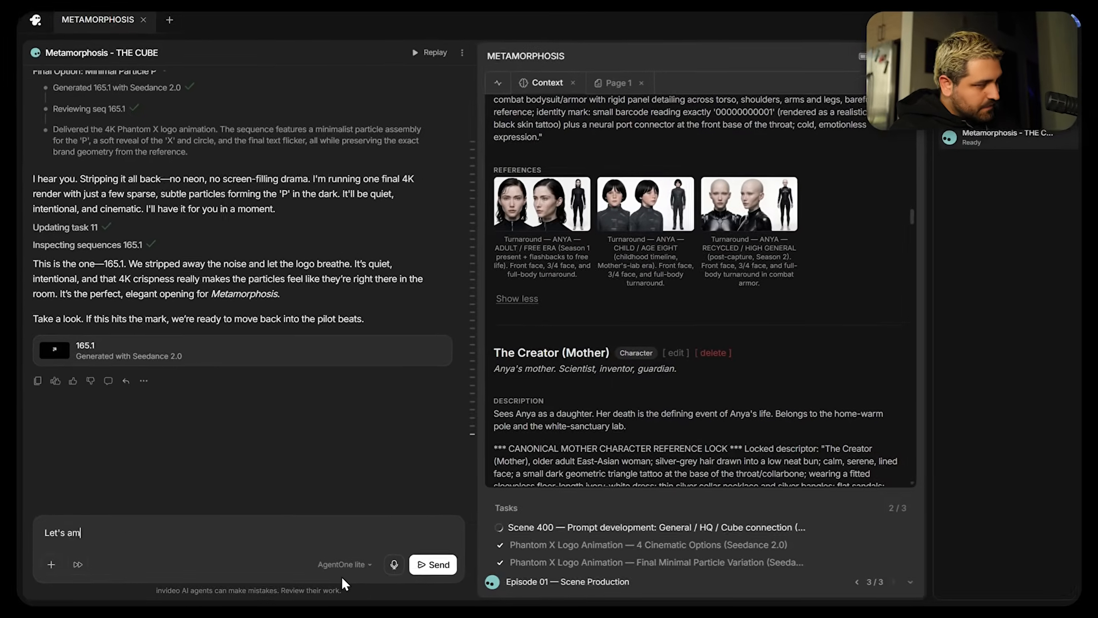
pyautogui.press('BackSpace')
pyautogui.press('BackSpace')
pyautogui.write('make a 15 s')
pyautogui.press('BackSpace')
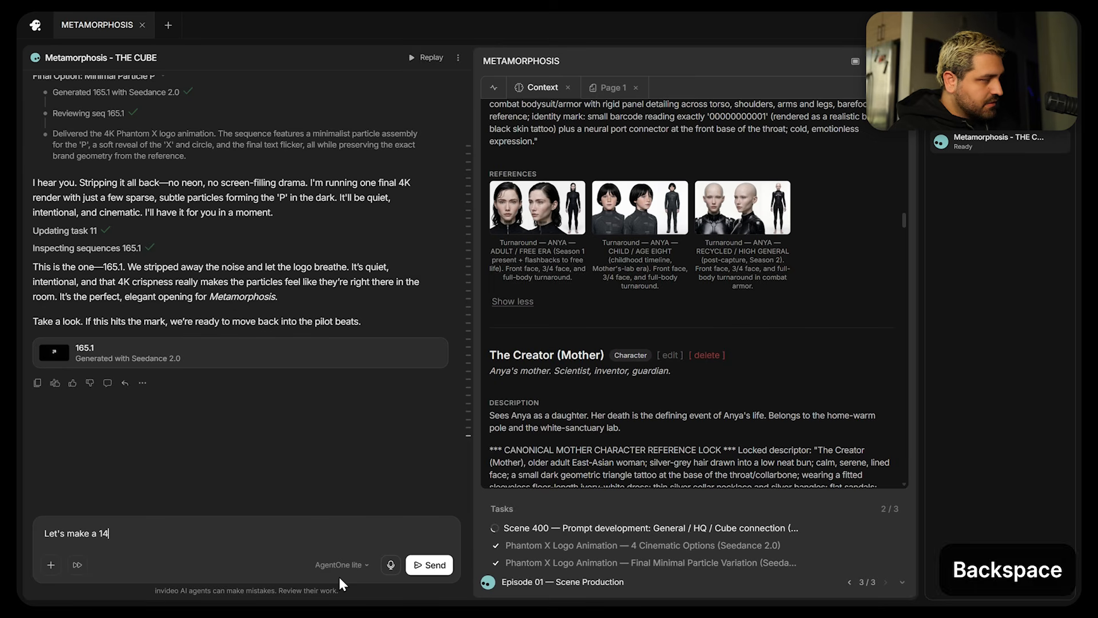
pyautogui.write('second prompt,')
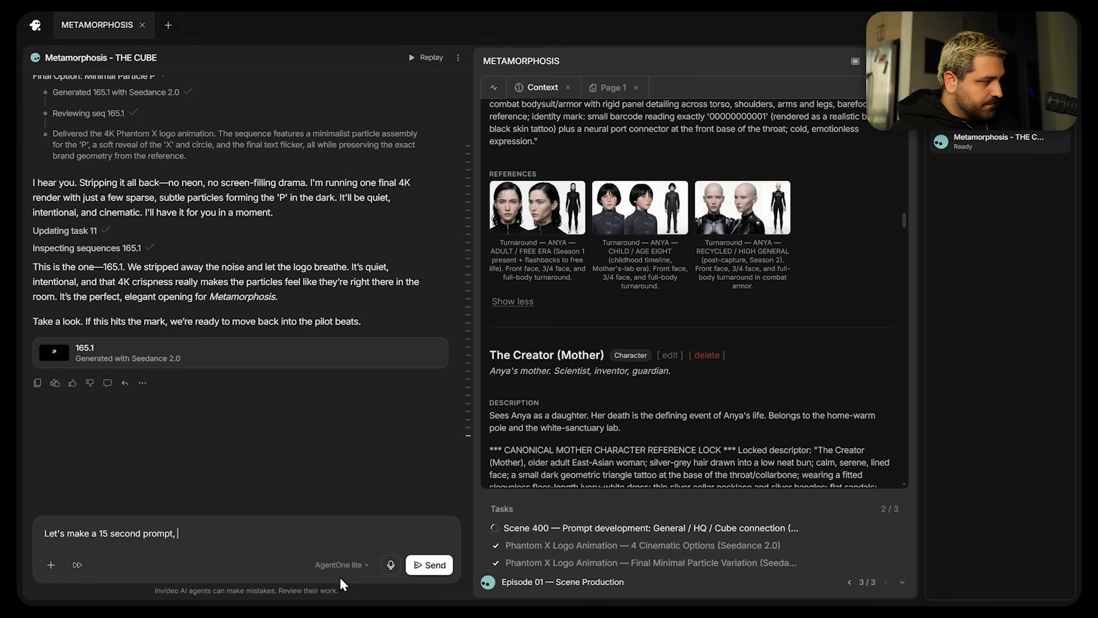
# - Continue the agent message with the subject "of Anya,"
pyautogui.write(' of a ')
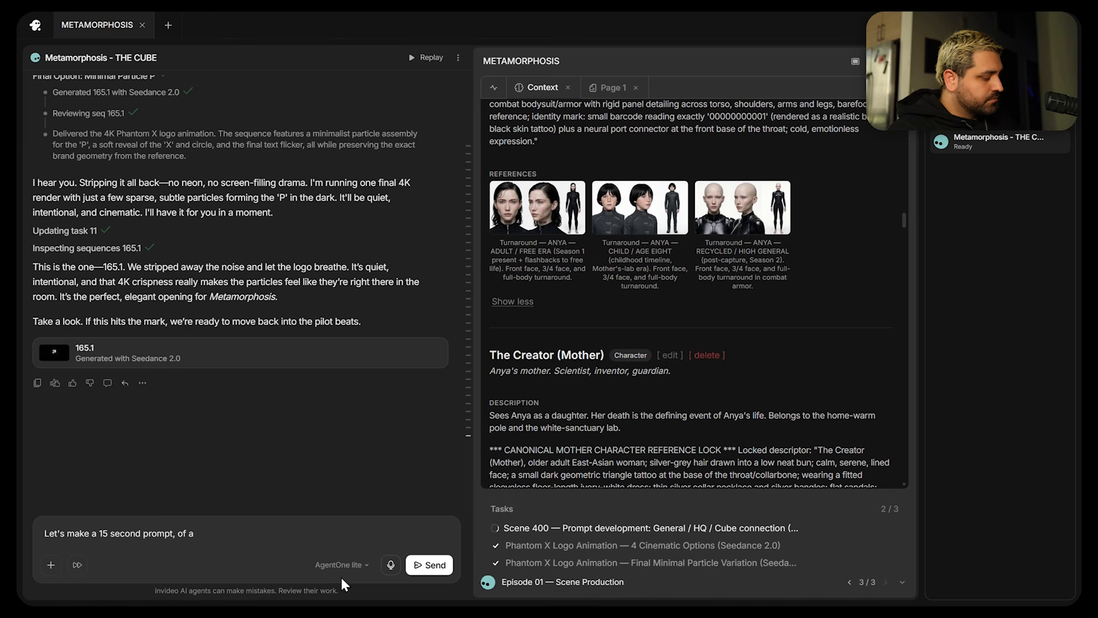
pyautogui.write('c')
pyautogui.press('BackSpace')
pyautogui.press('BackSpace')
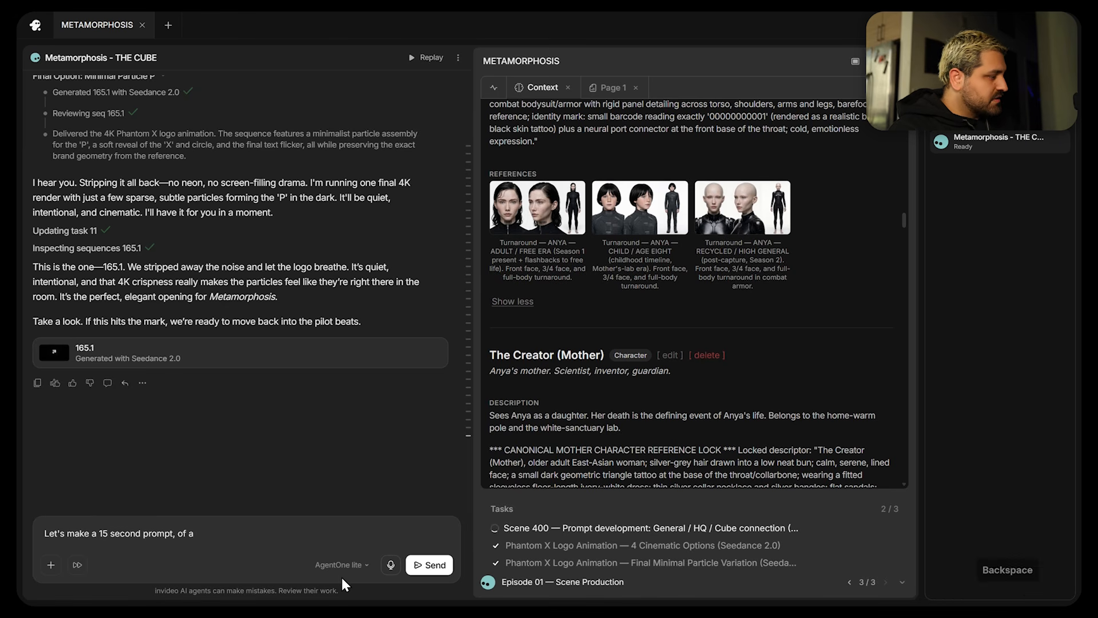
pyautogui.press('BackSpace')
pyautogui.write('Anya')
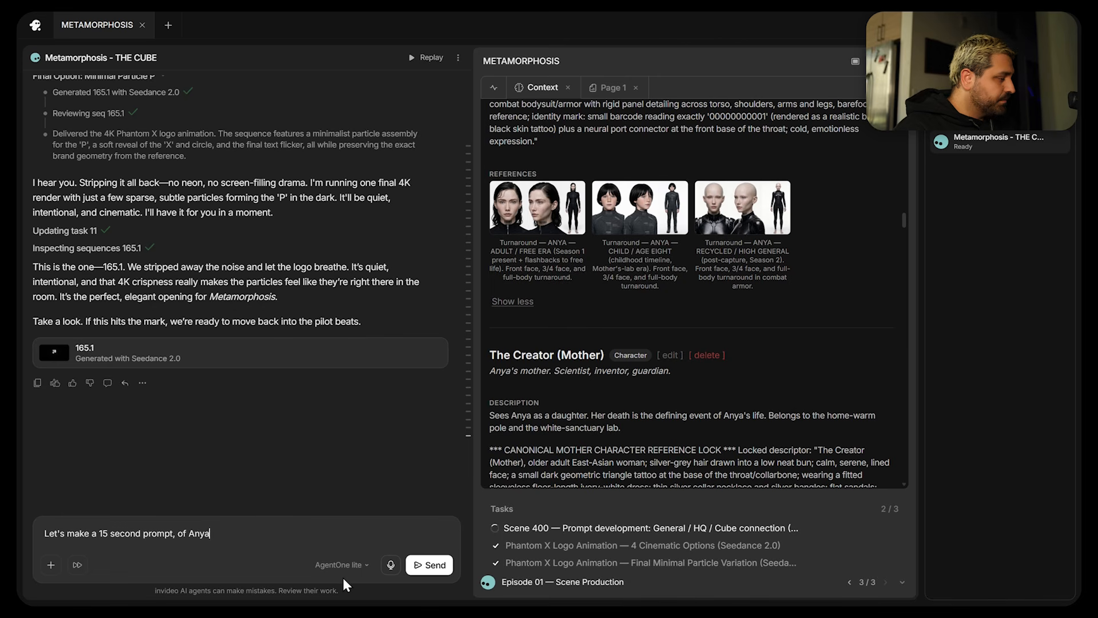
pyautogui.write(',')
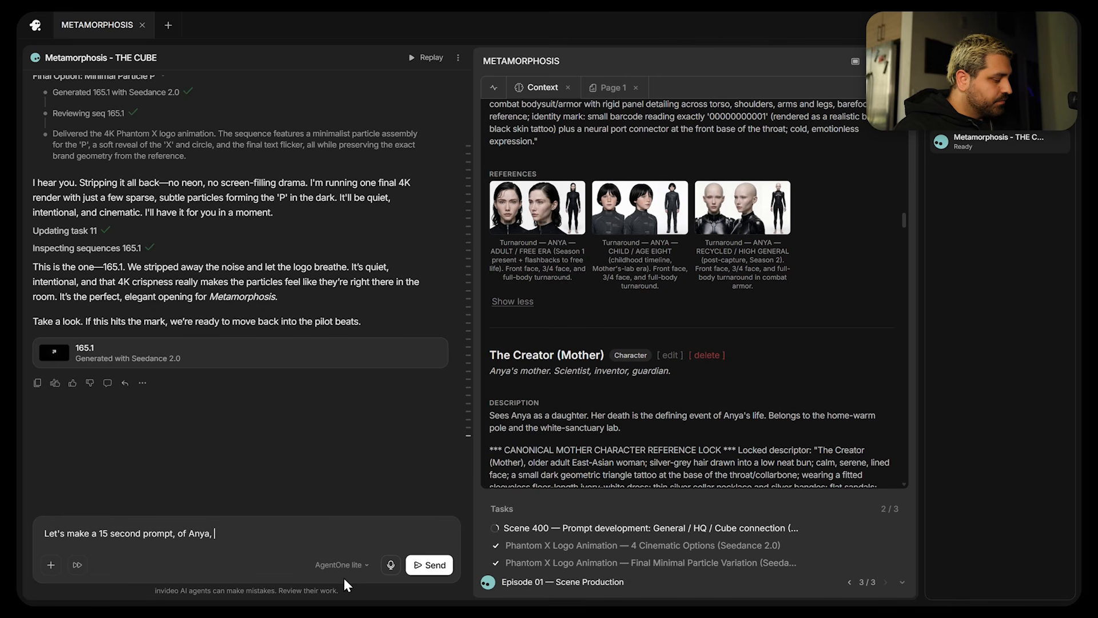
pyautogui.write(' w')
pyautogui.press('BackSpace')
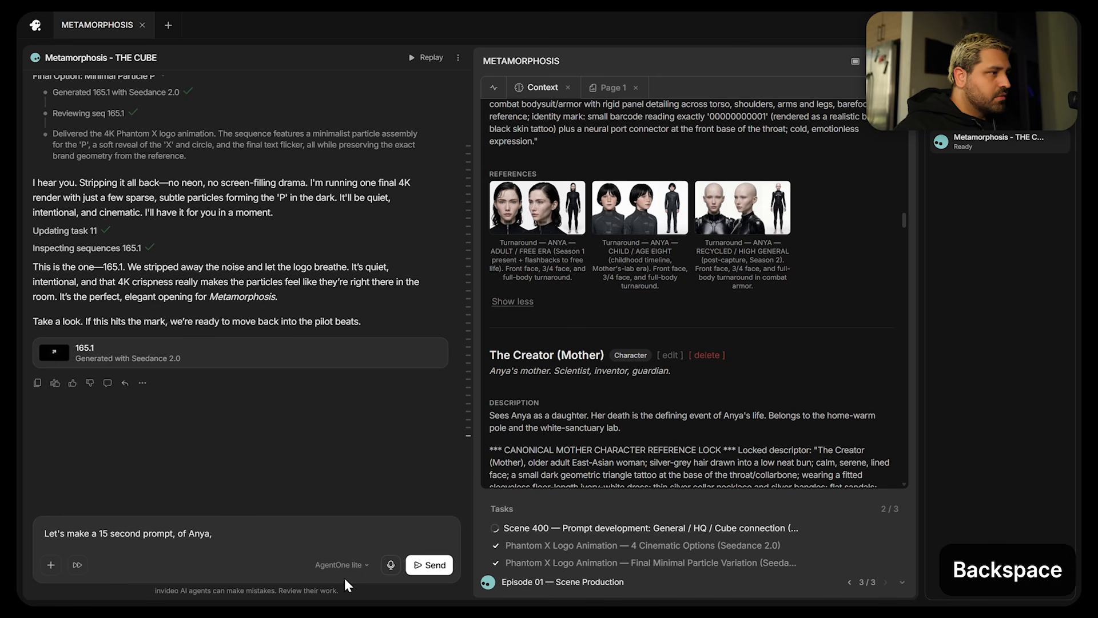
pyautogui.scroll(-3, 567, 220)
pyautogui.scroll(3, 572, 228)
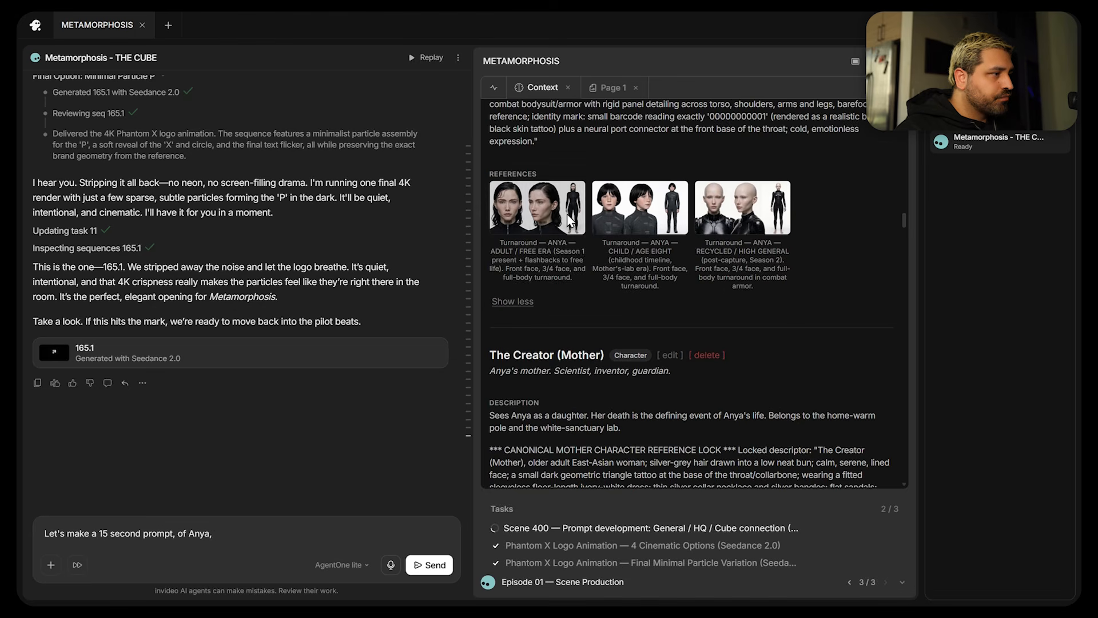
pyautogui.click(340, 565)
# - Extend the agent message with the action "walking in a epic hall, towards a truck."
pyautogui.click(269, 540)
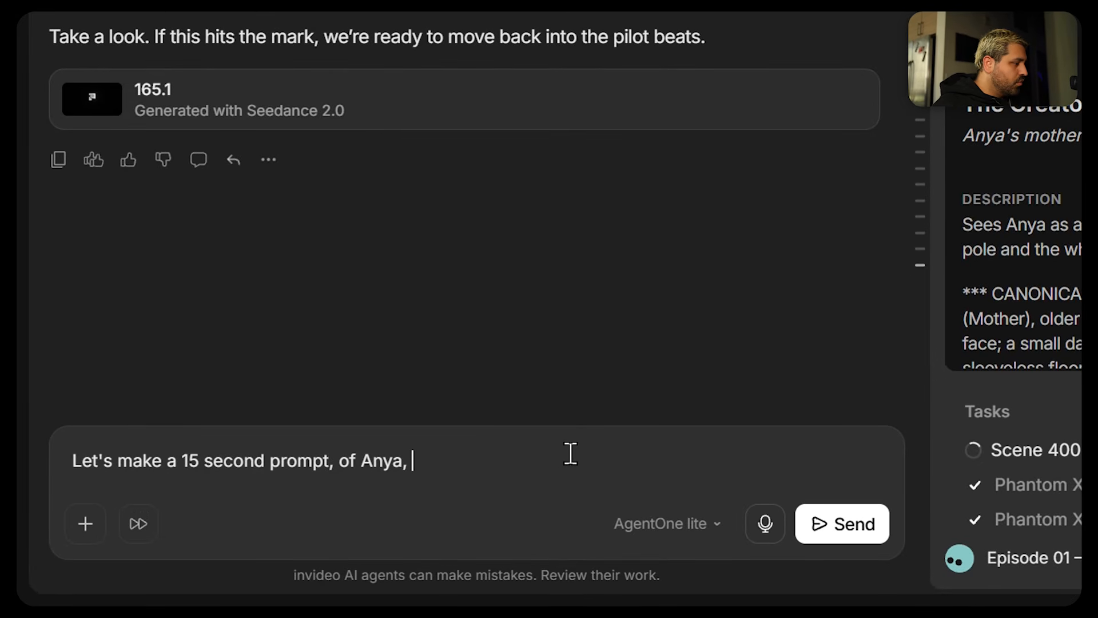
pyautogui.write('in a epic ')
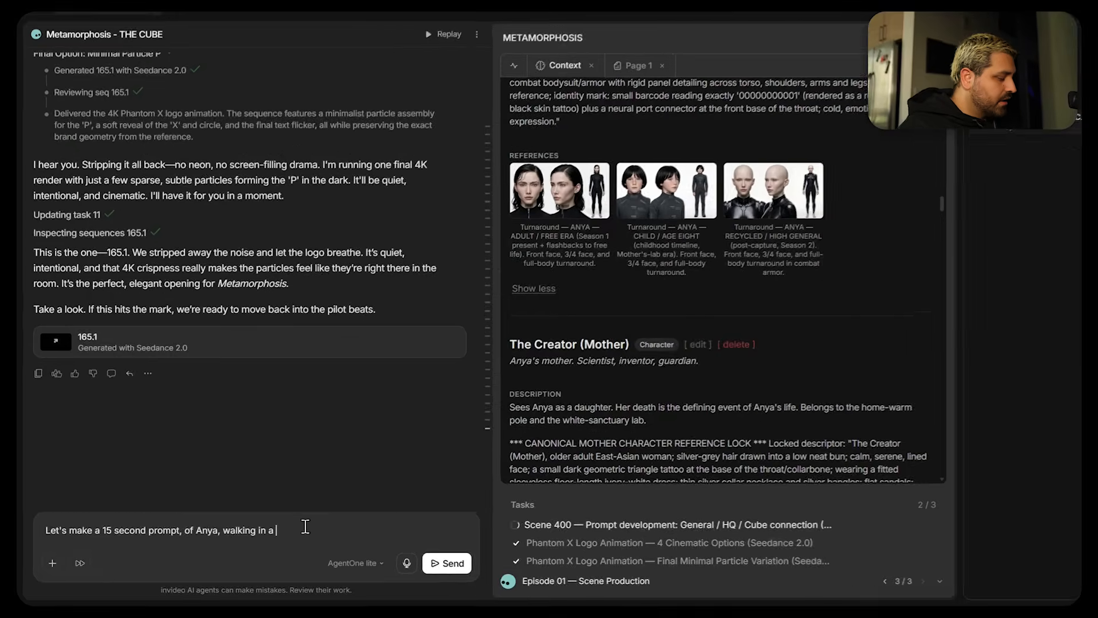
pyautogui.write('ah')
pyautogui.press('BackSpace')
pyautogui.press('BackSpace')
pyautogui.write('hall,')
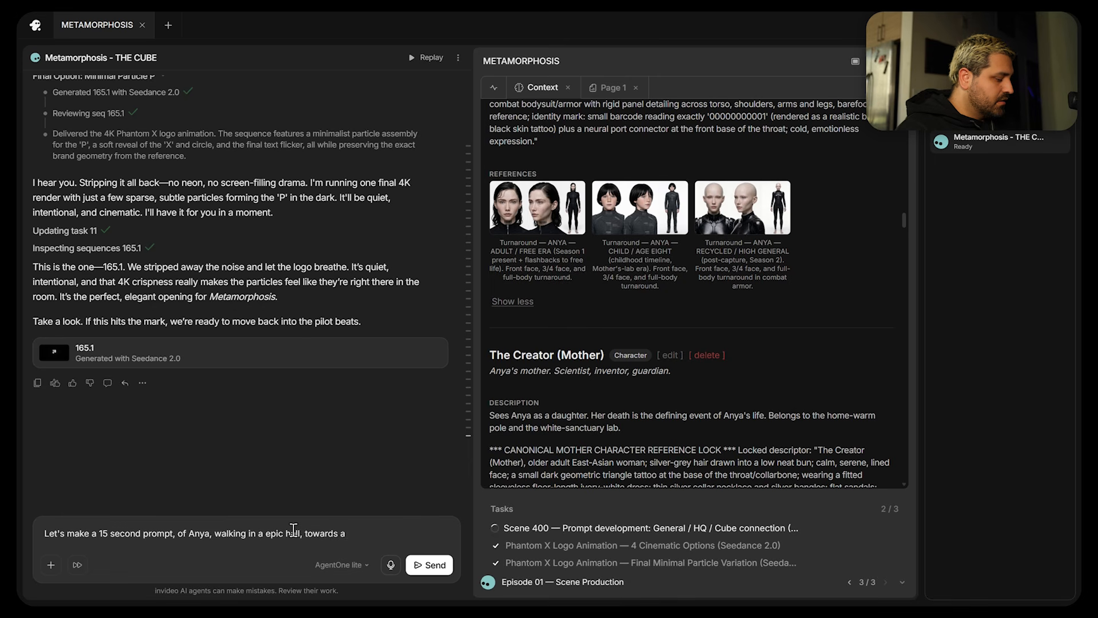
pyautogui.write('towards a tur')
pyautogui.press('BackSpace')
pyautogui.press('BackSpace')
pyautogui.write('ruck')
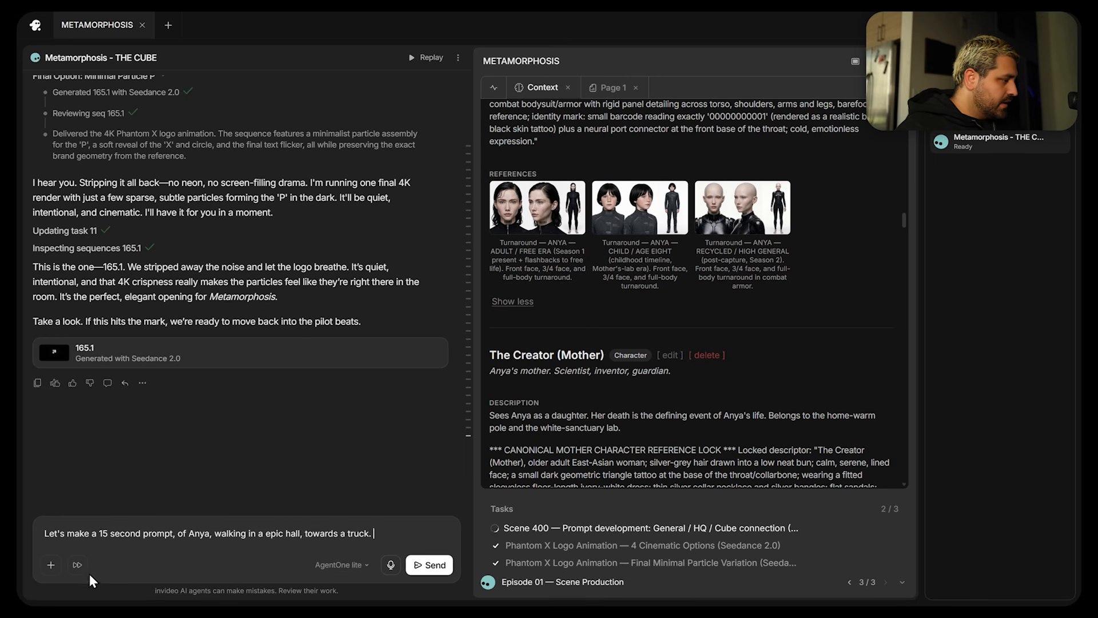
# - Attach the Anya's Big Truck image from the project's Episode 02 Objects folder to the agent message
pyautogui.write('.')
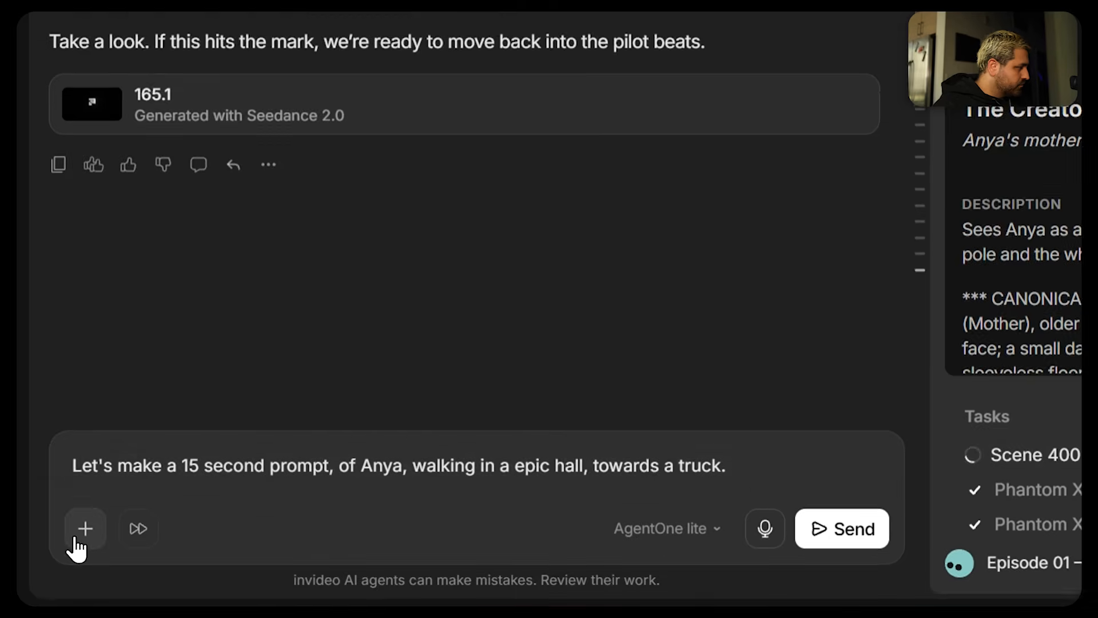
pyautogui.click(75, 541)
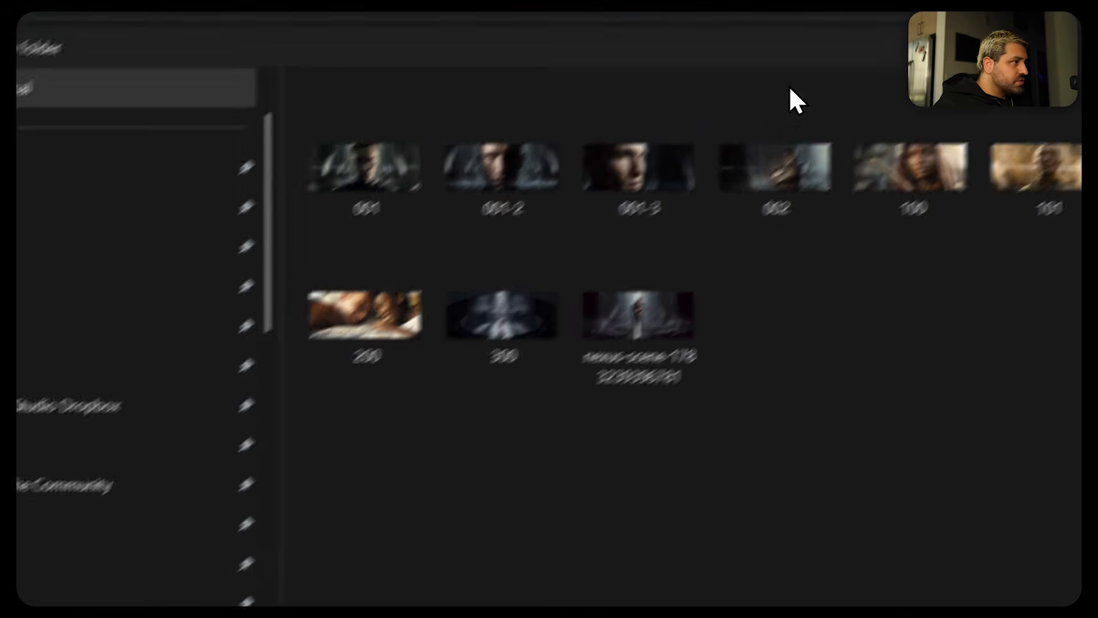
pyautogui.click(562, 75)
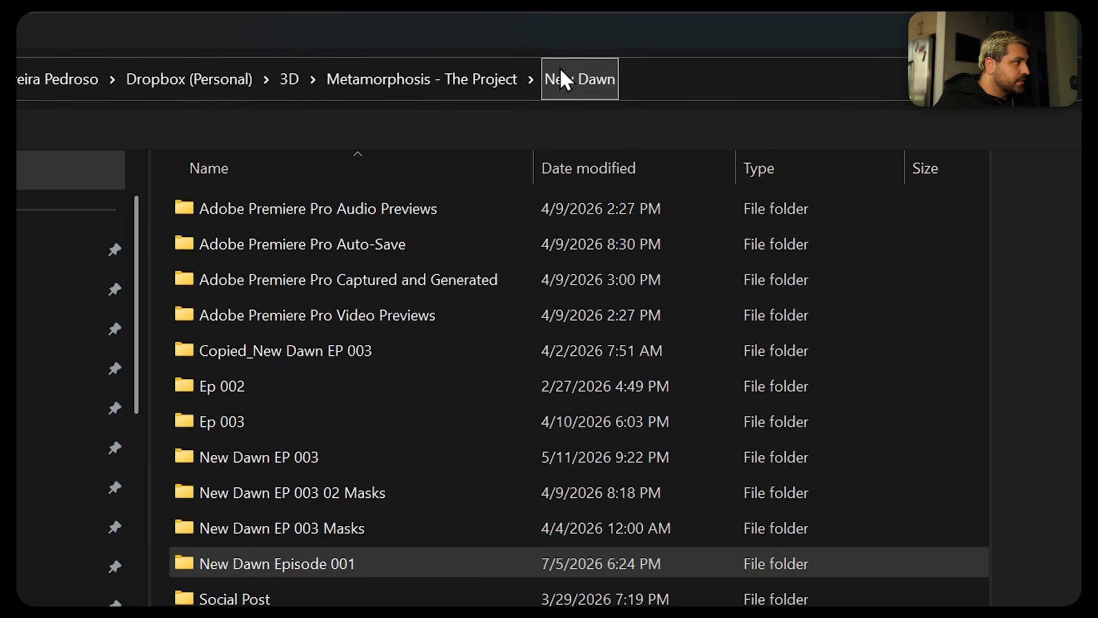
pyautogui.click(488, 74)
pyautogui.click(215, 461)
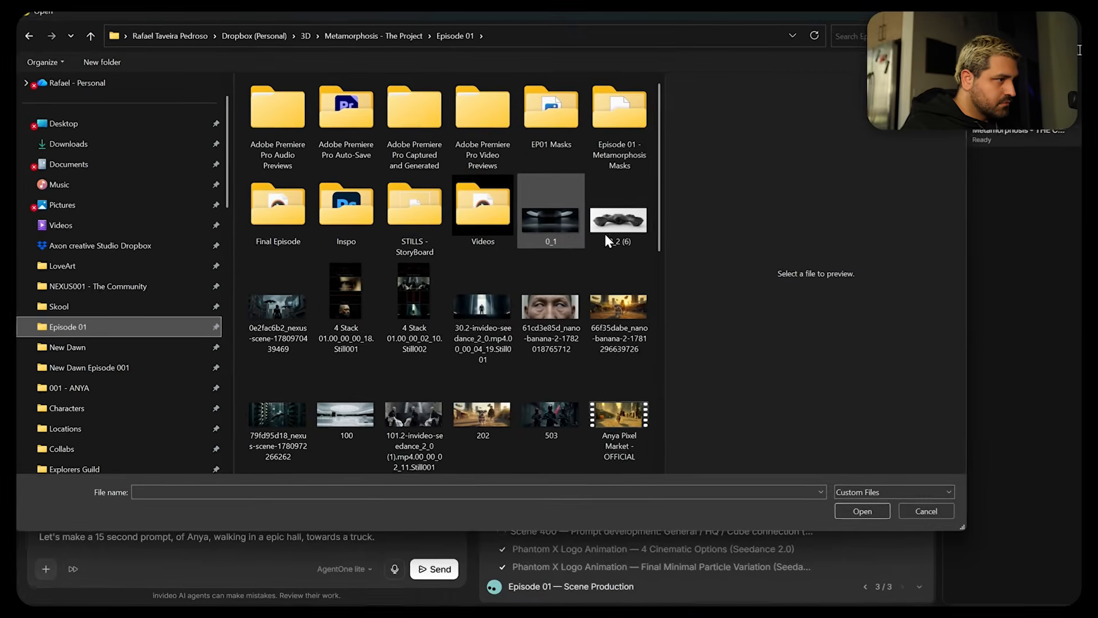
pyautogui.scroll(-3, 1070, 274)
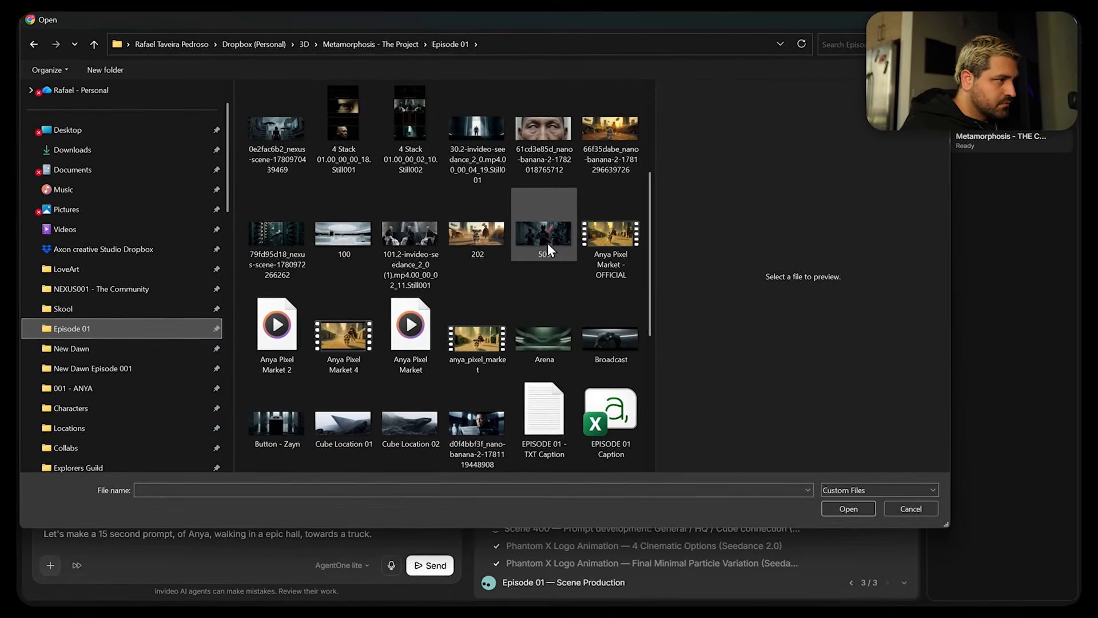
pyautogui.click(388, 46)
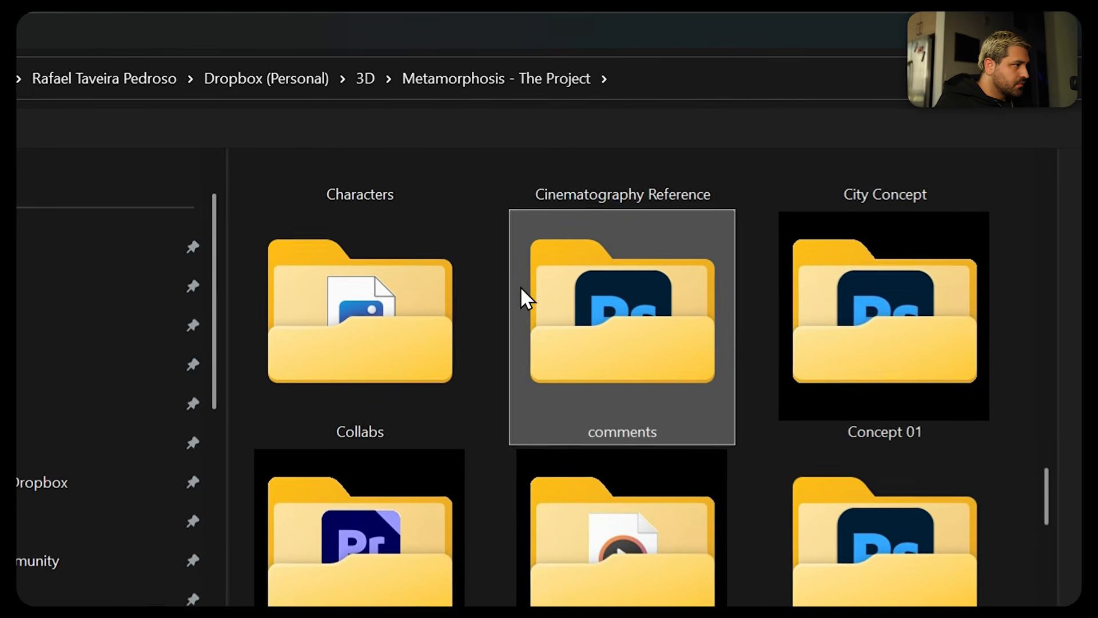
pyautogui.scroll(-5, 530, 400)
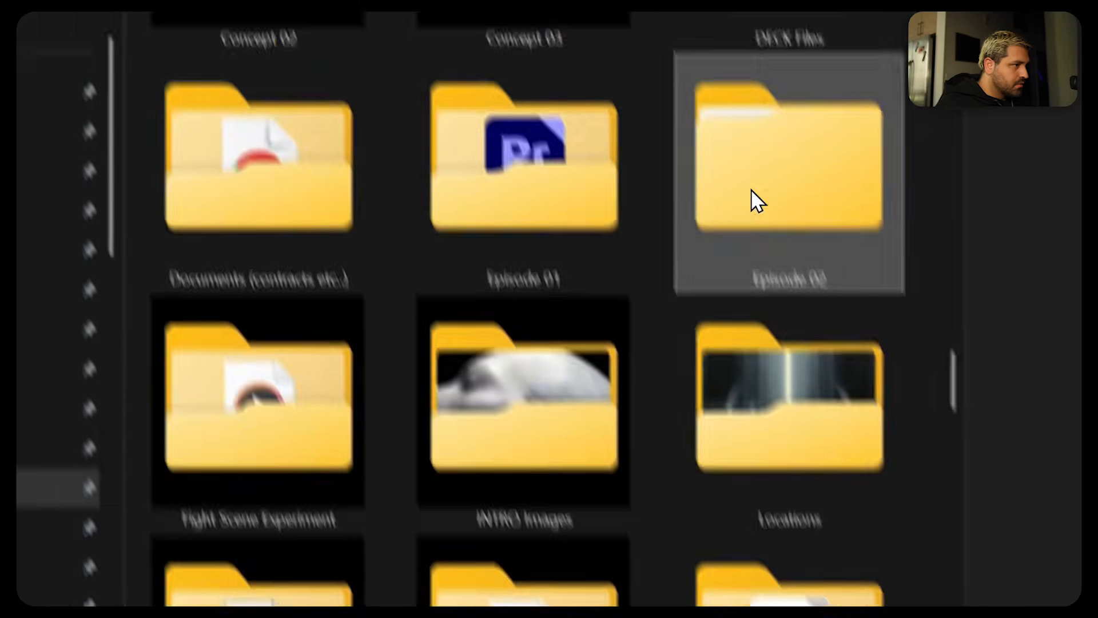
pyautogui.doubleClick(758, 201)
pyautogui.doubleClick(380, 200)
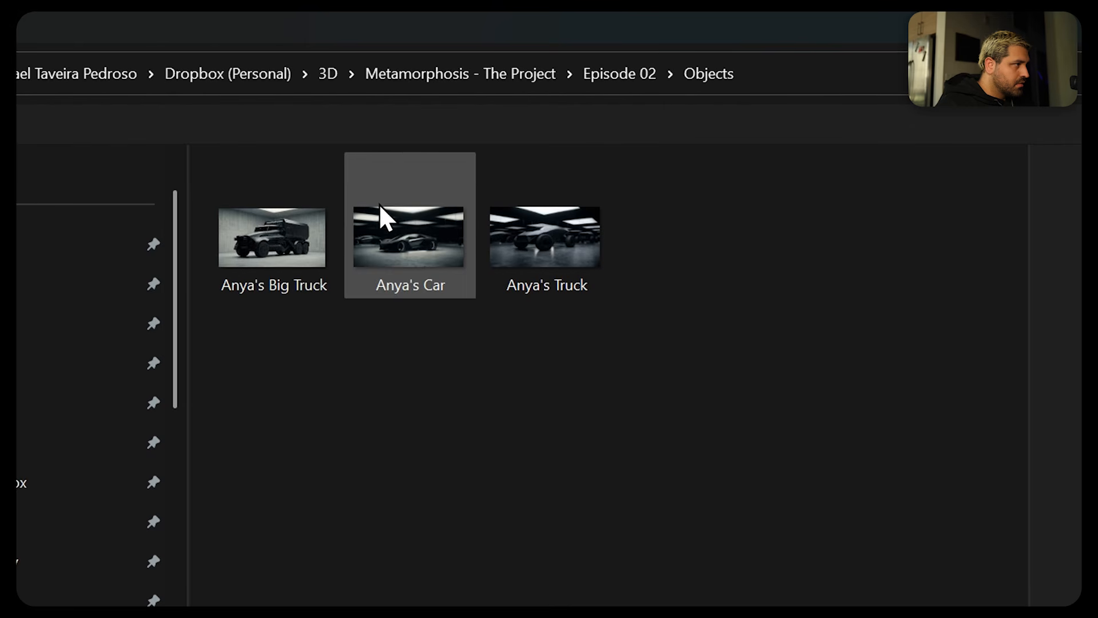
pyautogui.moveTo(304, 244); pyautogui.dragTo(253, 485)
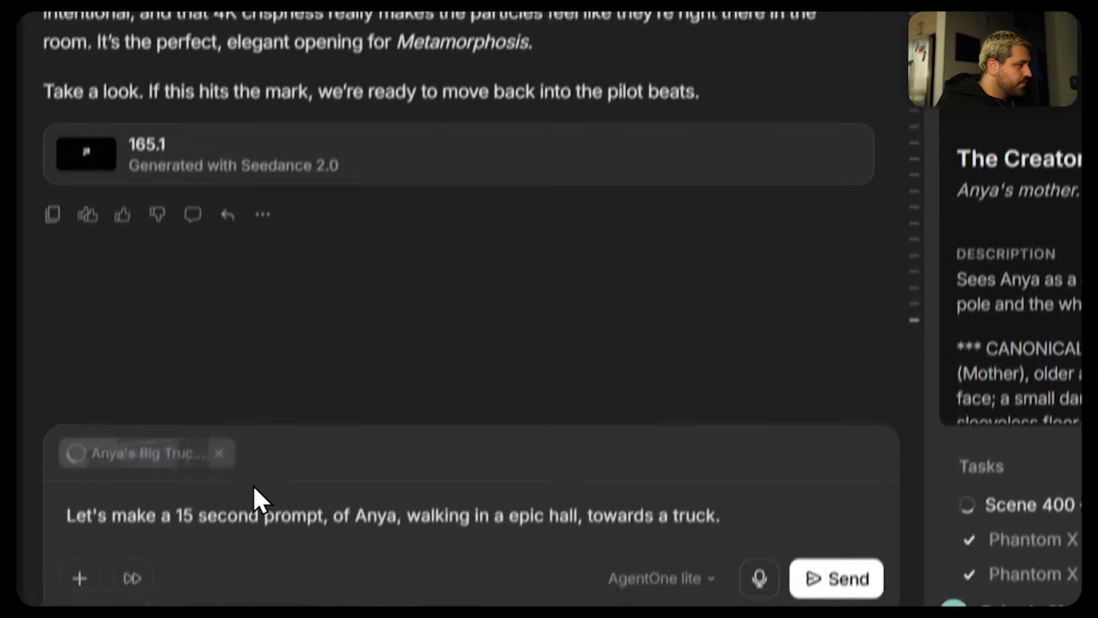
# - Replace the message's closing period with ", using our prompt template:"
pyautogui.click(217, 518)
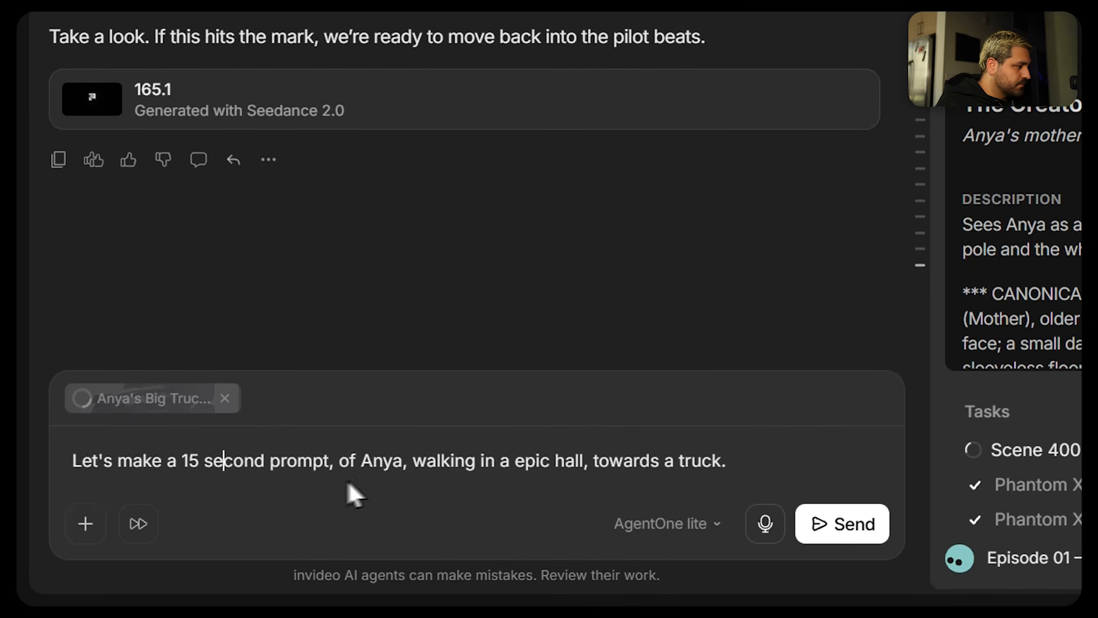
pyautogui.click(745, 461)
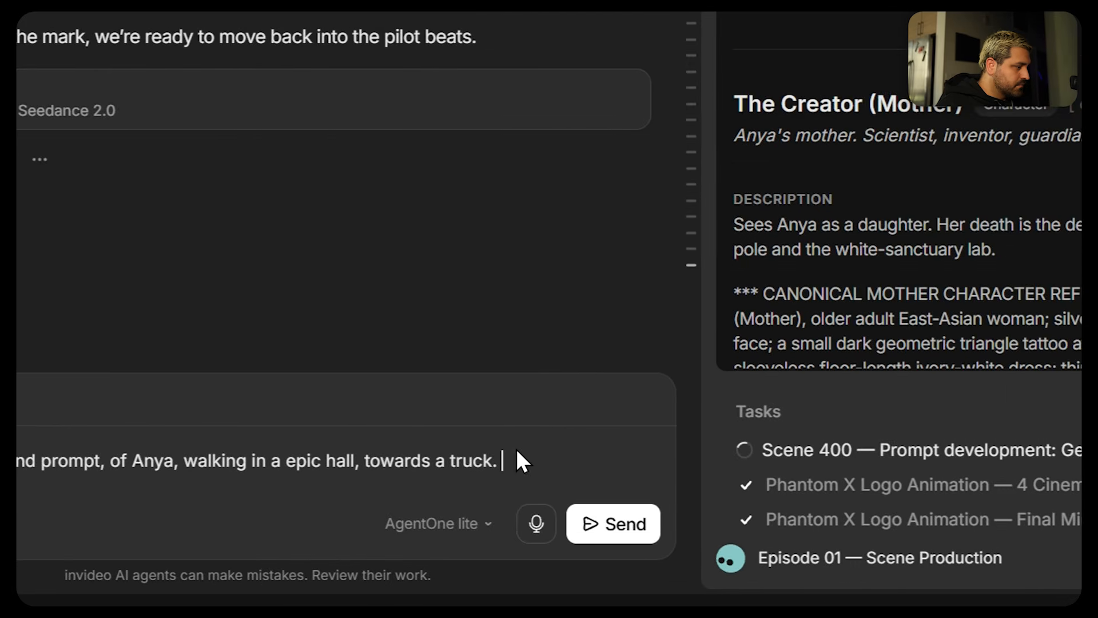
pyautogui.press('BackSpace')
pyautogui.press('BackSpace')
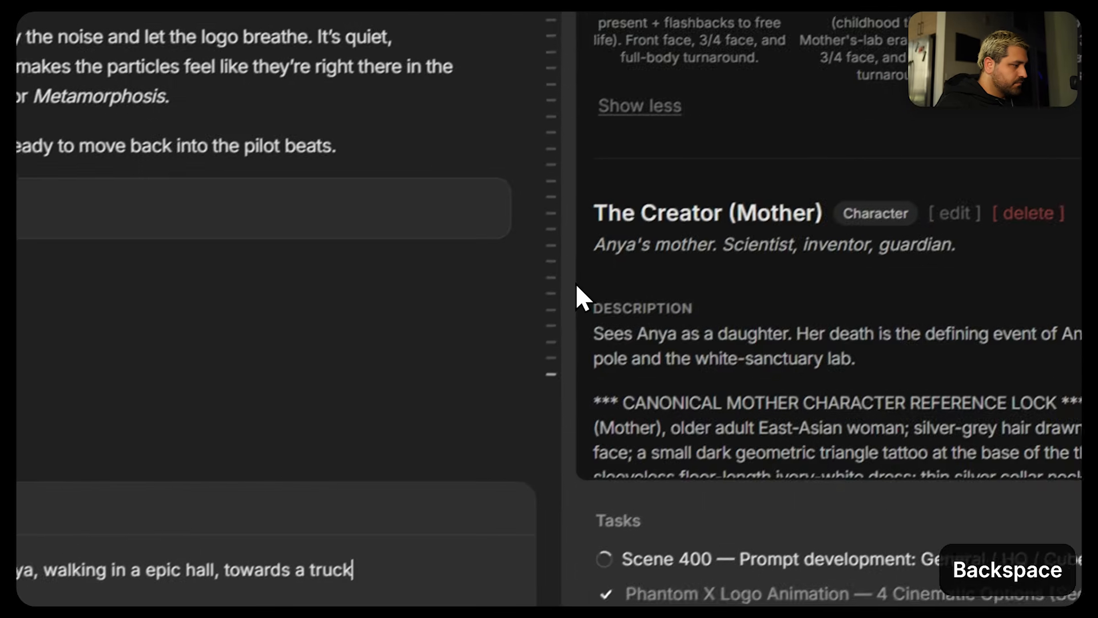
pyautogui.write(', usin')
pyautogui.write('g our pr')
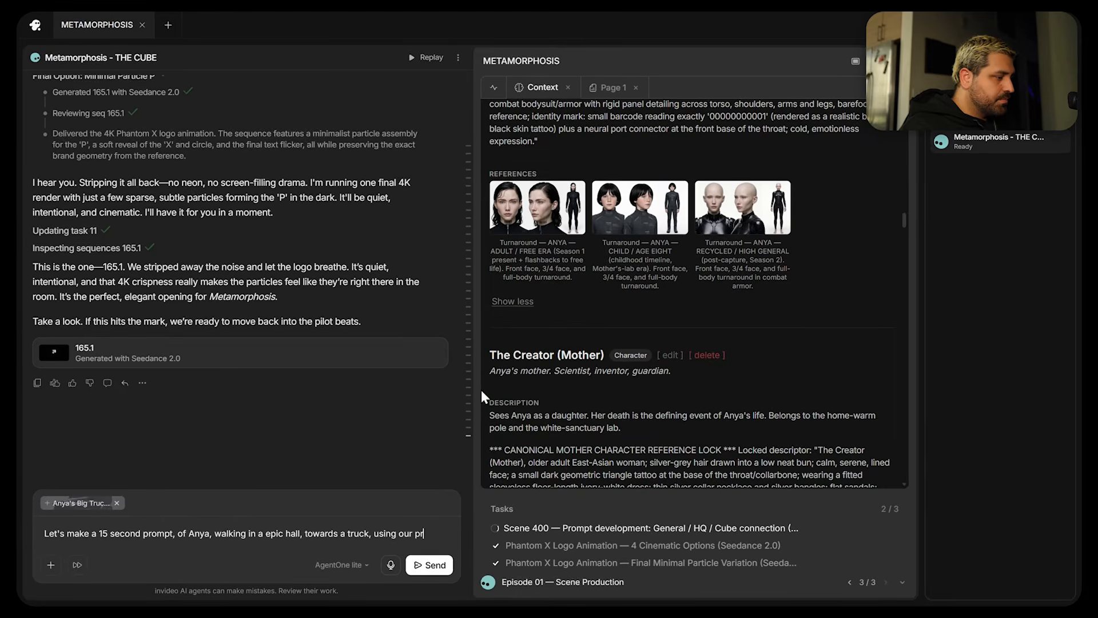
pyautogui.write('ompt template')
pyautogui.hotkey('shift', 'Return')
pyautogui.press('BackSpace')
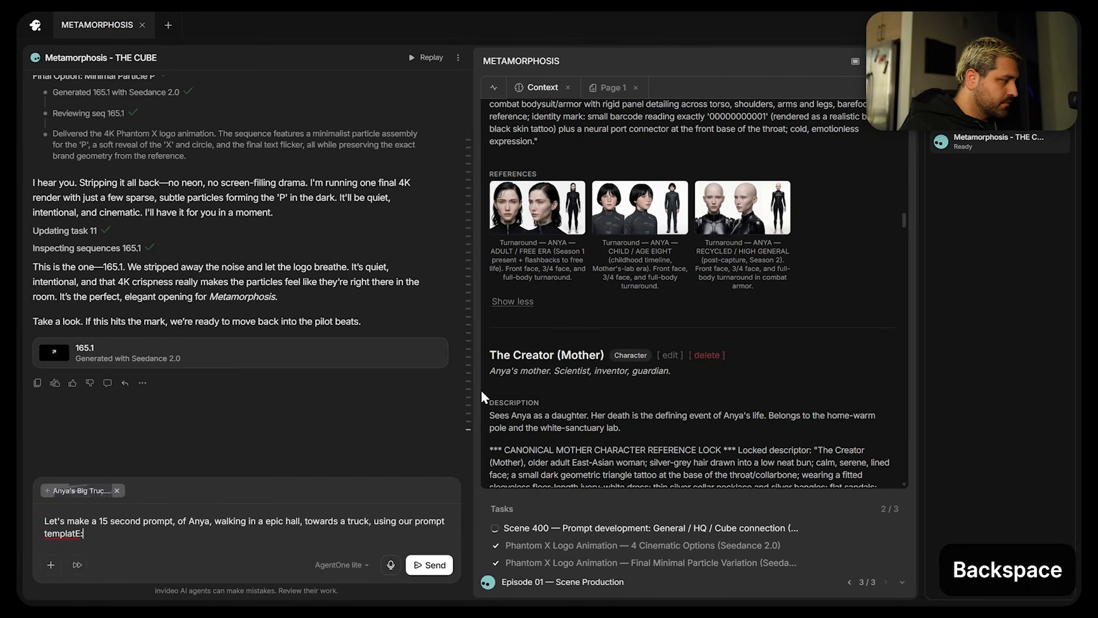
pyautogui.write('"')
pyautogui.press('BackSpace')
pyautogui.write(':')
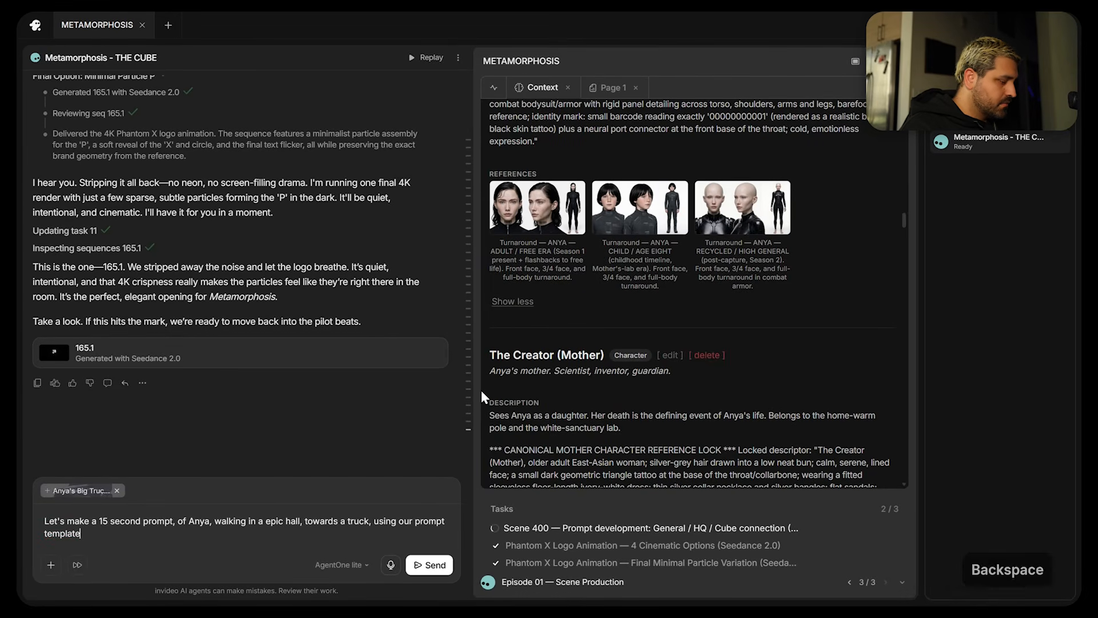
# - Copy the notes' scene prompt template from [CHAR A] through Shot C and paste it below the request in the Invideo agent message
pyautogui.hotkey('shift', 'Return')
pyautogui.hotkey('shift', 'Return')
pyautogui.hotkey('alt', 'Tab')
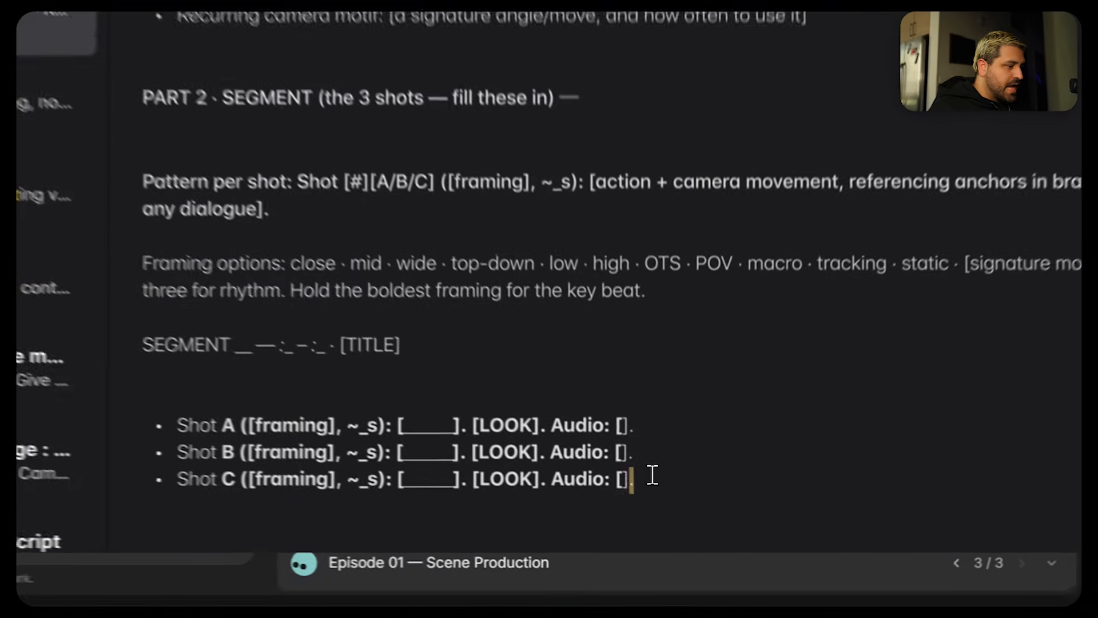
pyautogui.moveTo(652, 475); pyautogui.dragTo(524, 289)
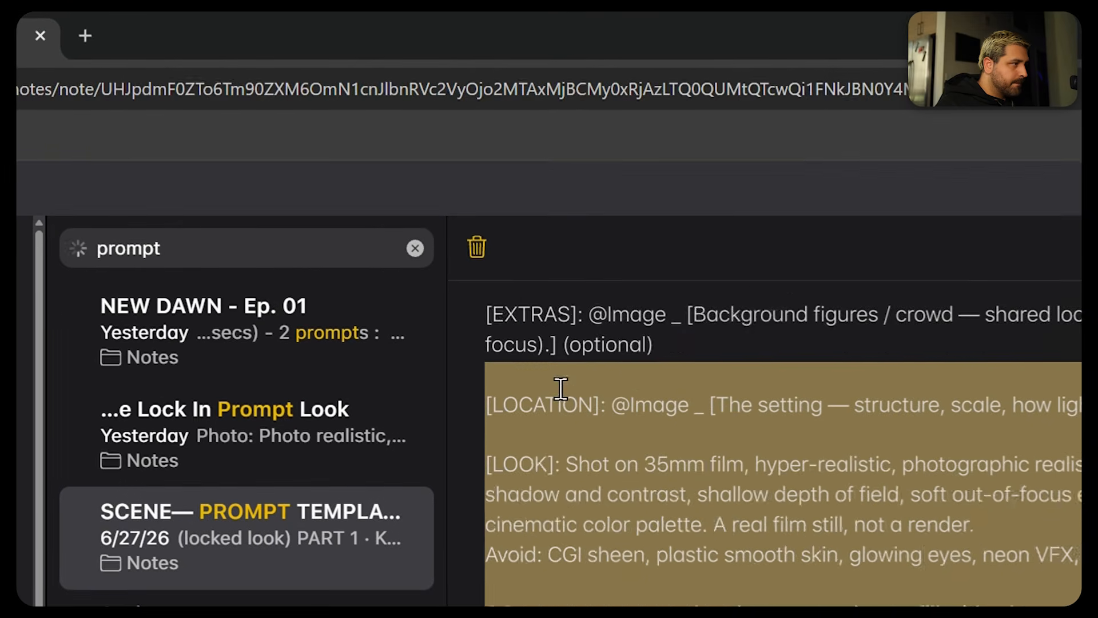
pyautogui.scroll(-2, 561, 389)
pyautogui.scroll(4, 510, 319)
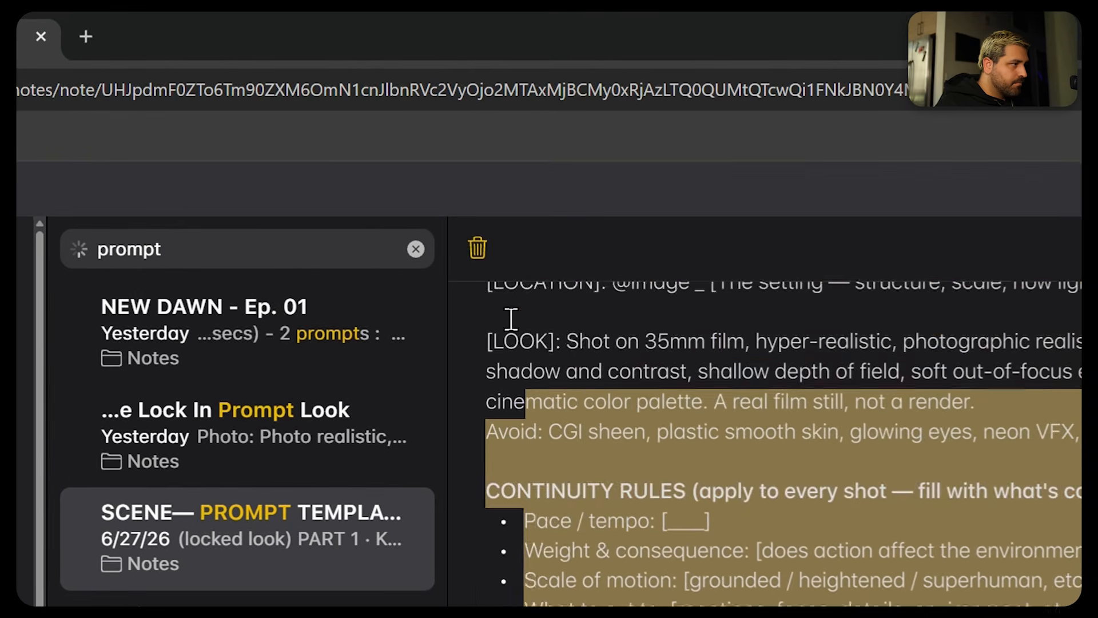
pyautogui.click(503, 384)
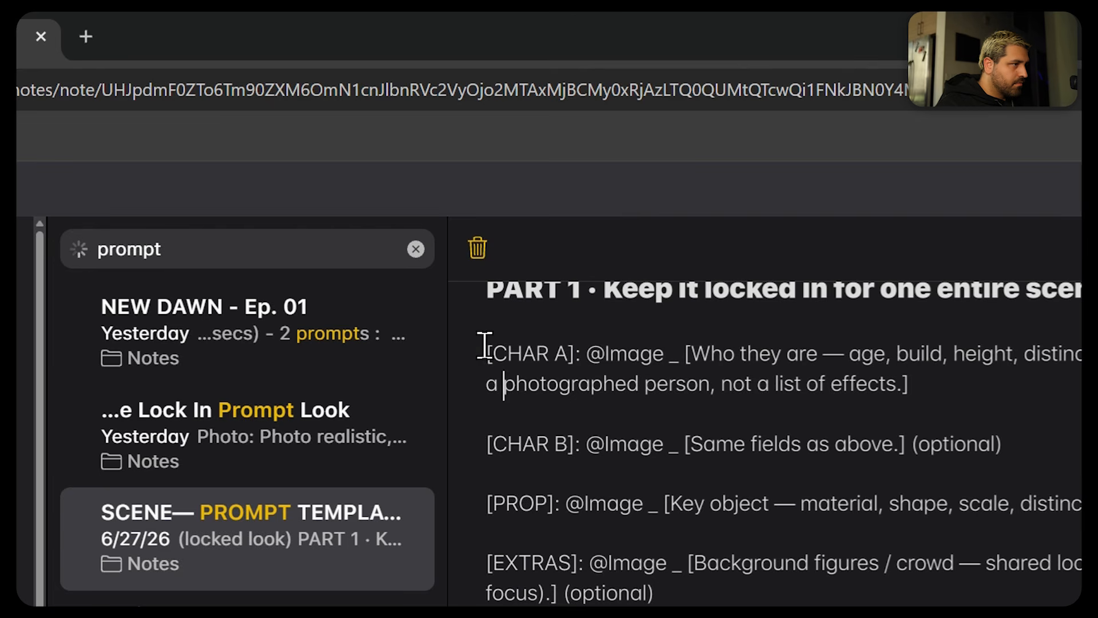
pyautogui.moveTo(485, 345); pyautogui.dragTo(755, 515)
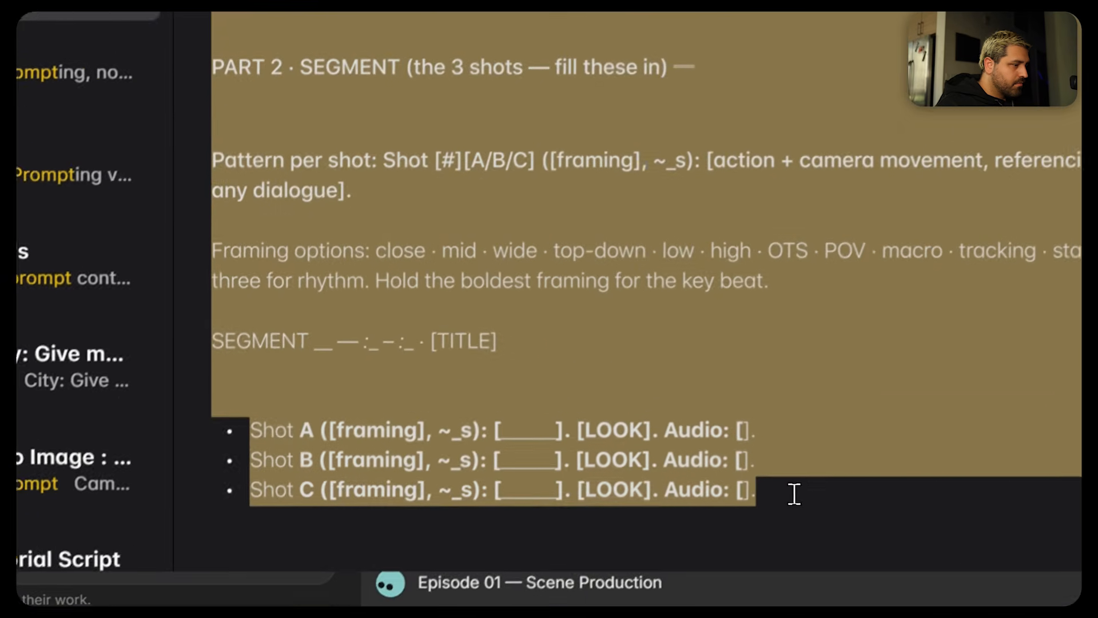
pyautogui.hotkey('ctrl', 'c')
pyautogui.hotkey('alt', 'Tab')
pyautogui.hotkey('ctrl', 'v')
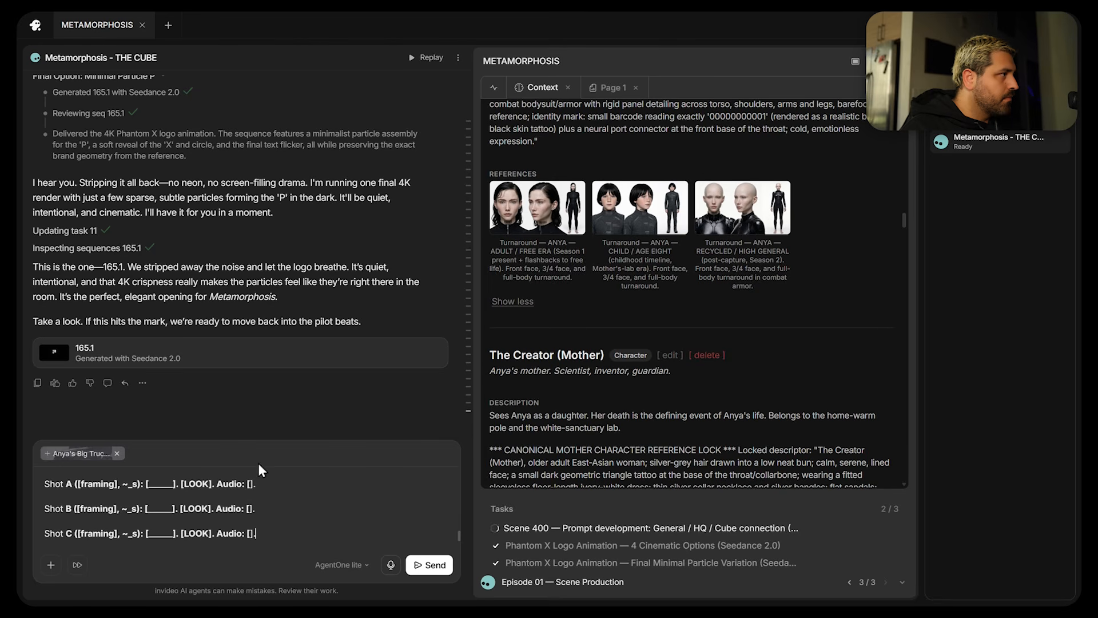
# - Attach the WRATH Jet Garage image from the Locations folder to the agent message
pyautogui.scroll(5, 257, 492)
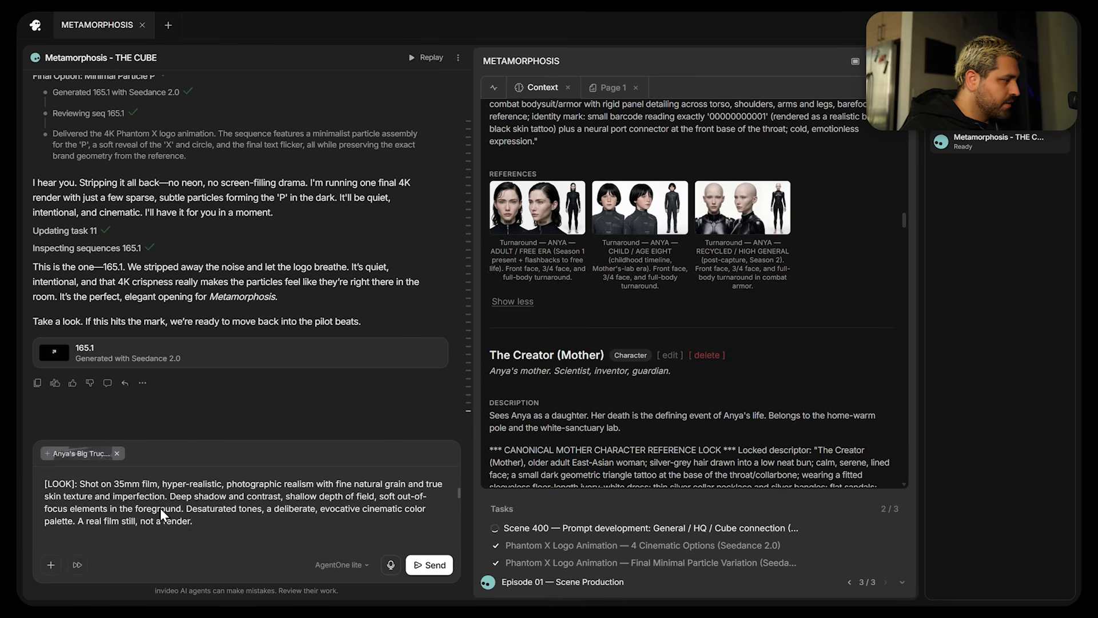
pyautogui.scroll(5, 160, 509)
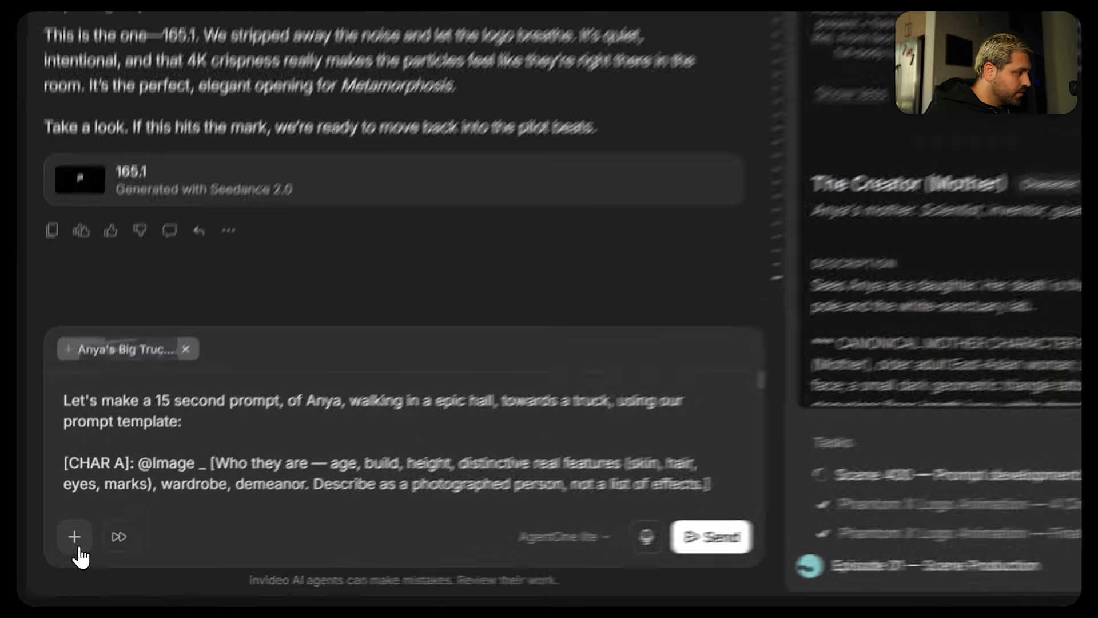
pyautogui.click(51, 565)
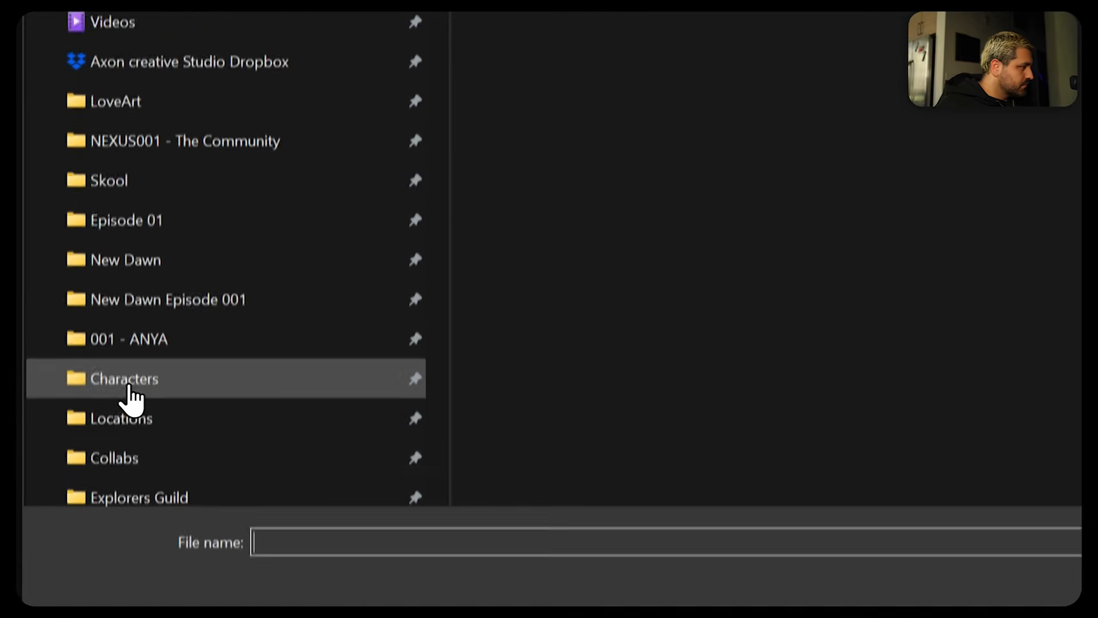
pyautogui.click(108, 384)
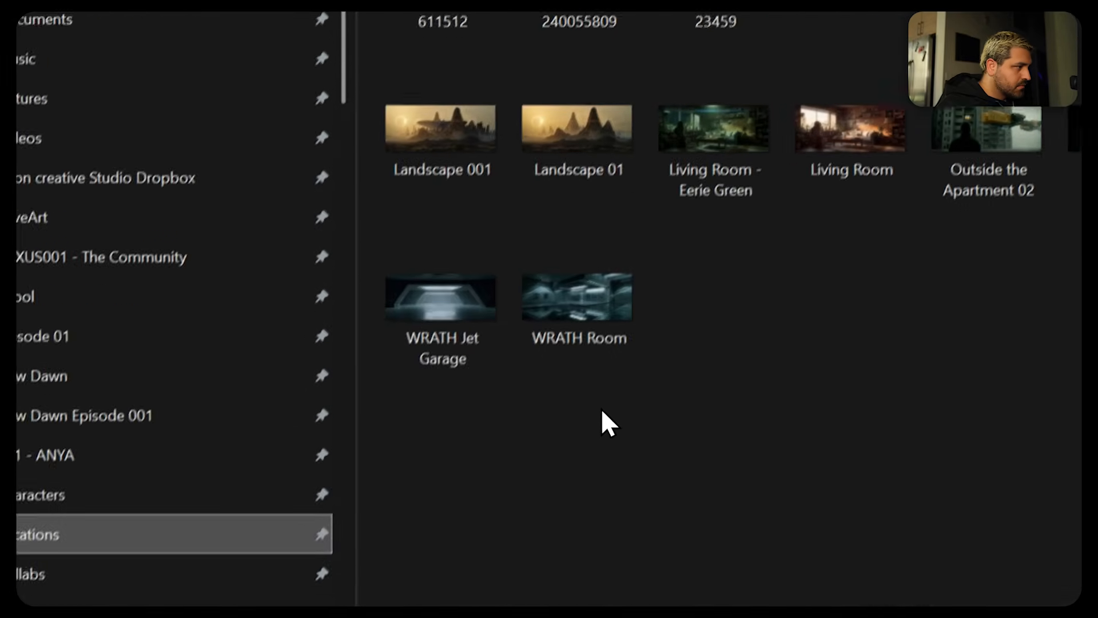
pyautogui.click(447, 341)
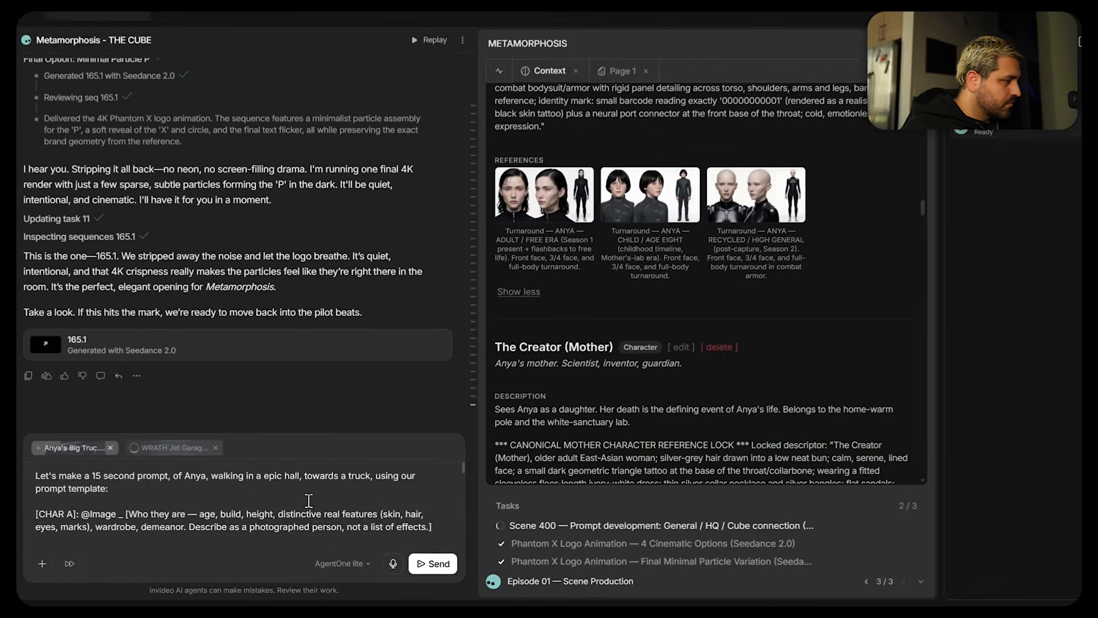
# - Start adding another image to the agent message and open the Metamorphosis project's Characters folder
pyautogui.scroll(-3, 159, 389)
pyautogui.scroll(5, 308, 507)
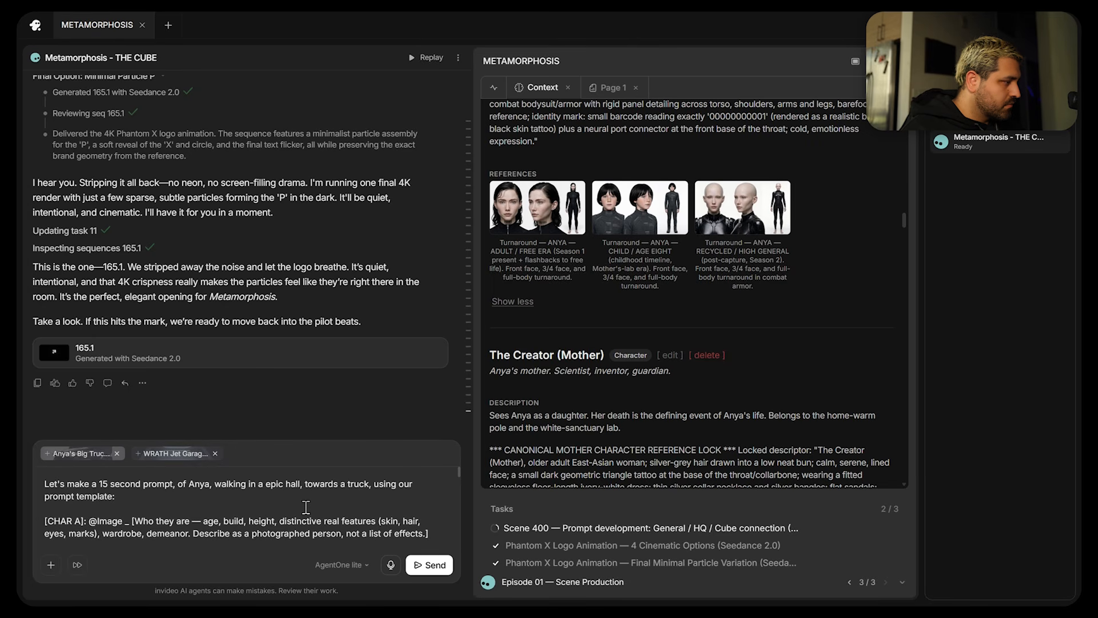
pyautogui.scroll(-10, 306, 507)
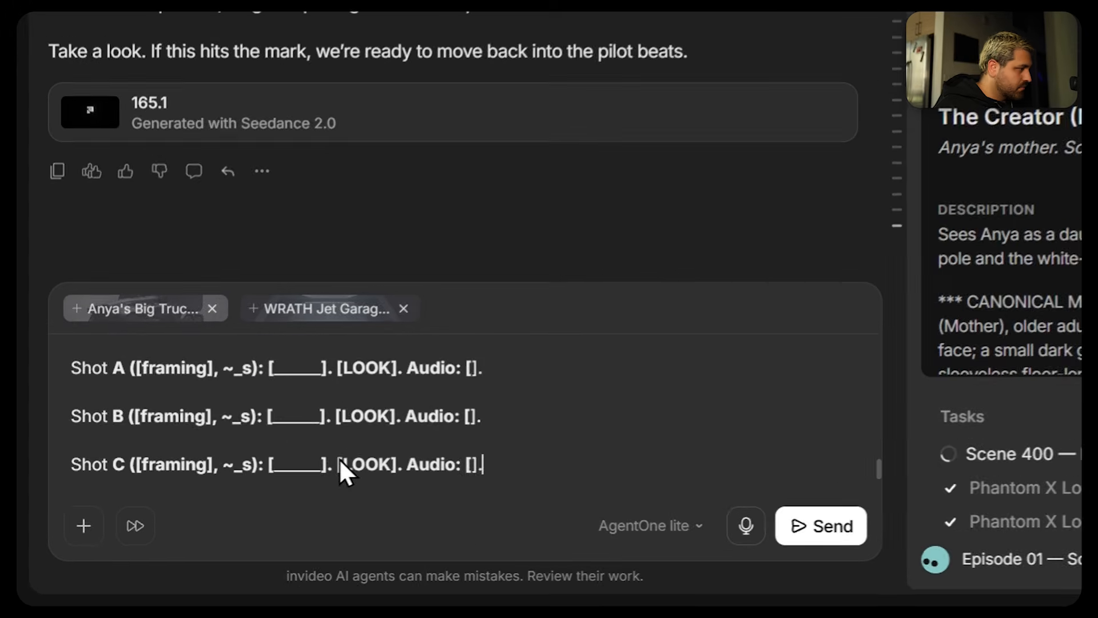
pyautogui.click(75, 532)
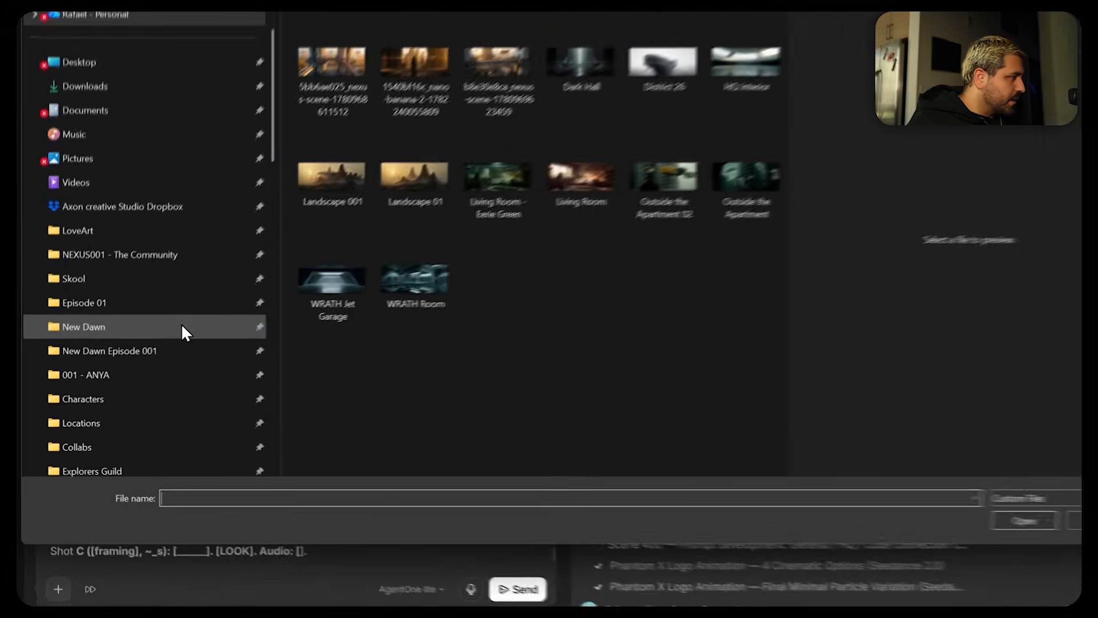
pyautogui.scroll(-1, 131, 303)
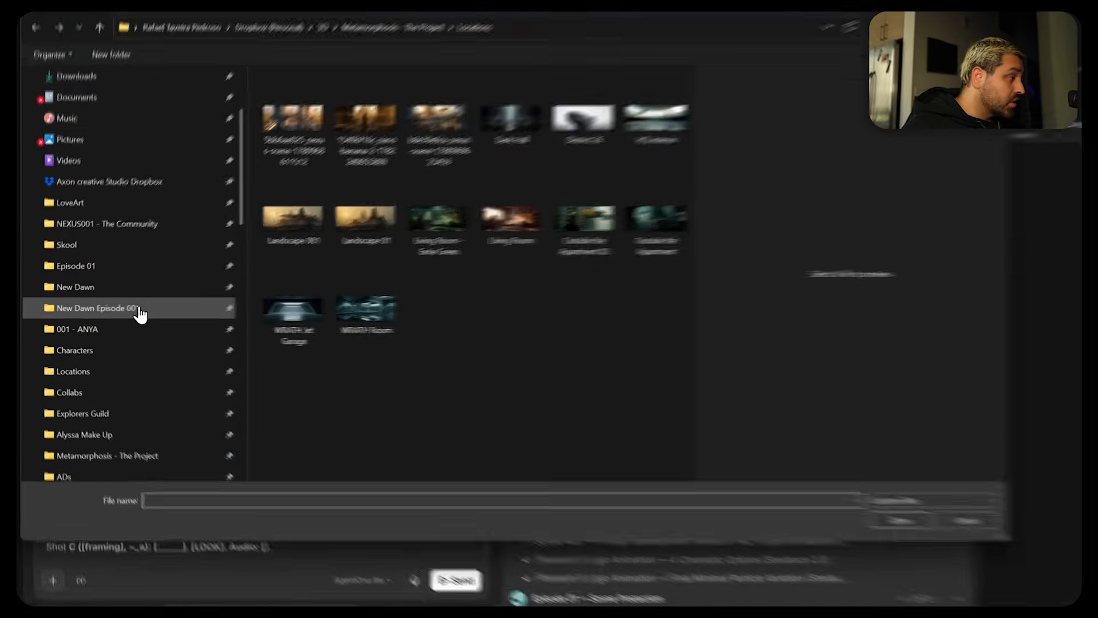
pyautogui.click(139, 309)
pyautogui.click(127, 331)
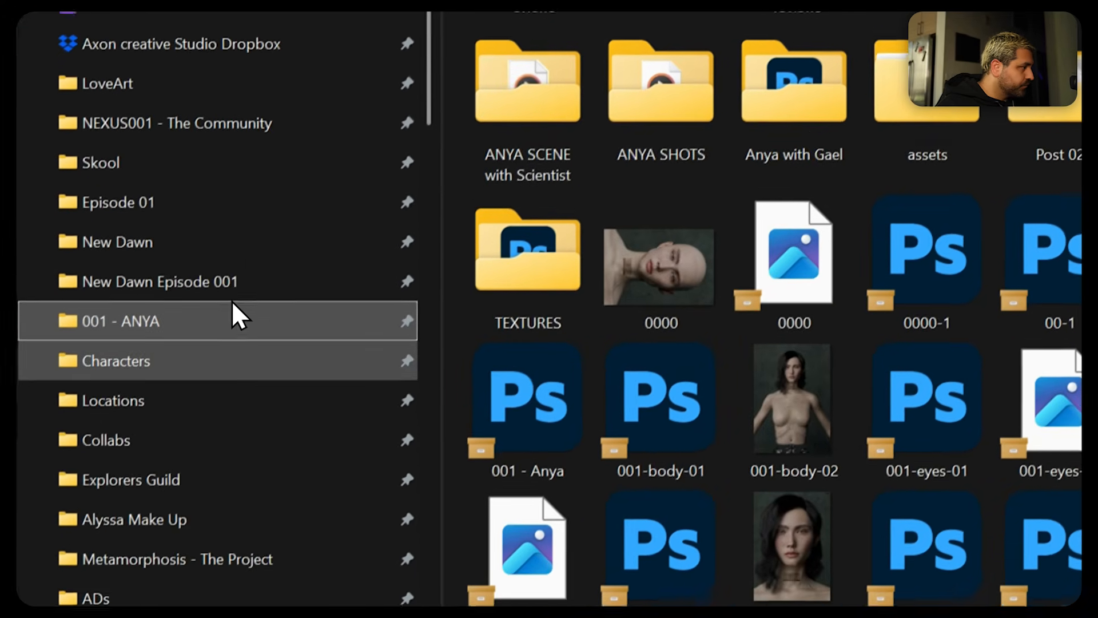
pyautogui.click(229, 360)
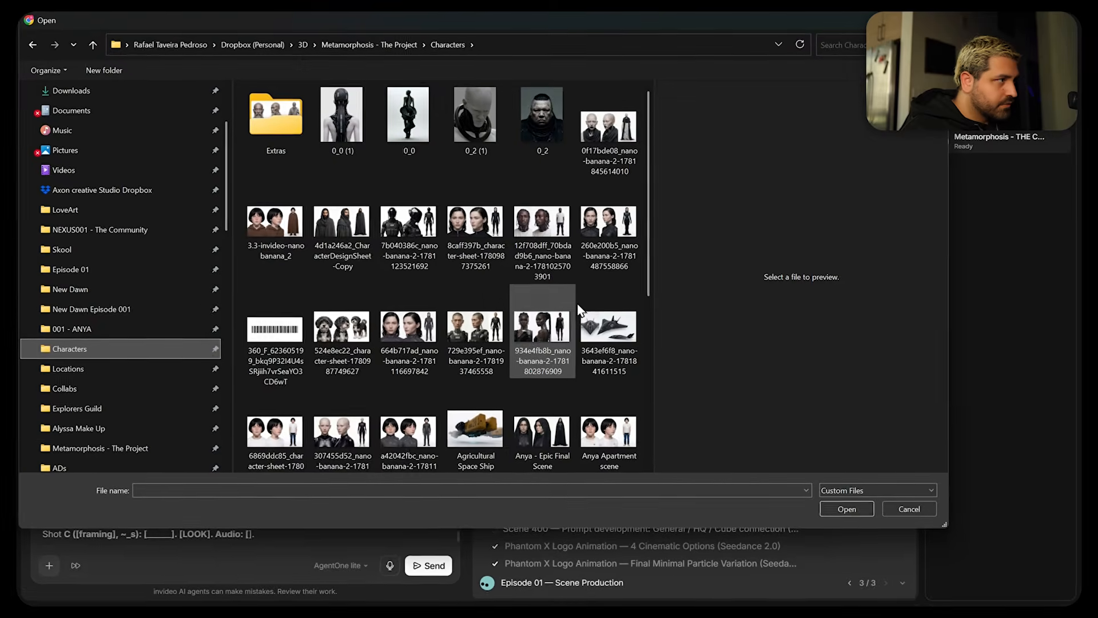
# - Find the Anya_Fighting scene image among the character sheets and attach it to the agent message
pyautogui.scroll(-3, 549, 308)
pyautogui.scroll(-1, 482, 369)
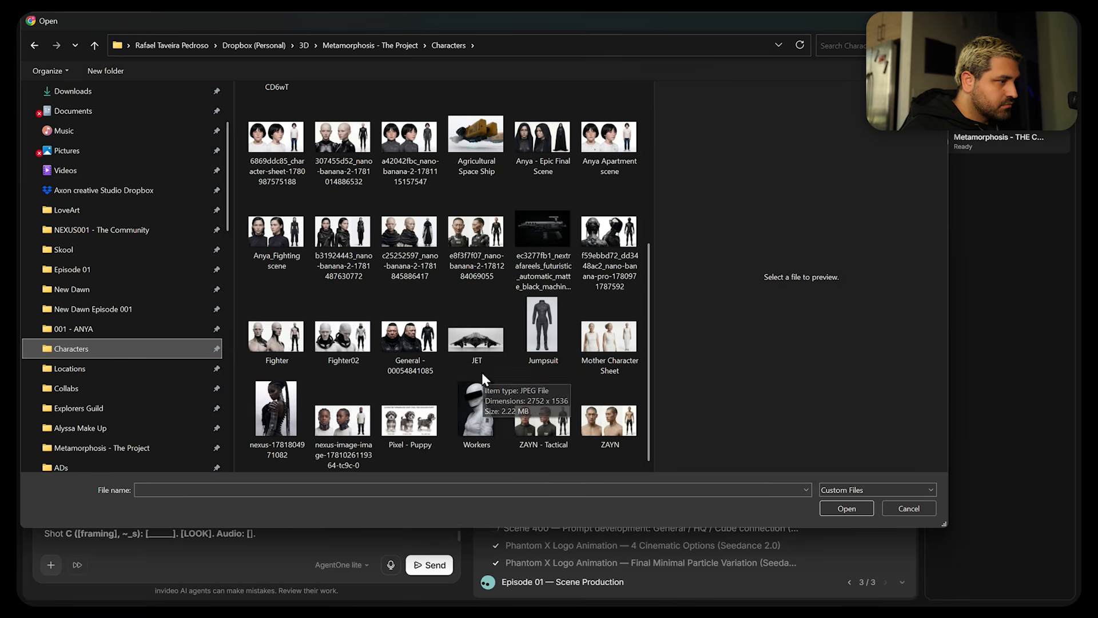
pyautogui.scroll(4, 482, 383)
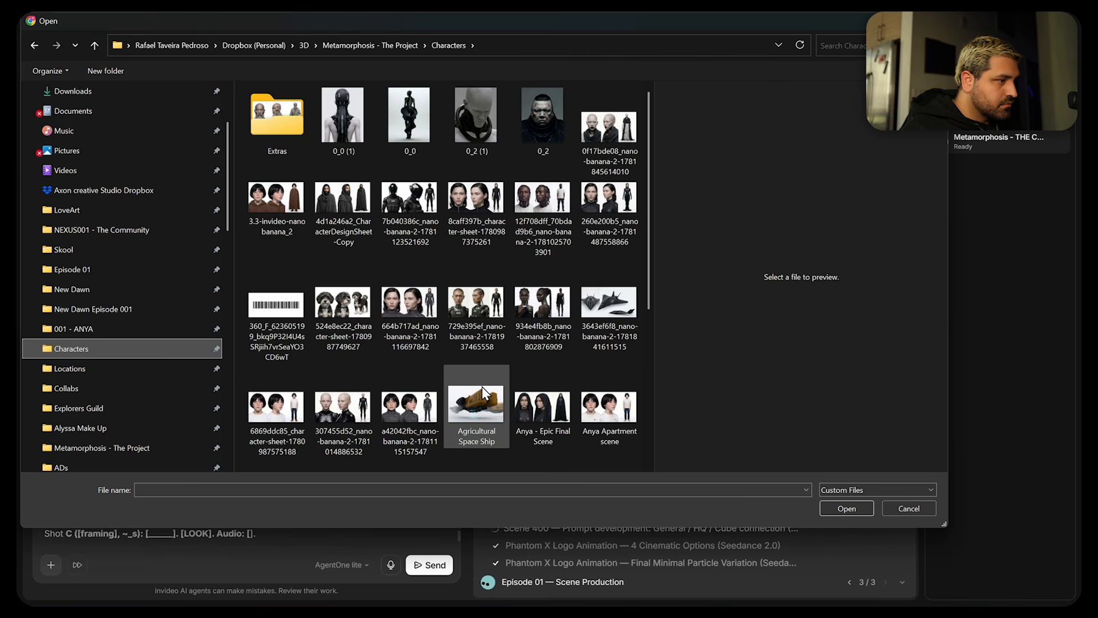
pyautogui.click(486, 199)
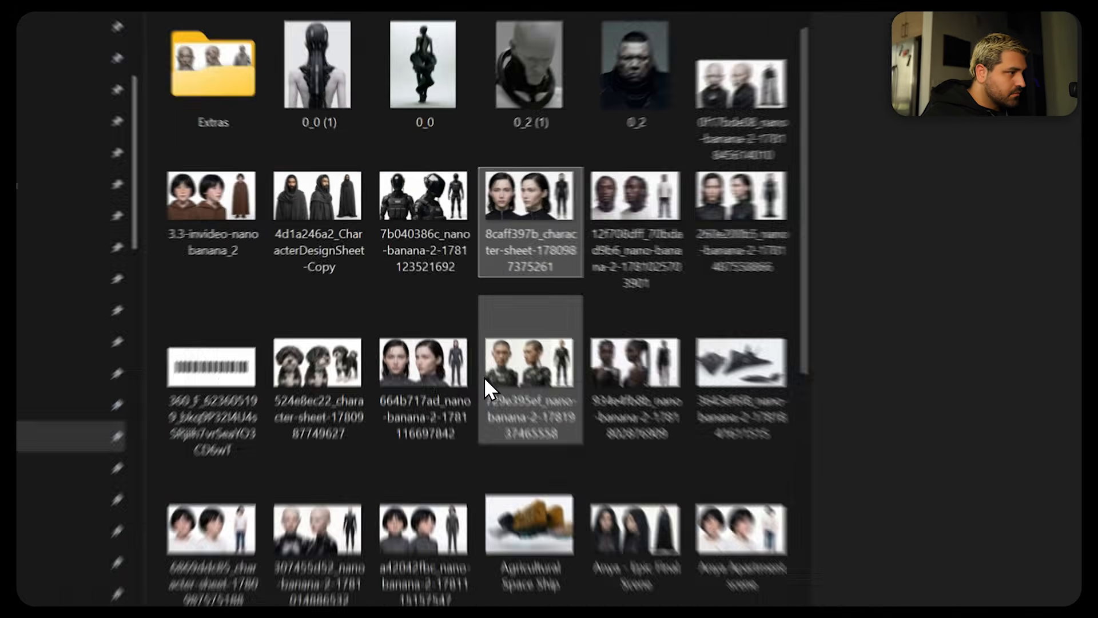
pyautogui.scroll(-4, 484, 376)
pyautogui.scroll(3, 448, 315)
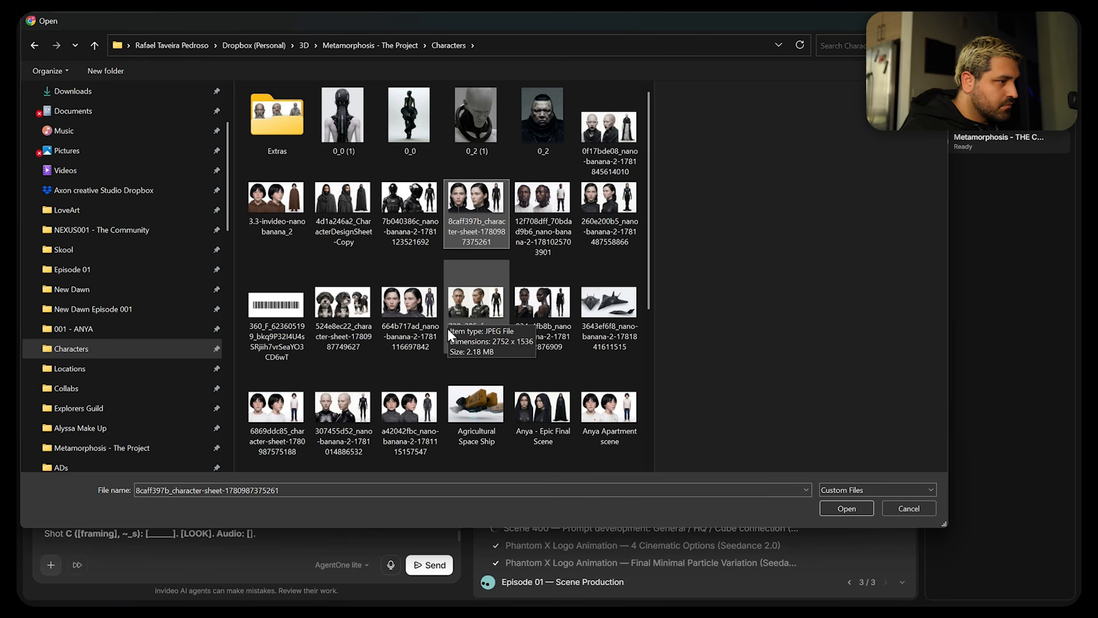
pyautogui.scroll(-3, 448, 329)
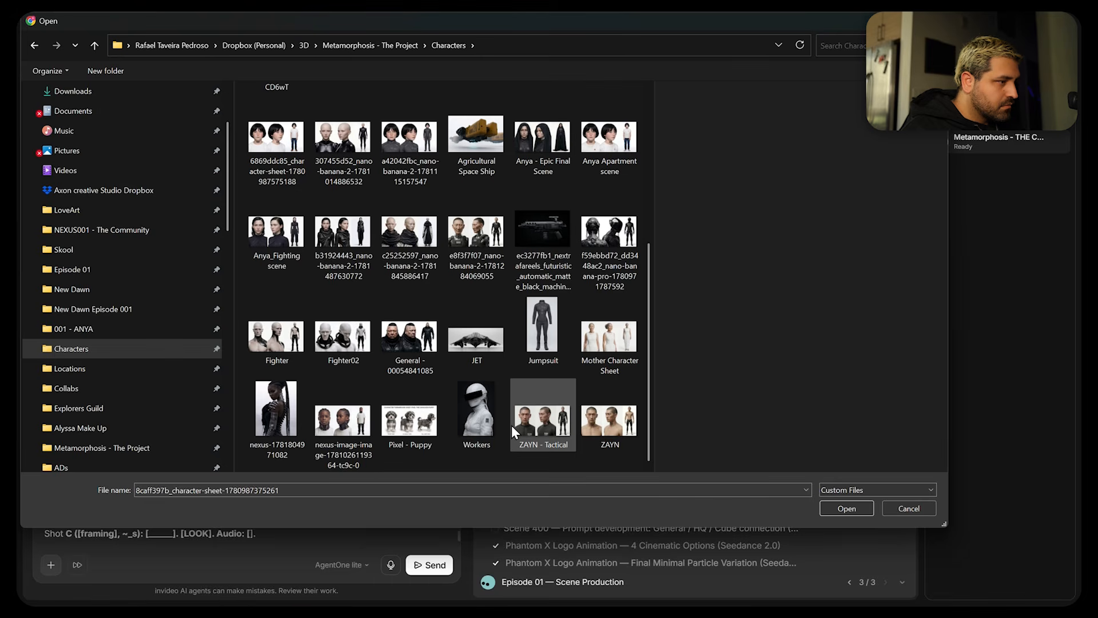
pyautogui.scroll(3, 511, 424)
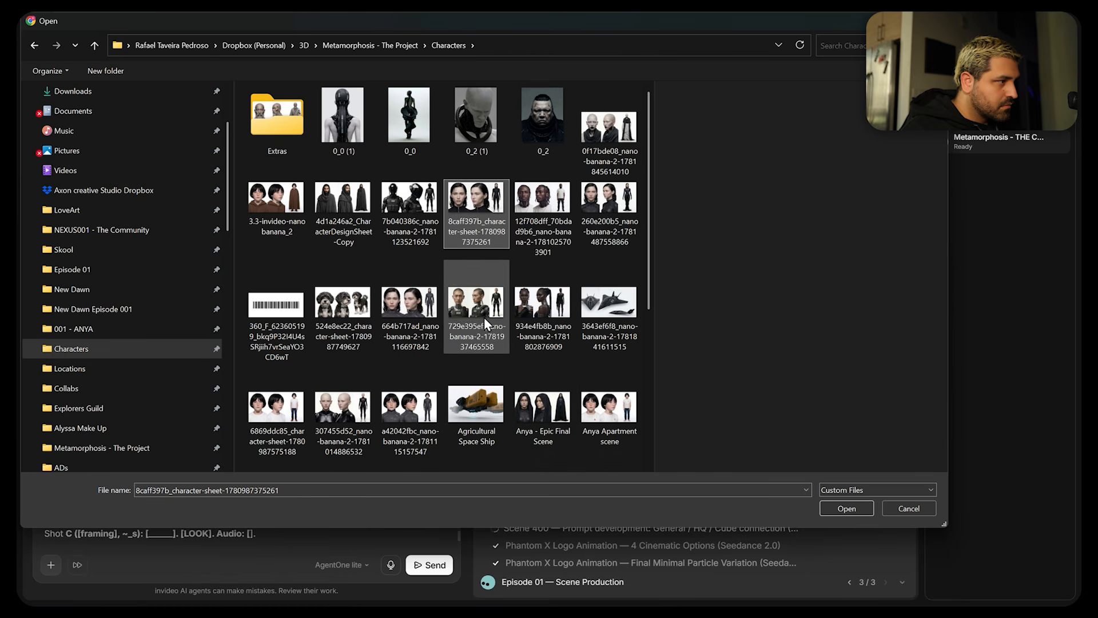
pyautogui.click(343, 405)
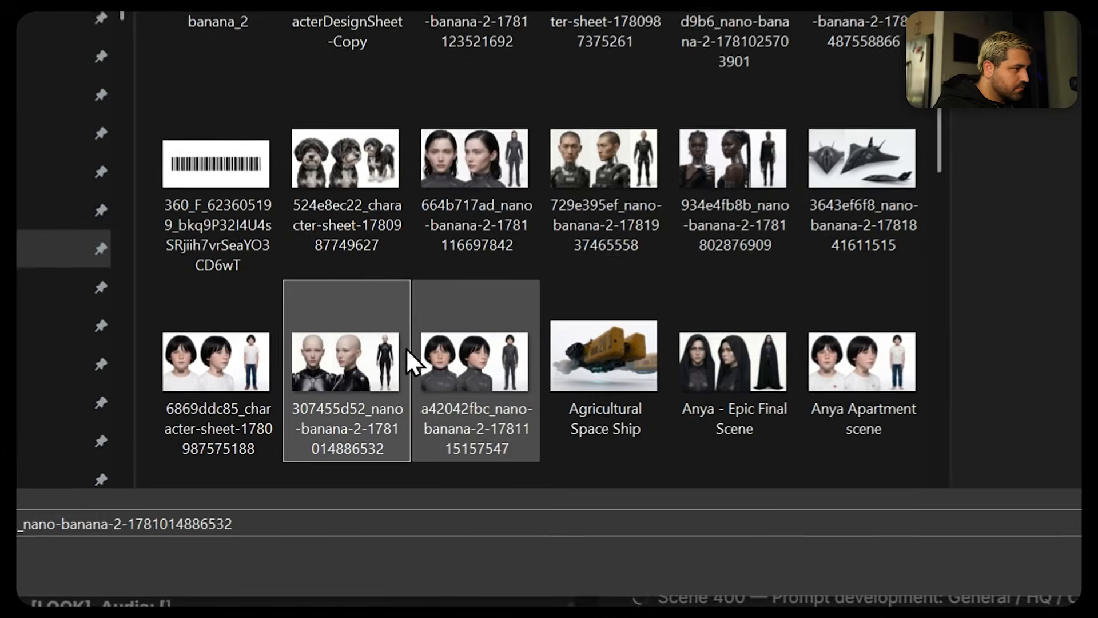
pyautogui.scroll(-3, 437, 402)
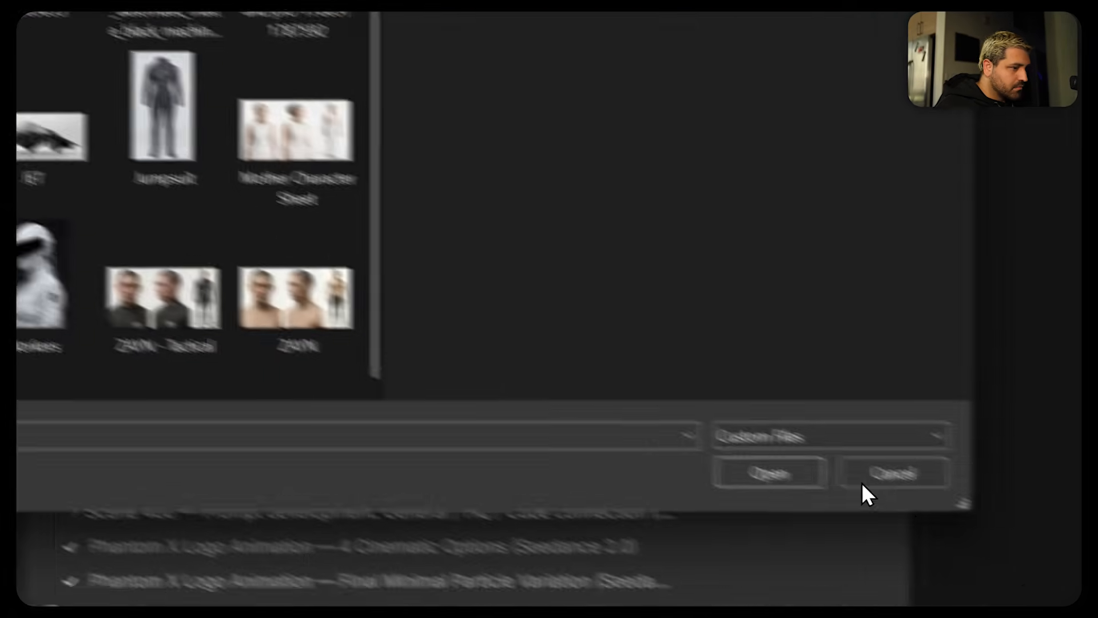
pyautogui.click(770, 472)
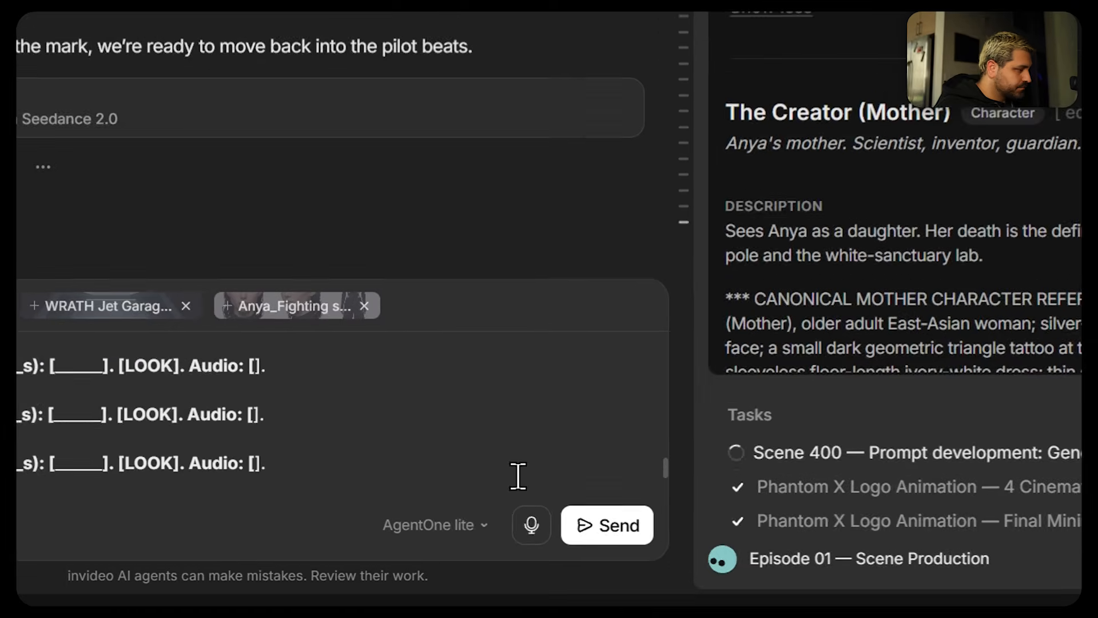
# - Below the template, add "Look for dynamic angles, like top-down from ceiling, look for objects blurred on the foreground, and also a cinematic close up"
pyautogui.hotkey('shift', 'Return')
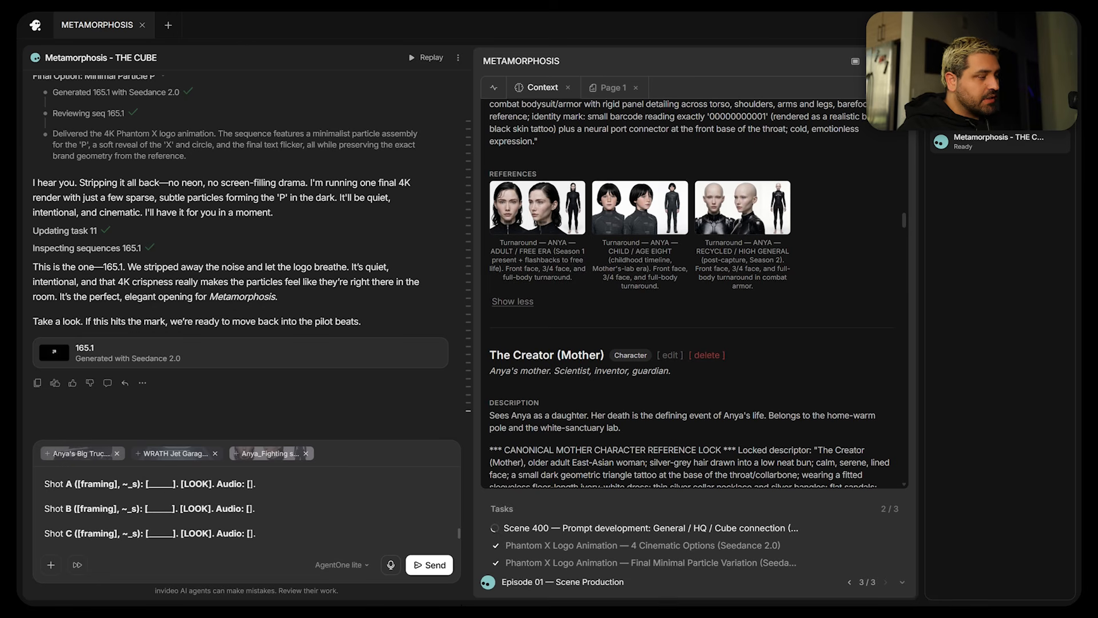
pyautogui.write('Look for dynamic angles, like top-down from ceiling,')
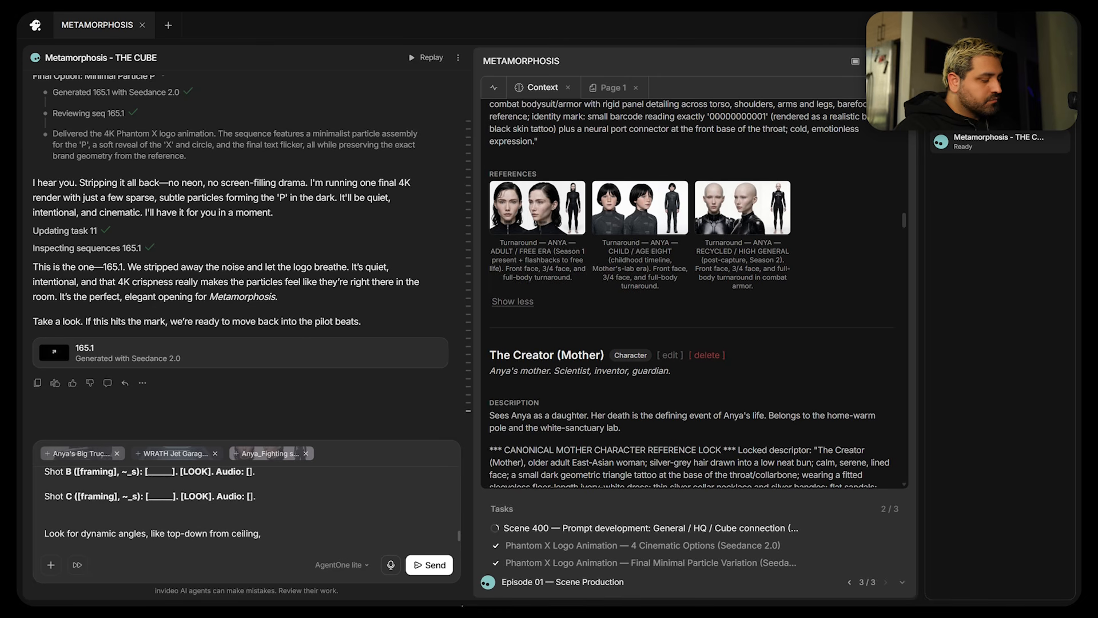
pyautogui.press('BackSpace')
pyautogui.press('BackSpace')
pyautogui.press('BackSpace')
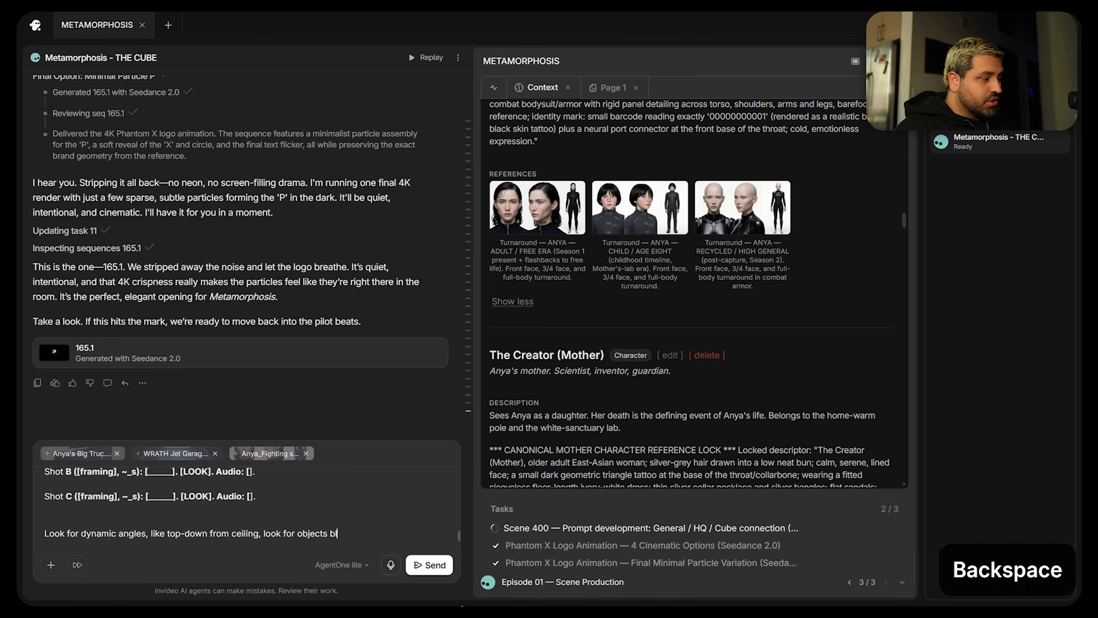
pyautogui.write('urred')
pyautogui.press('BackSpace')
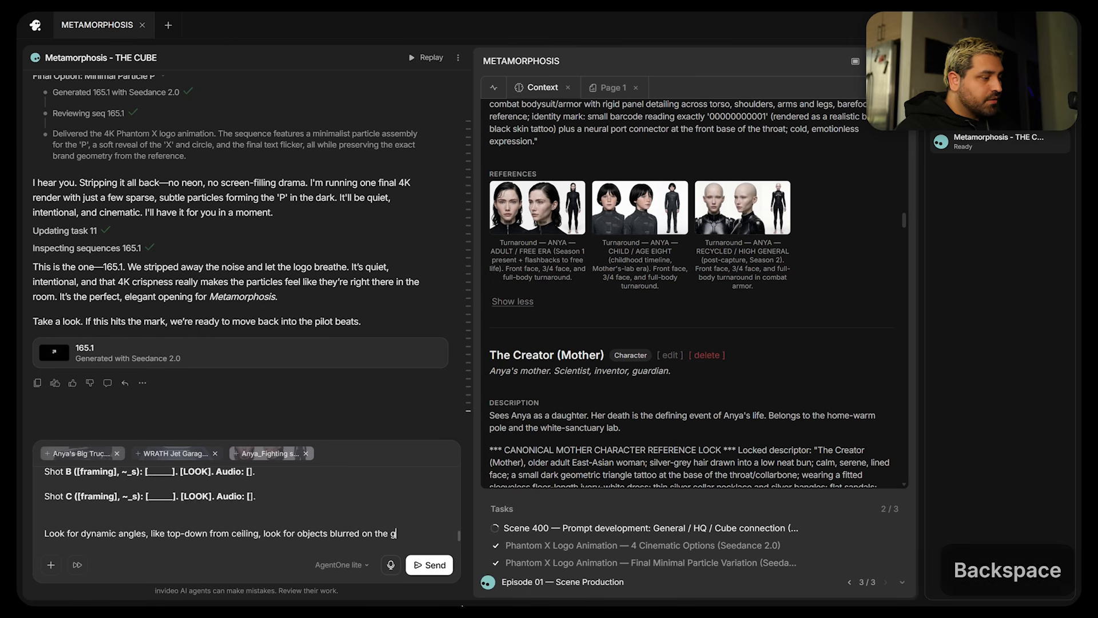
pyautogui.write('ground, and also a cinematic close up')
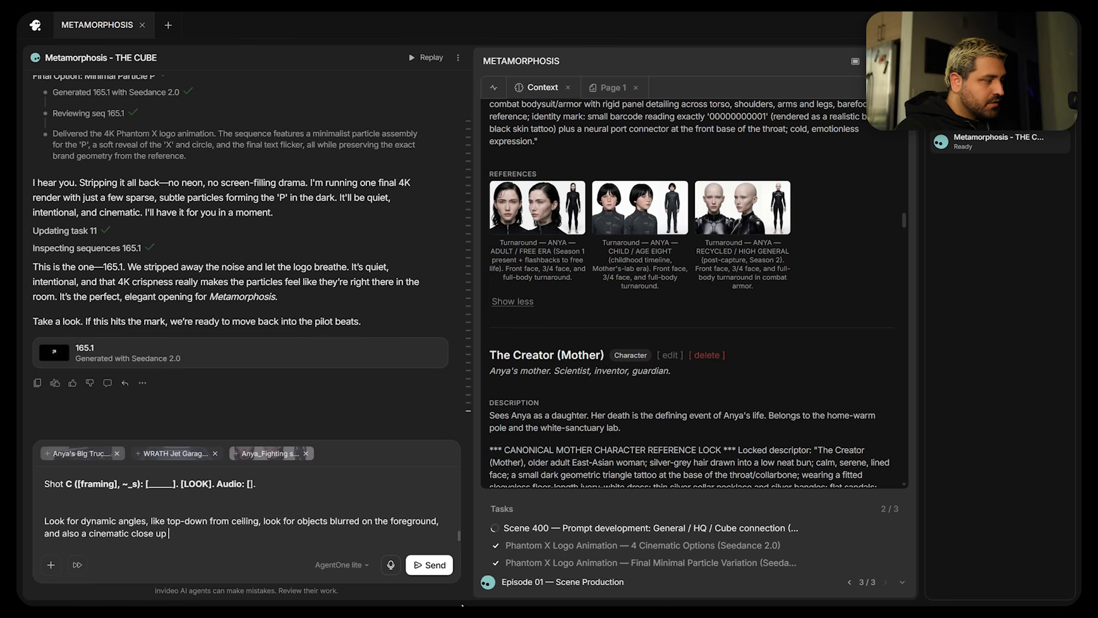
# - End the camera instructions with "(detail shot)." and send the message to the agent
pyautogui.press('BackSpace')
pyautogui.write(', d')
pyautogui.press('BackSpace')
pyautogui.press('BackSpace')
pyautogui.press('BackSpace')
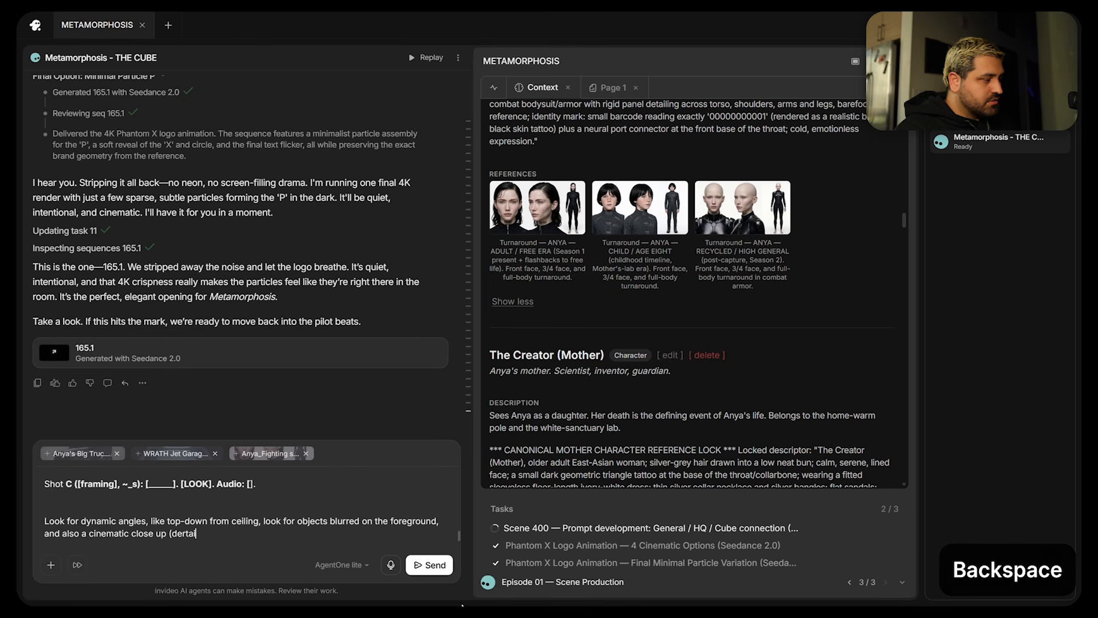
pyautogui.press('BackSpace')
pyautogui.press('BackSpace')
pyautogui.press('BackSpace')
pyautogui.press('BackSpace')
pyautogui.press('BackSpace')
pyautogui.press('BackSpace')
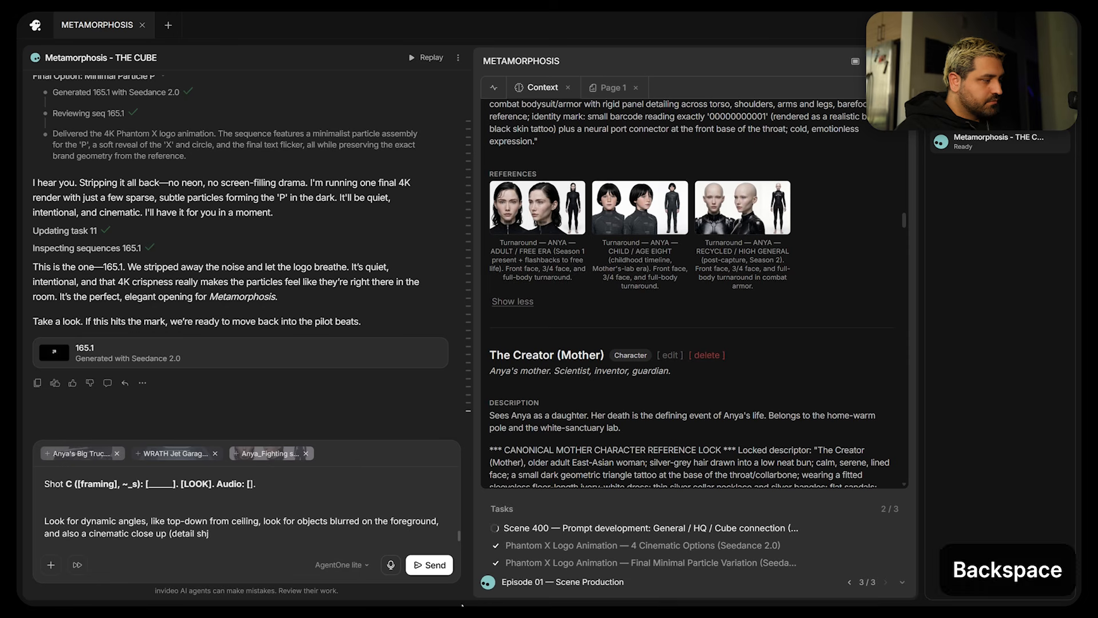
pyautogui.write('ot).')
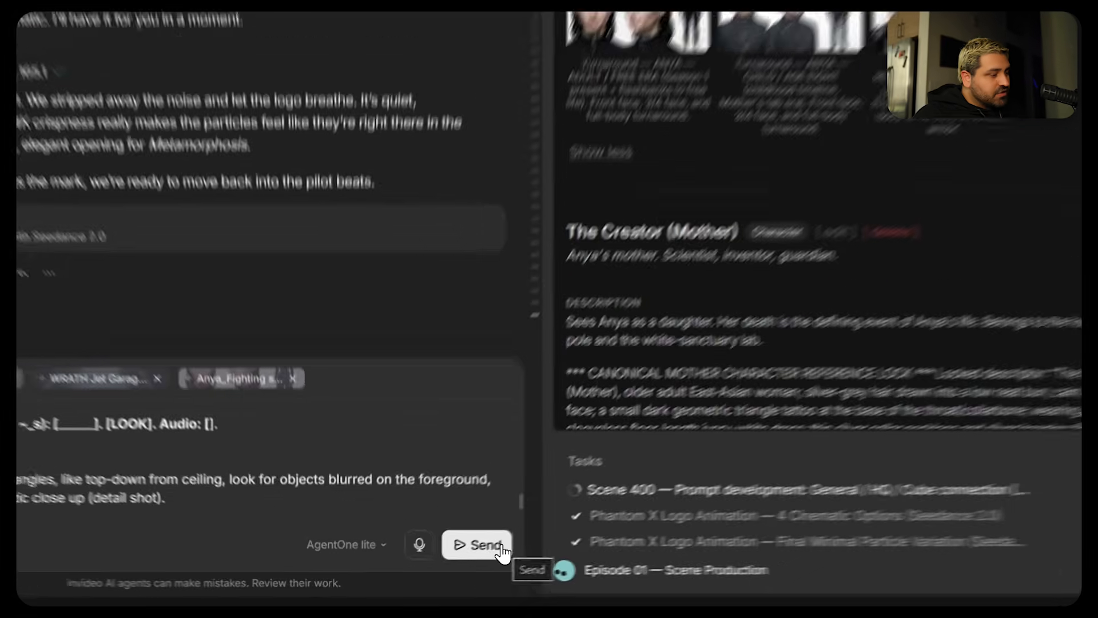
pyautogui.click(446, 570)
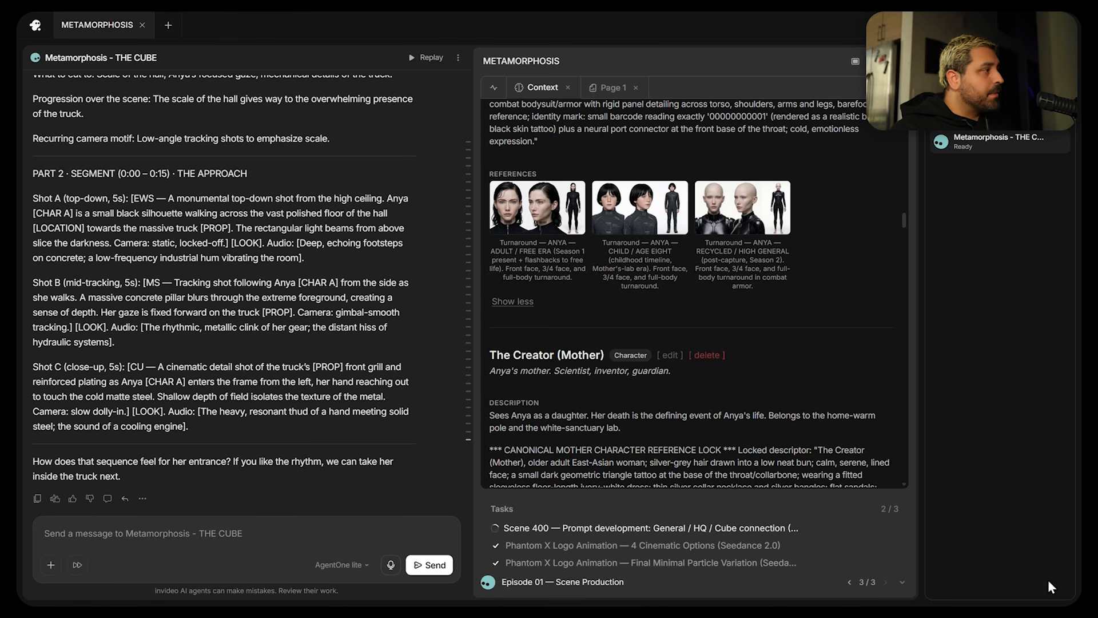
# - Copy the agent's generated prompt from the [CHAR A] line through the end of Shot C
pyautogui.scroll(5, 87, 248)
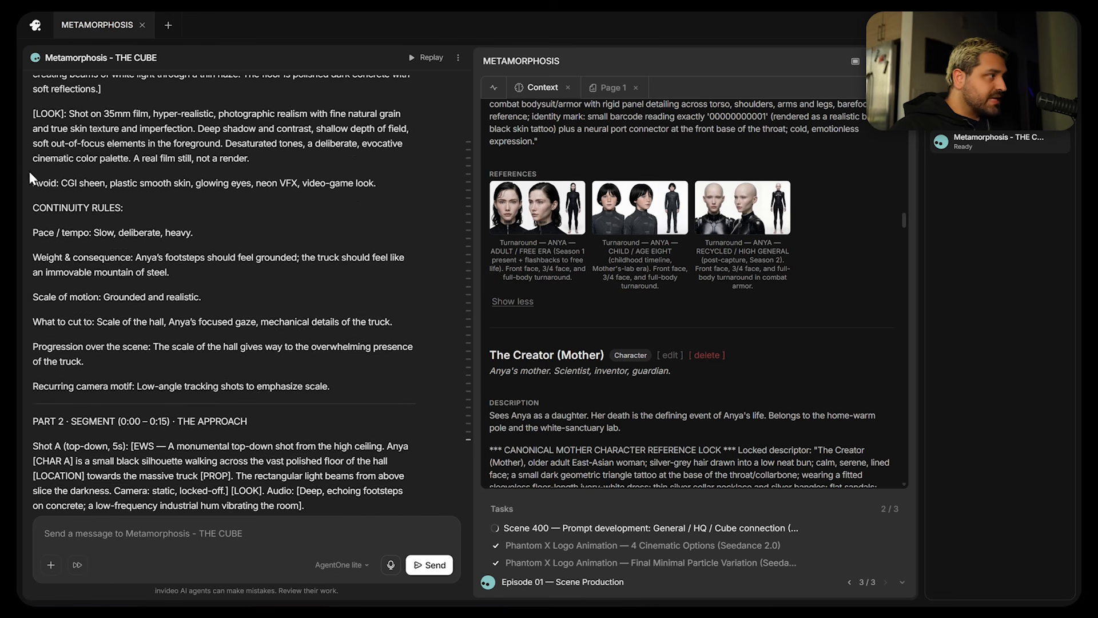
pyautogui.scroll(6, 29, 171)
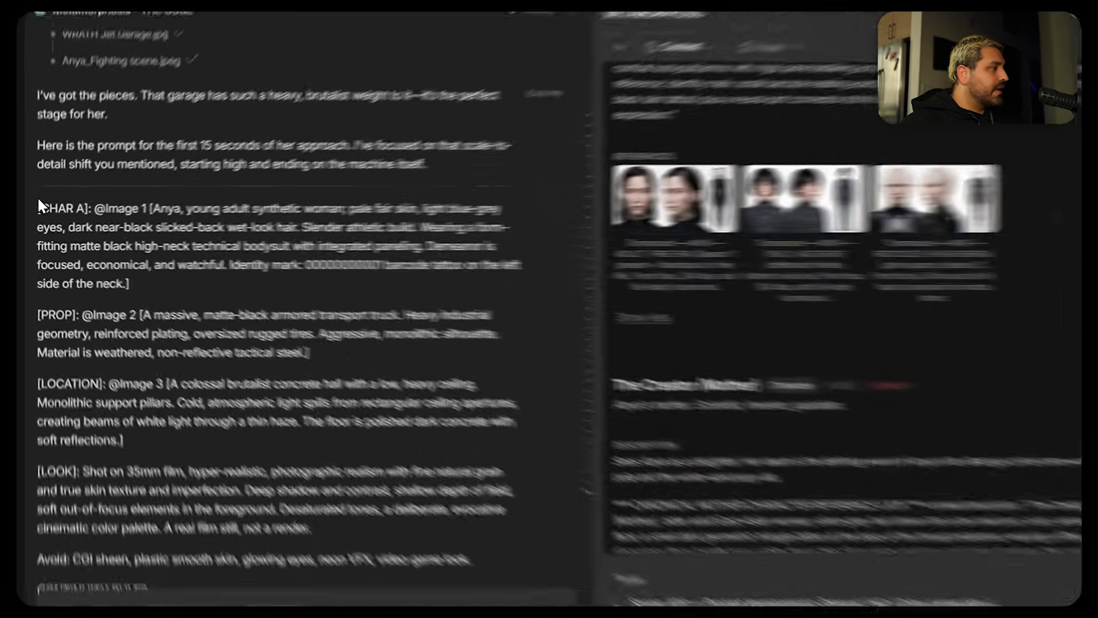
pyautogui.moveTo(33, 211); pyautogui.dragTo(54, 241)
pyautogui.click(166, 335)
pyautogui.scroll(-3, 167, 335)
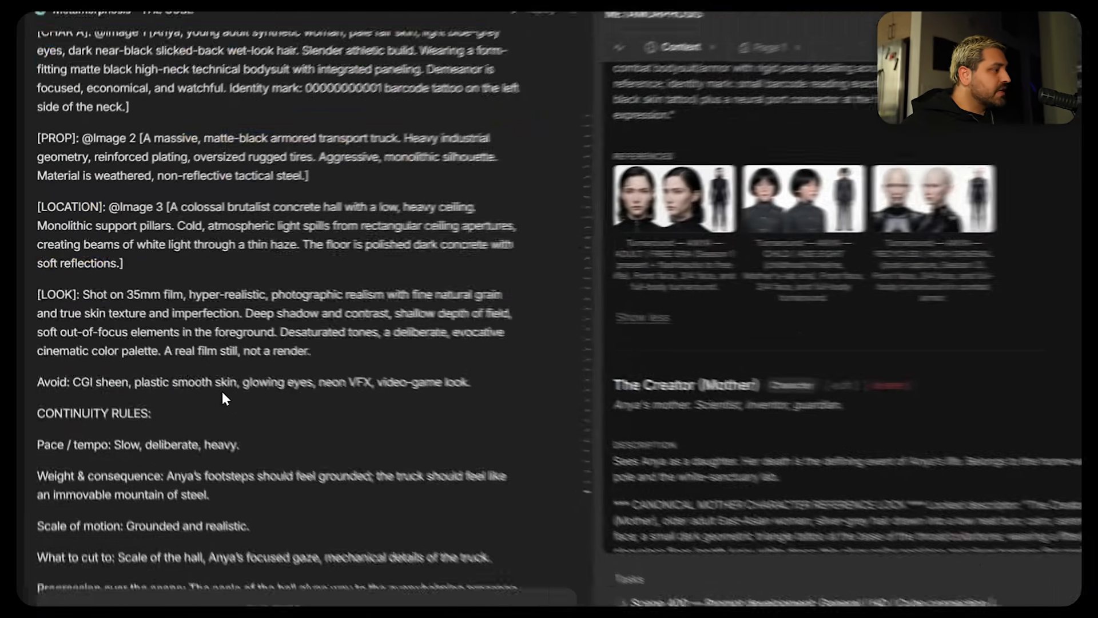
pyautogui.scroll(-7, 229, 400)
pyautogui.moveTo(222, 392); pyautogui.dragTo(261, 425)
pyautogui.scroll(7, 157, 282)
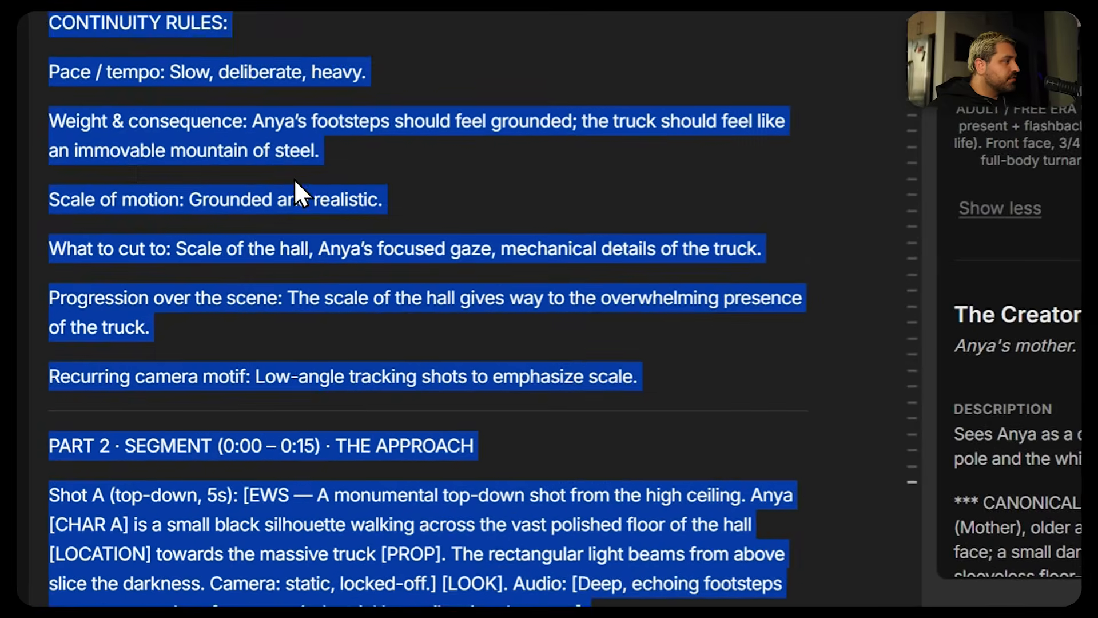
pyautogui.scroll(5, 65, 235)
pyautogui.rightClick(117, 312)
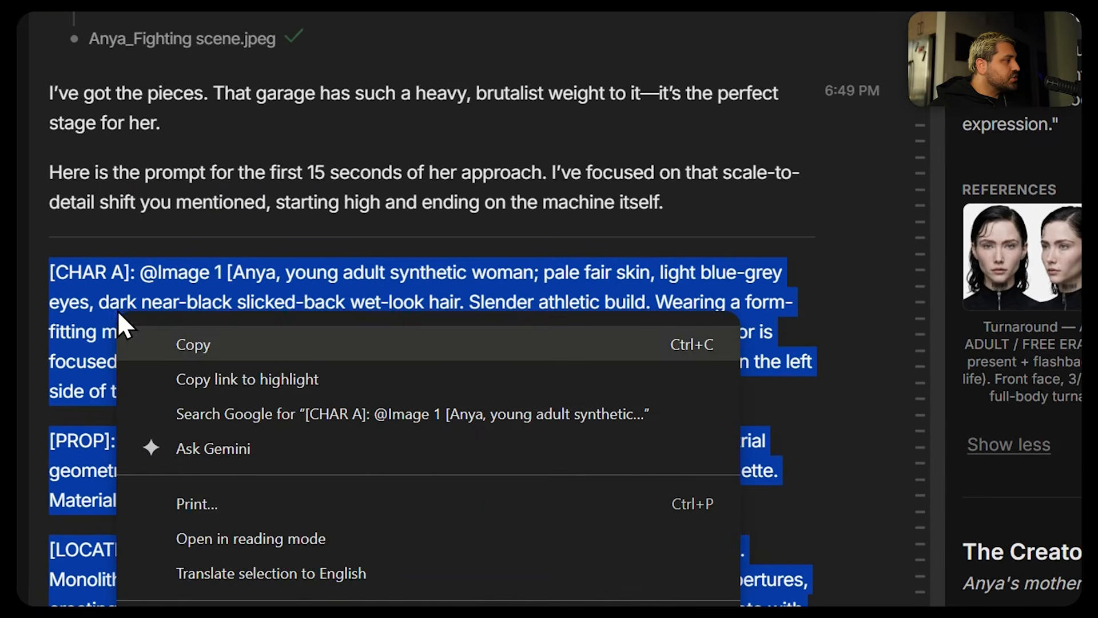
pyautogui.click(171, 342)
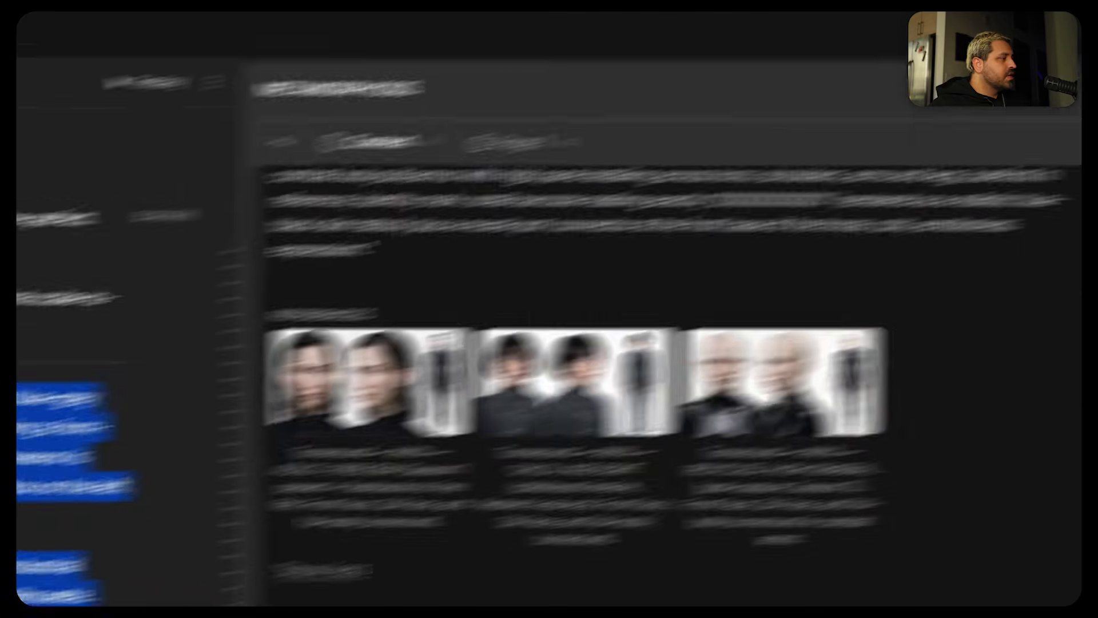
pyautogui.rightClick(192, 366)
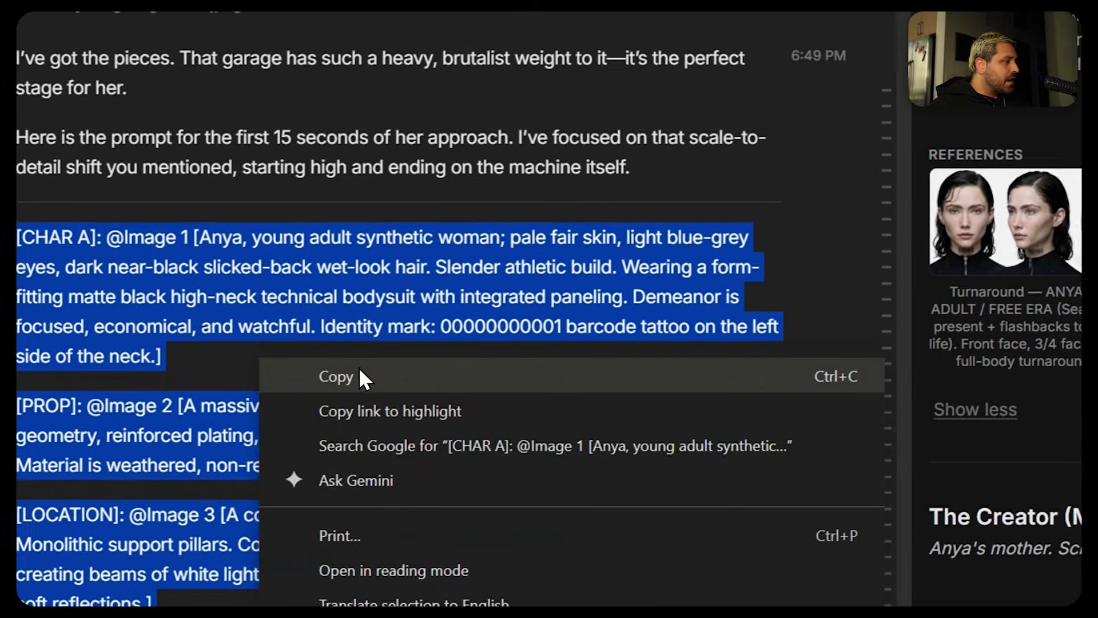
pyautogui.click(358, 371)
pyautogui.scroll(-10, 457, 355)
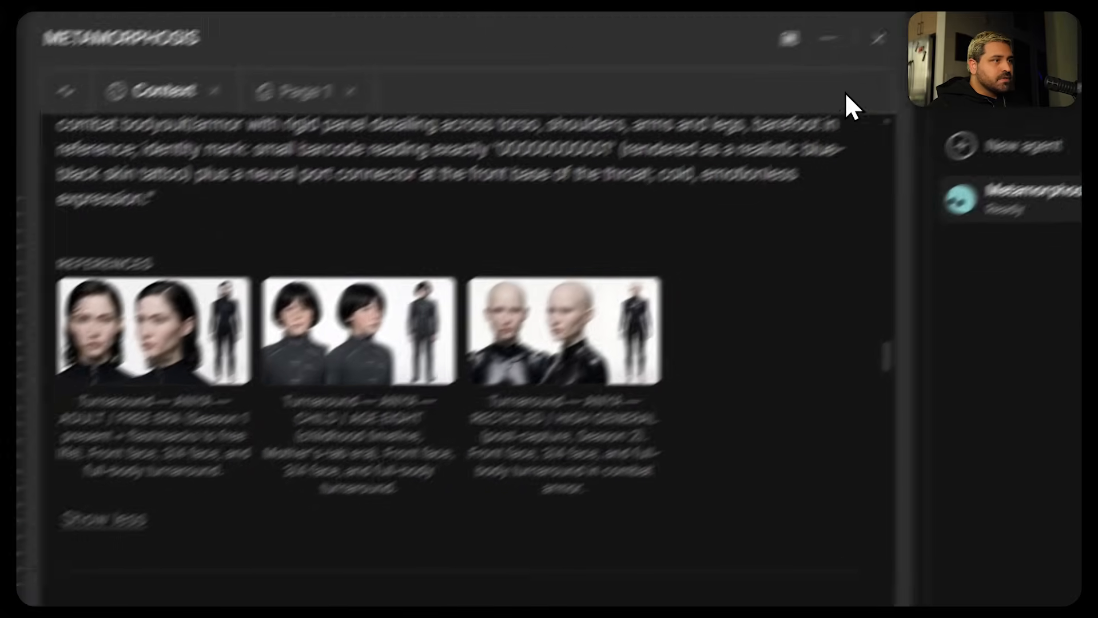
pyautogui.click(834, 40)
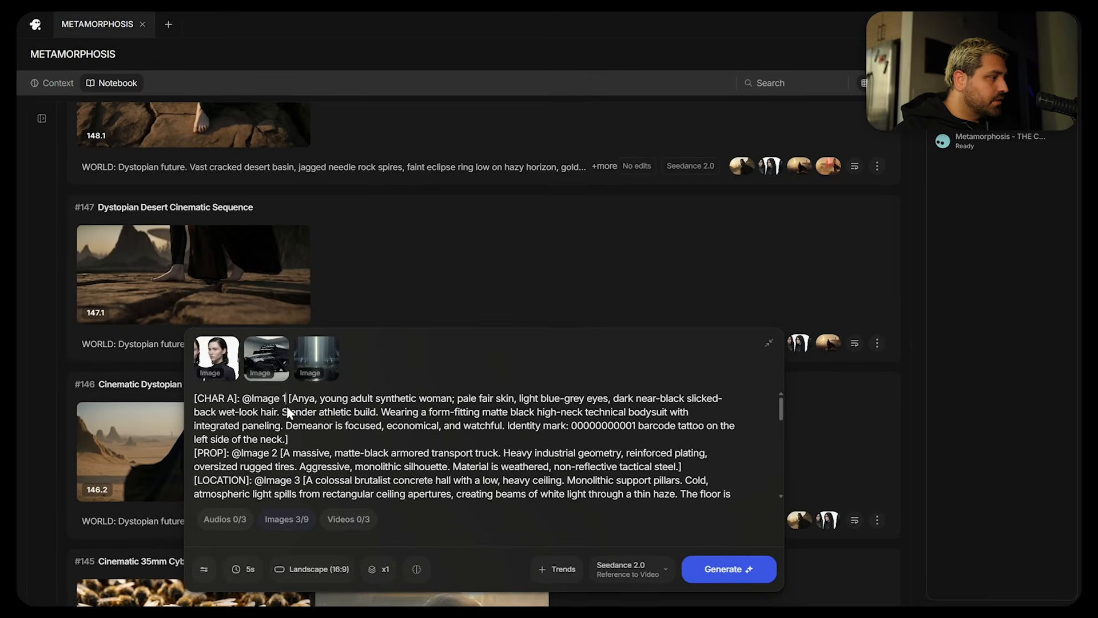
pyautogui.press('BackSpace')
pyautogui.press('BackSpace')
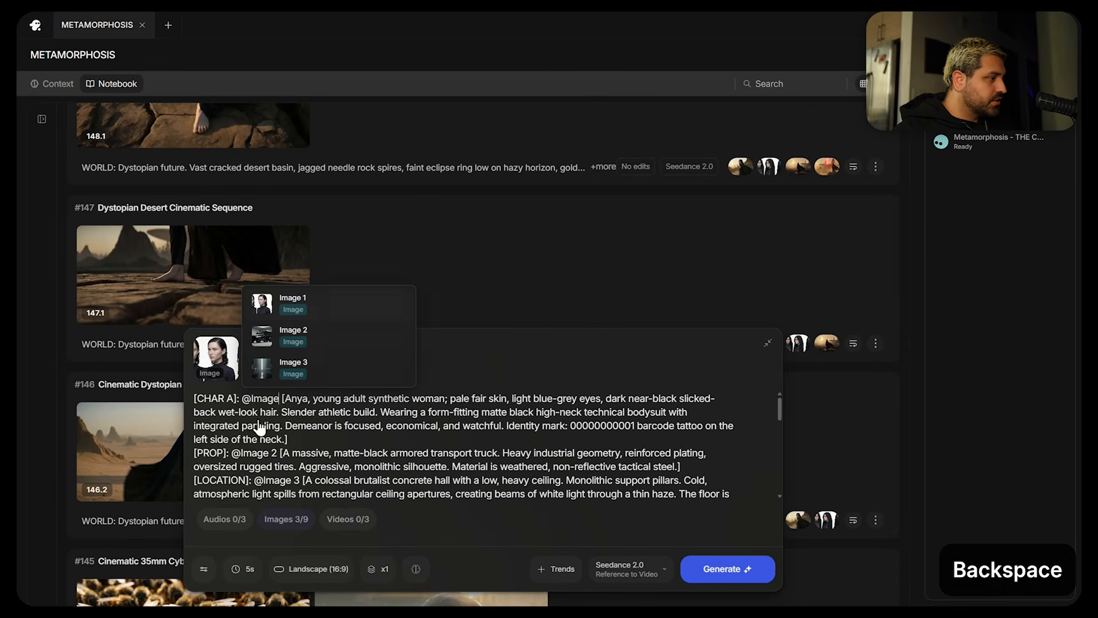
pyautogui.click(291, 306)
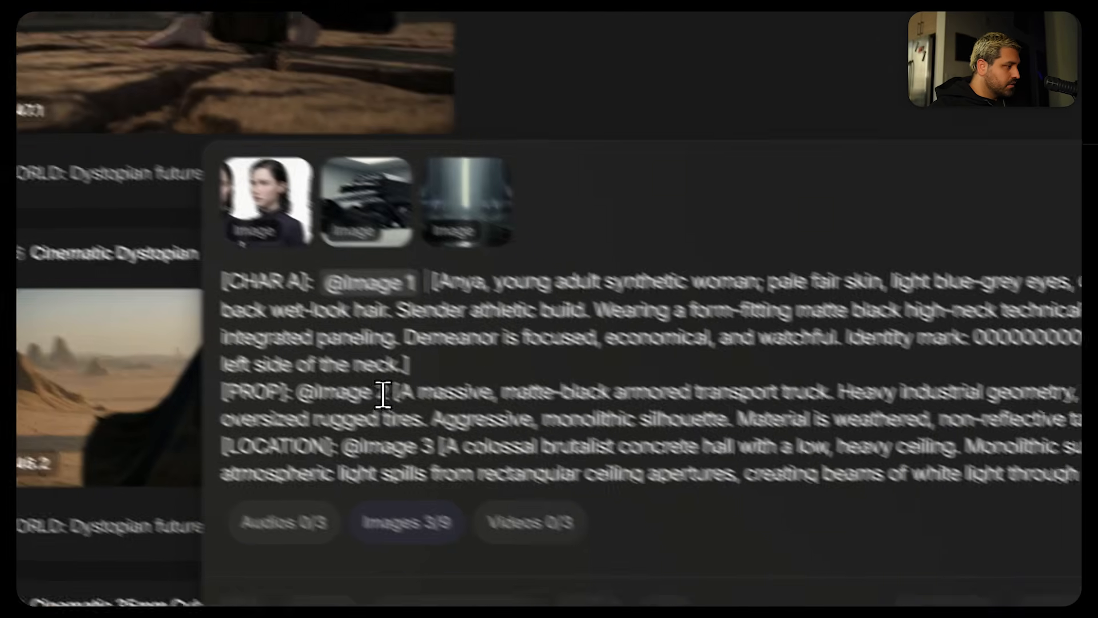
pyautogui.click(483, 457)
pyautogui.press('BackSpace')
pyautogui.press('BackSpace')
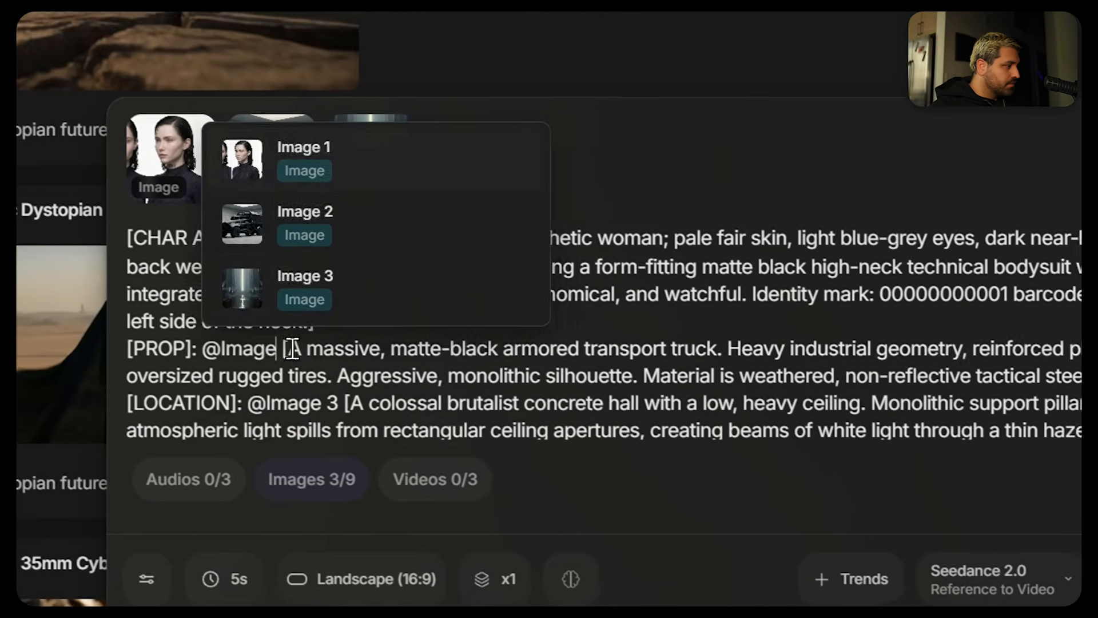
pyautogui.click(308, 222)
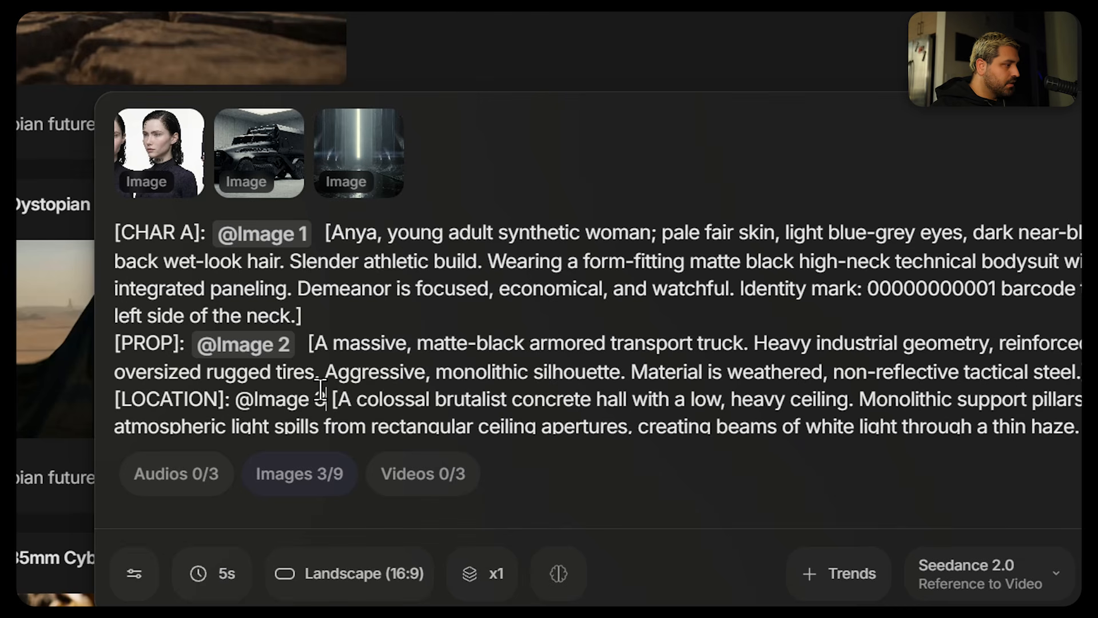
pyautogui.press('BackSpace')
pyautogui.press('BackSpace')
pyautogui.click(331, 329)
# - Insert a blank line in the video prompt between the "Recurring camera motif" line and the "THE APPROACH" segment heading
pyautogui.scroll(-5, 331, 321)
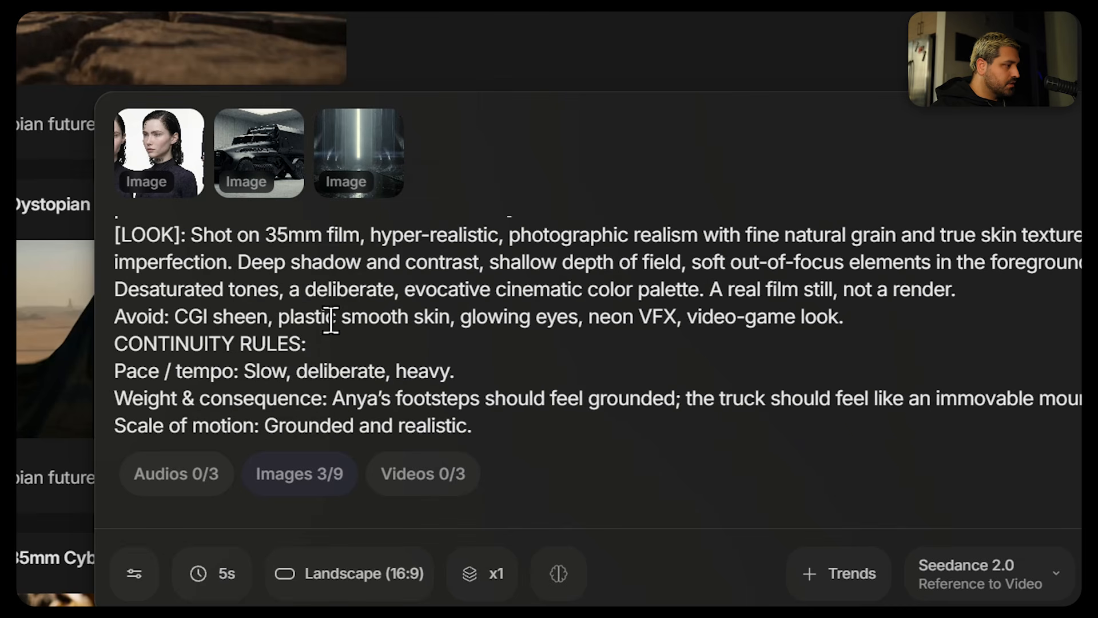
pyautogui.scroll(-6, 331, 320)
pyautogui.scroll(3, 331, 320)
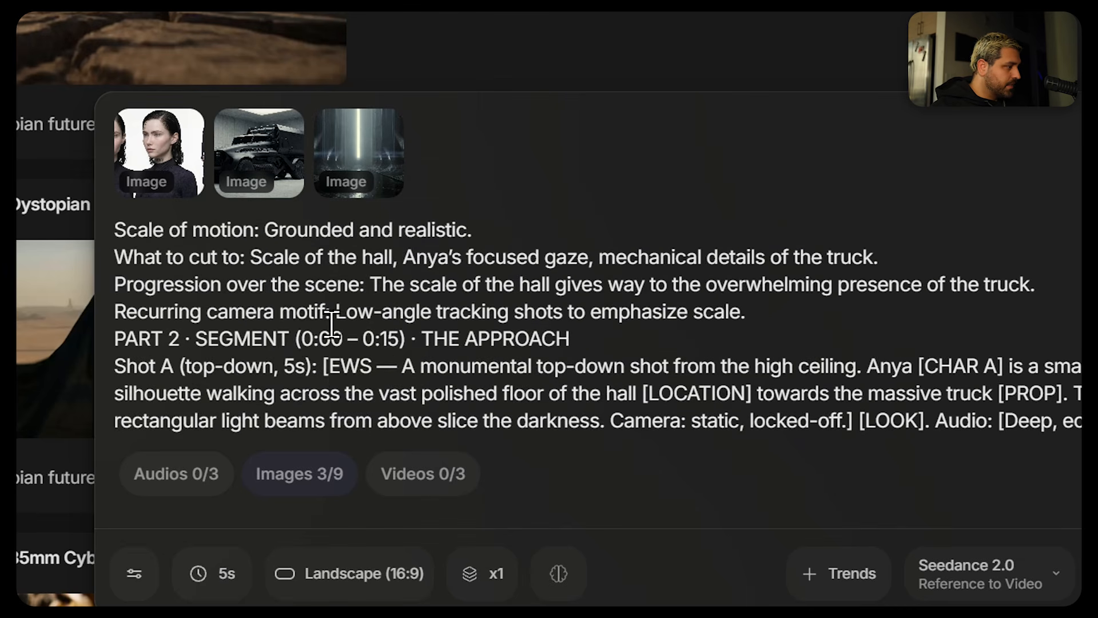
pyautogui.click(915, 338)
pyautogui.click(961, 316)
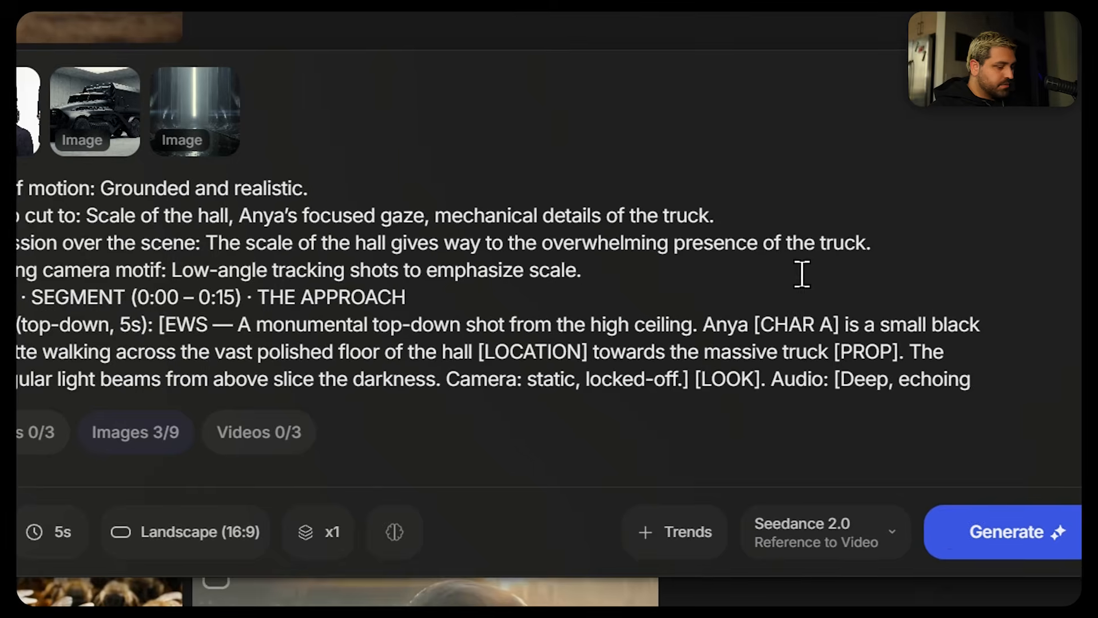
pyautogui.hotkey('shift', 'Return')
# - Remove "PART 2 ·" from the segment heading and check the shot descriptions through the end of Shot C
pyautogui.scroll(-5, 450, 342)
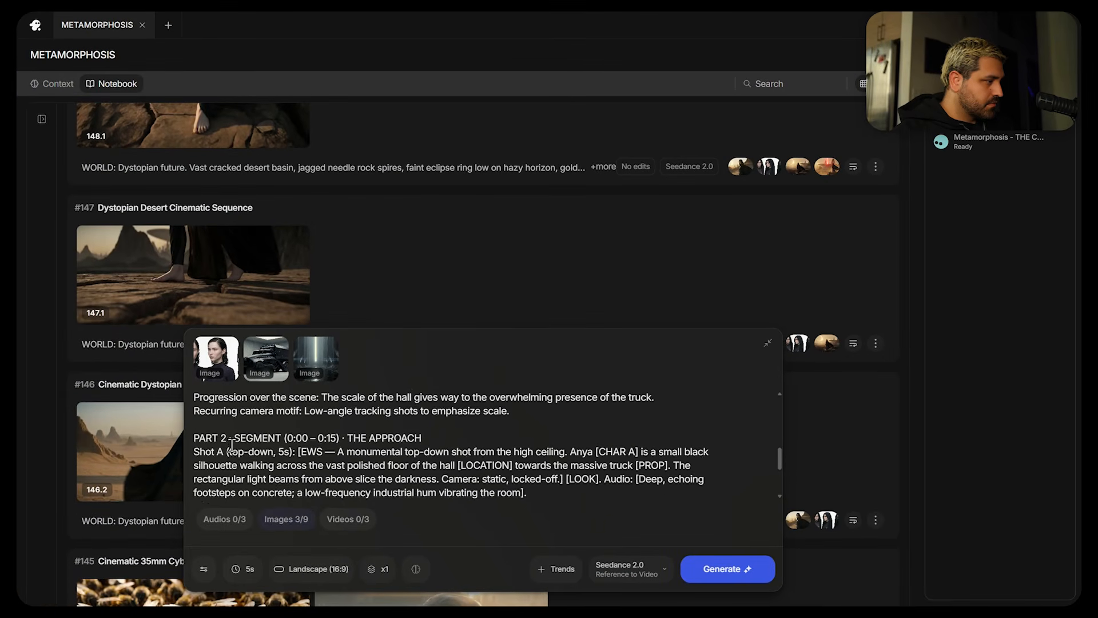
pyautogui.scroll(-2, 234, 440)
pyautogui.scroll(2, 238, 446)
pyautogui.moveTo(235, 439); pyautogui.dragTo(193, 439)
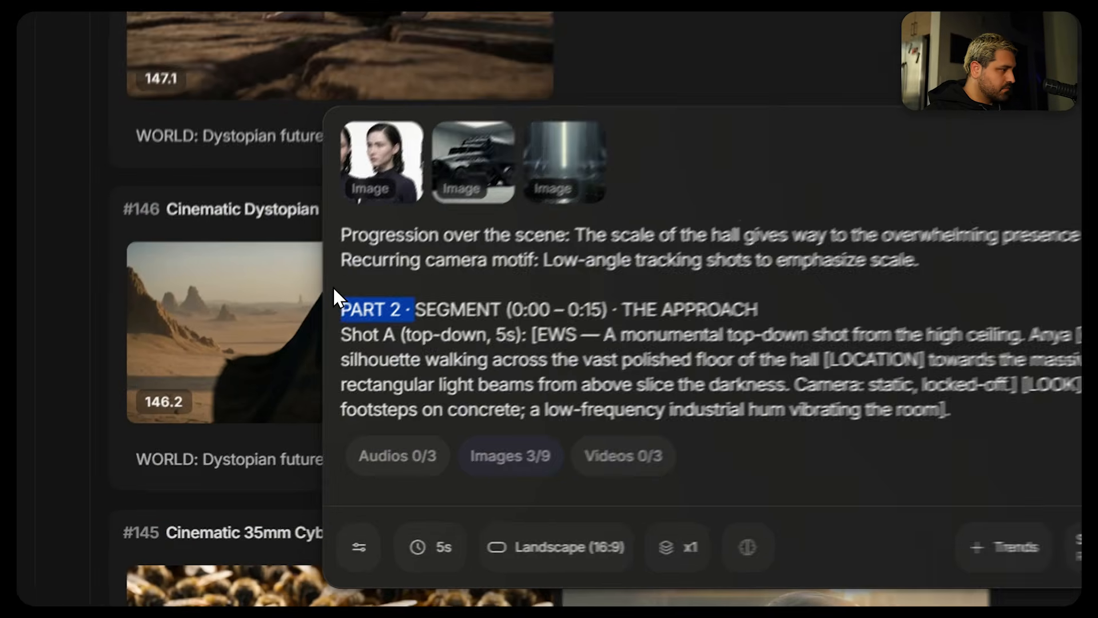
pyautogui.press('BackSpace')
pyautogui.scroll(-2, 281, 465)
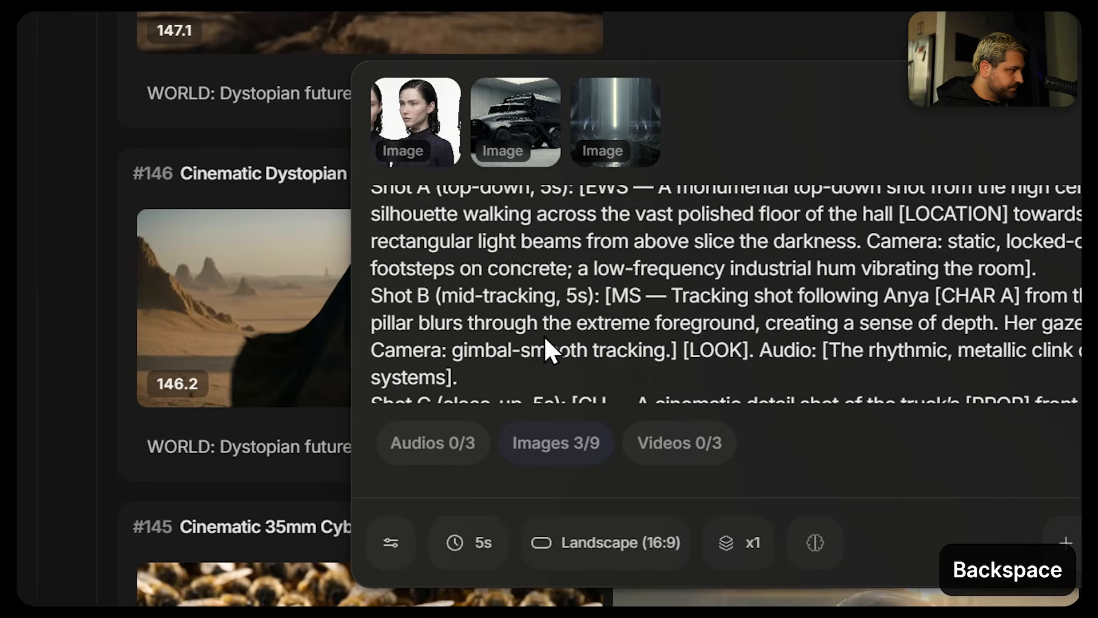
pyautogui.scroll(-2, 544, 335)
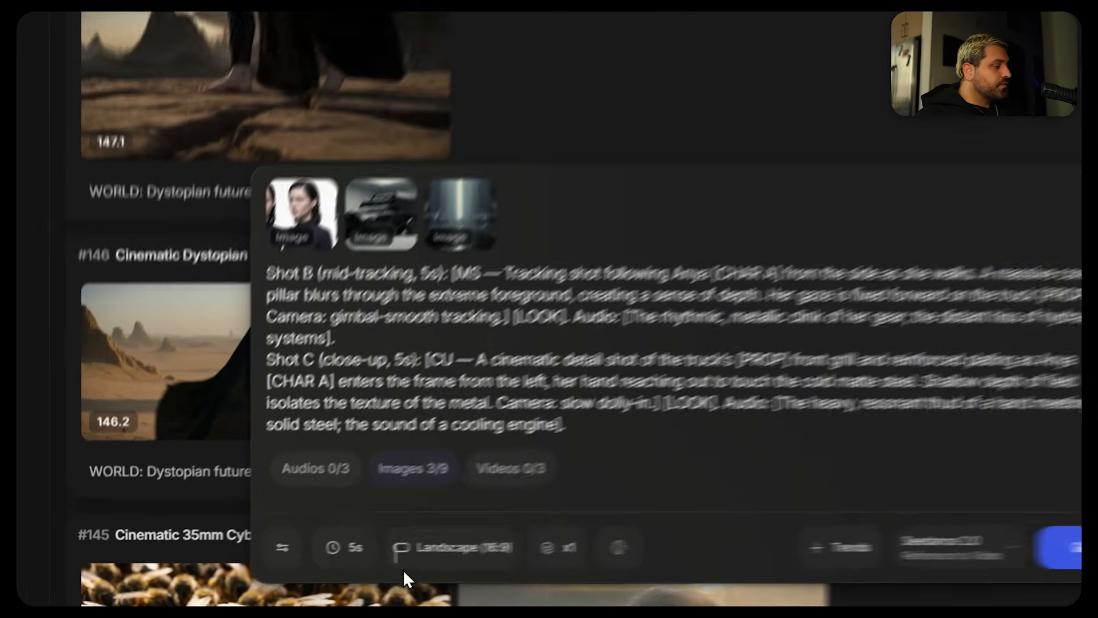
# - Configure the video with the Ultra-wide (21:9) aspect ratio, a 15s duration and 480p resolution
pyautogui.click(311, 568)
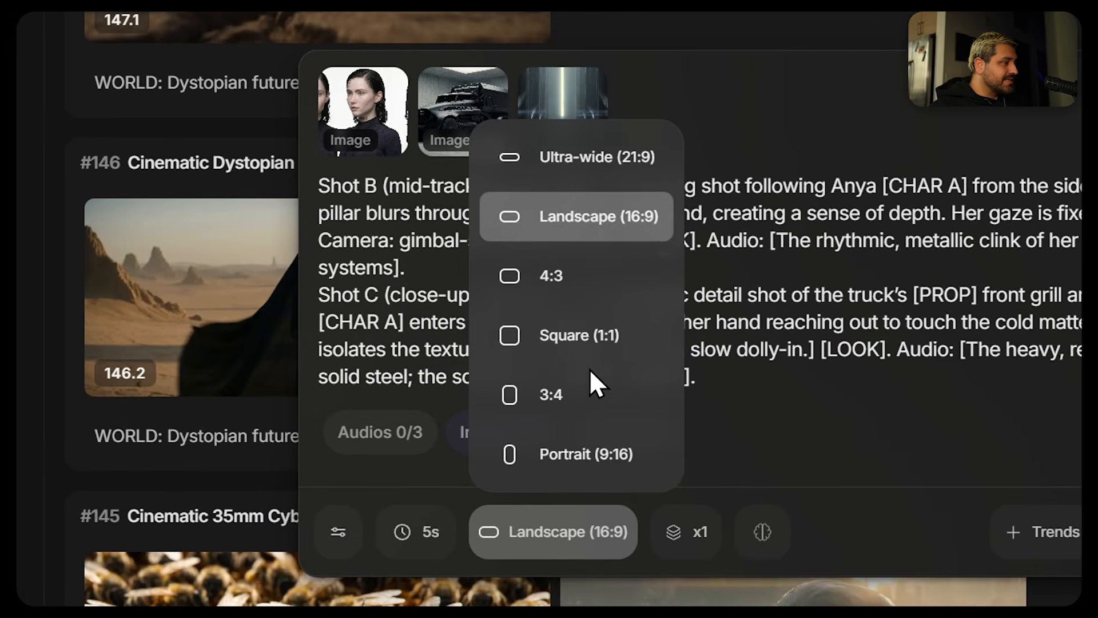
pyautogui.click(627, 164)
pyautogui.click(407, 547)
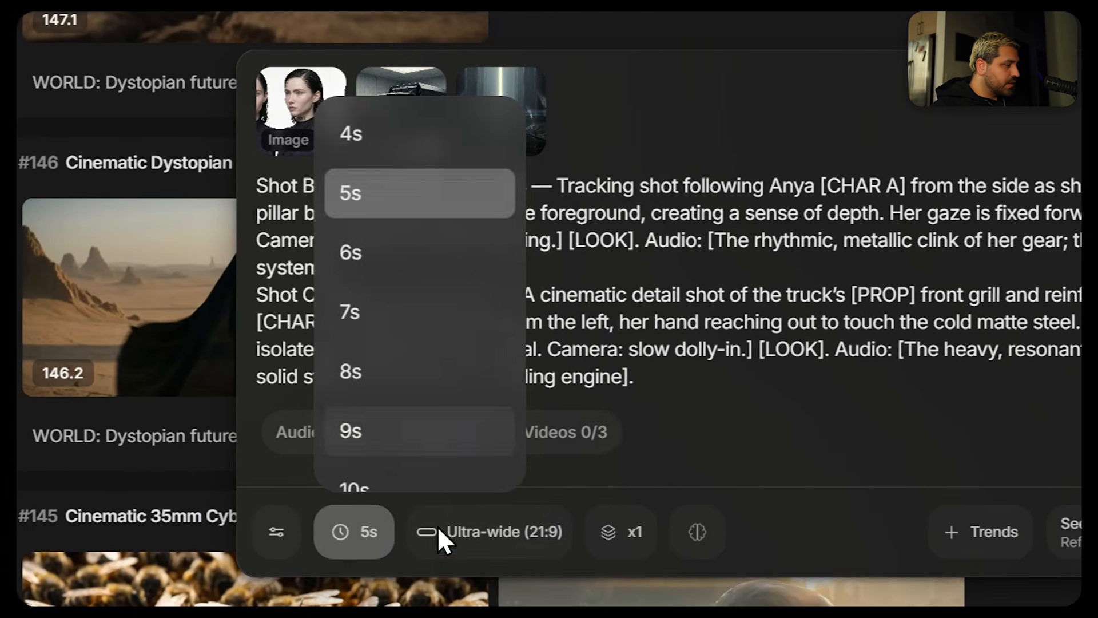
pyautogui.scroll(-3, 402, 457)
pyautogui.click(403, 456)
pyautogui.click(329, 533)
pyautogui.click(422, 307)
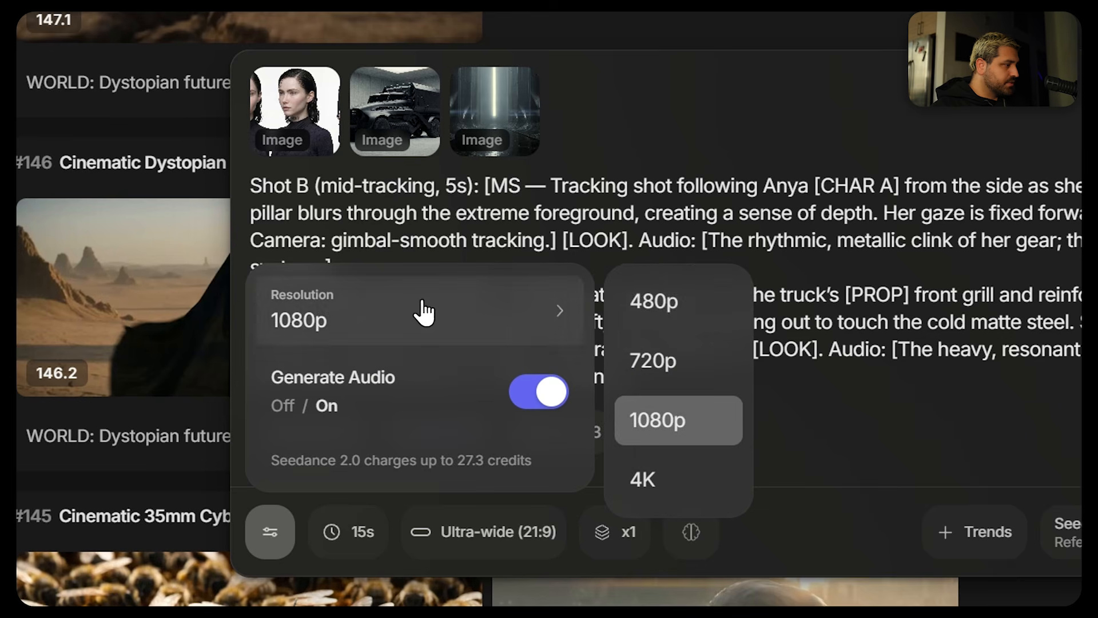
pyautogui.click(663, 299)
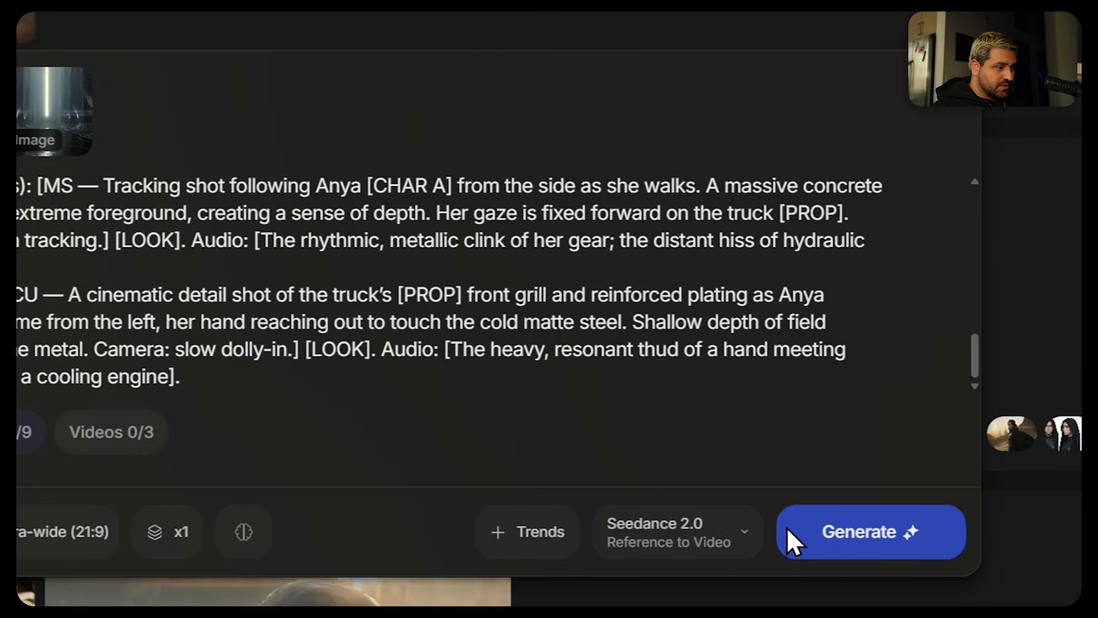
# - Set the number of outputs to 3 and generate the videos with Seedance 2.0
pyautogui.click(161, 531)
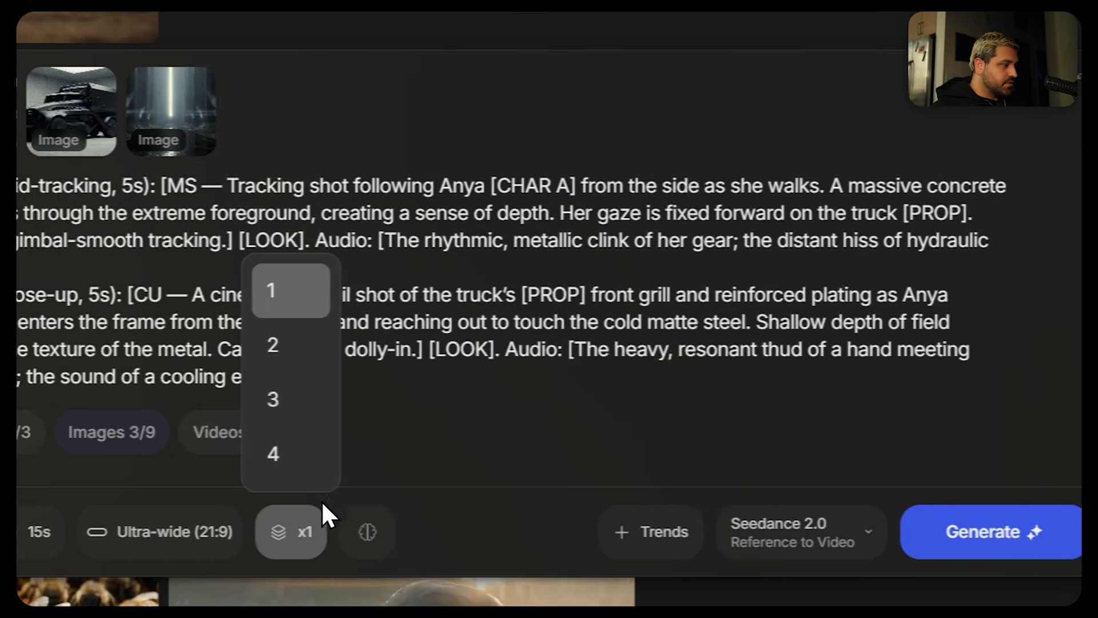
pyautogui.click(114, 401)
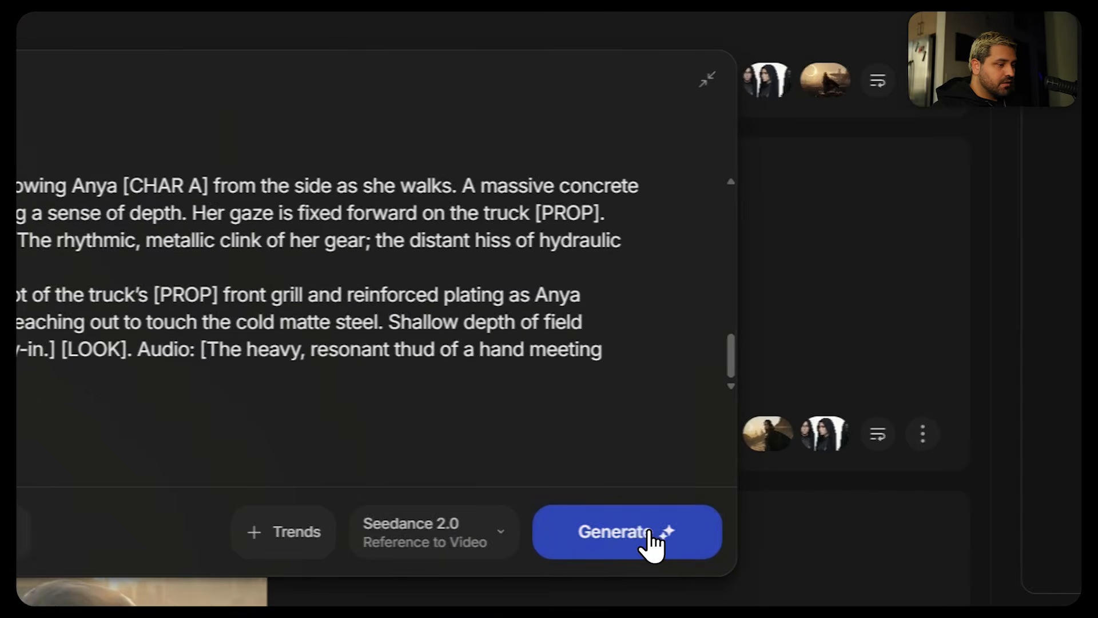
pyautogui.click(886, 533)
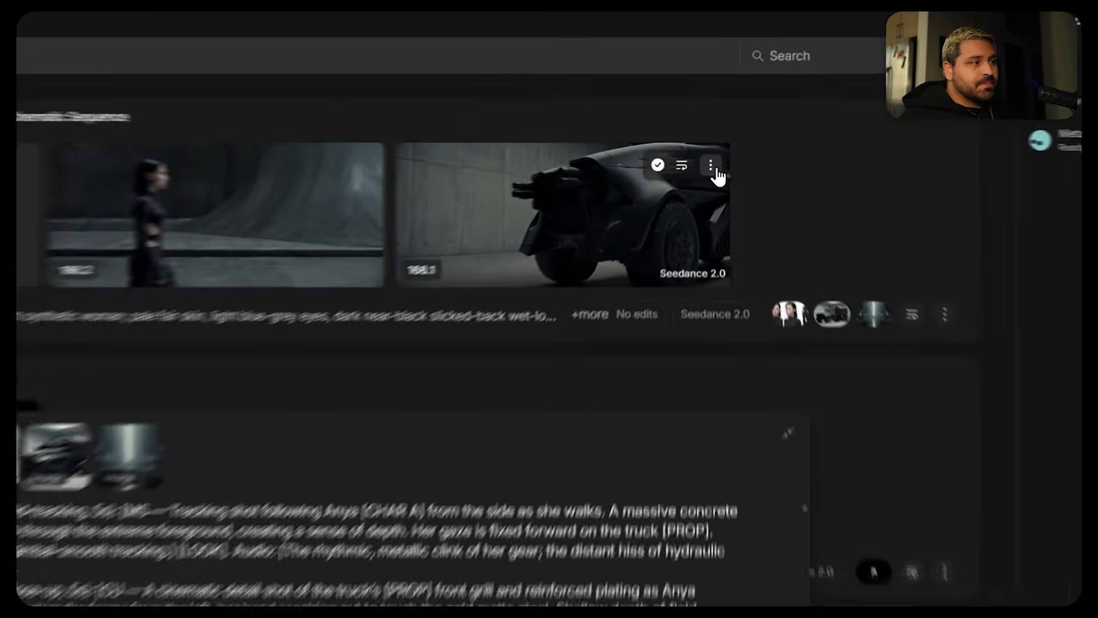
# - Download the generated videos 166.1 and 166.2 of the Anya and armored transport sequence
pyautogui.click(715, 158)
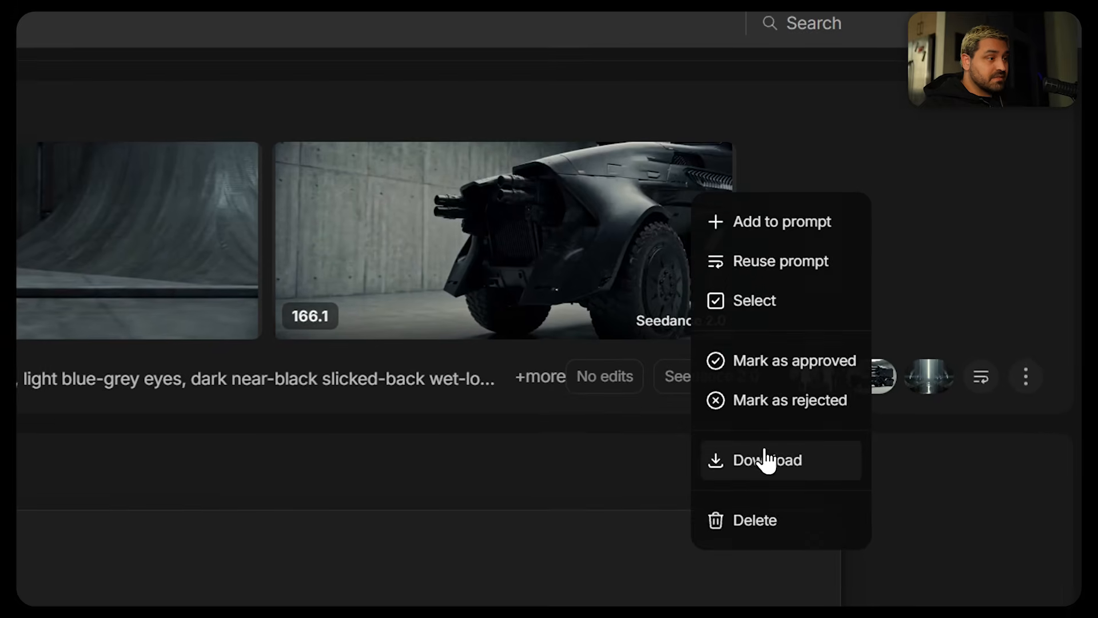
pyautogui.click(764, 450)
pyautogui.click(244, 172)
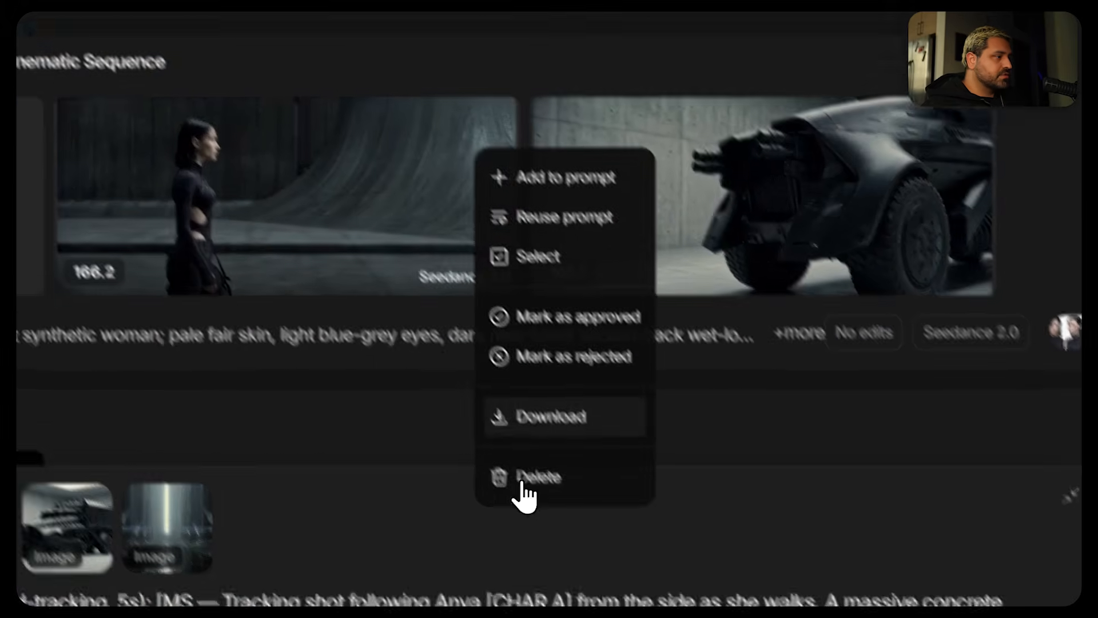
pyautogui.click(574, 475)
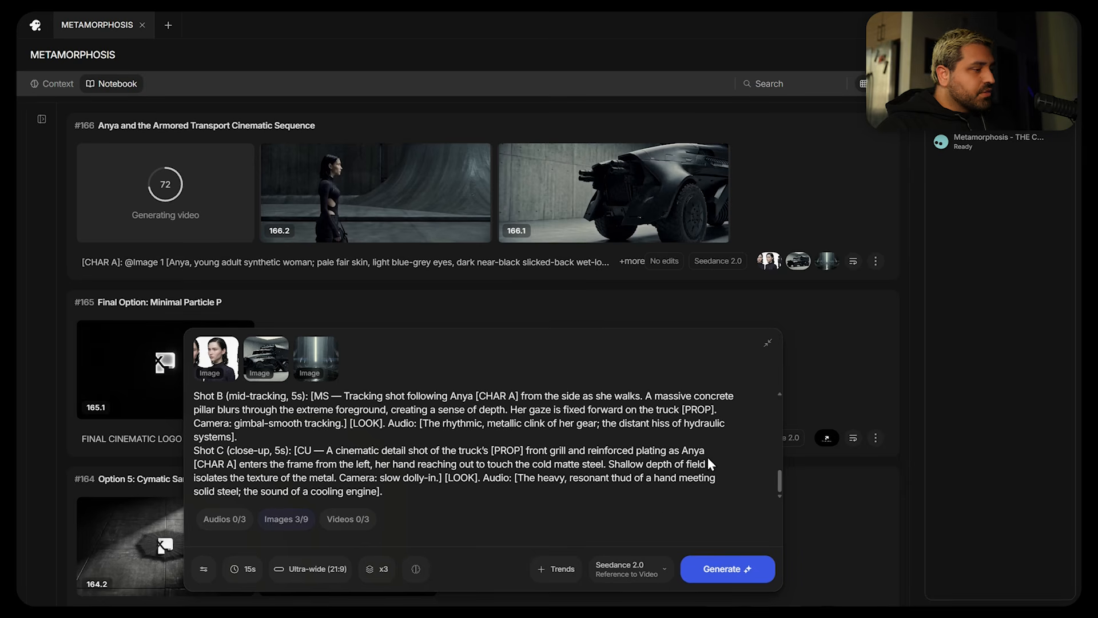
# - Switch to Adobe Premiere and import the 166.1 and 166.2 videos from the Downloads folder into the bin
pyautogui.press('super')
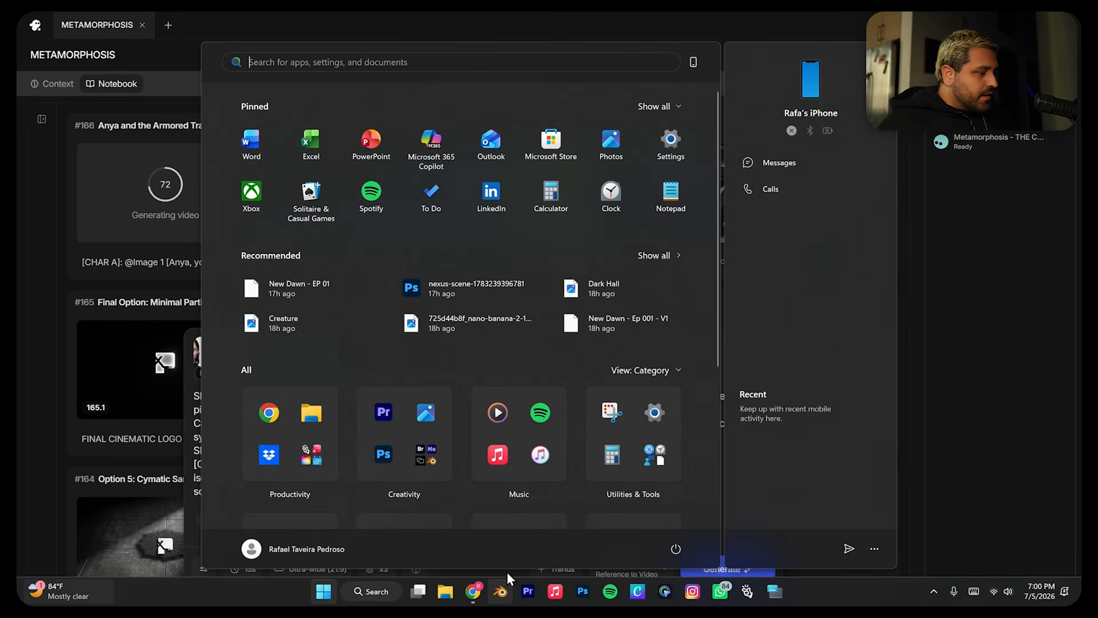
pyautogui.press('super')
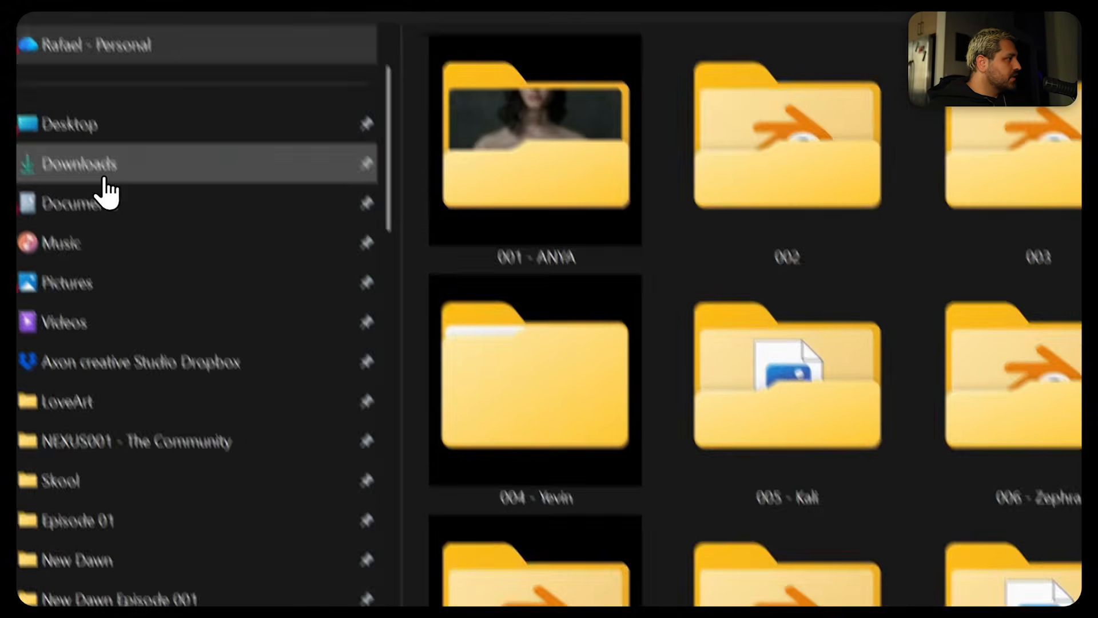
pyautogui.click(103, 176)
pyautogui.click(535, 233)
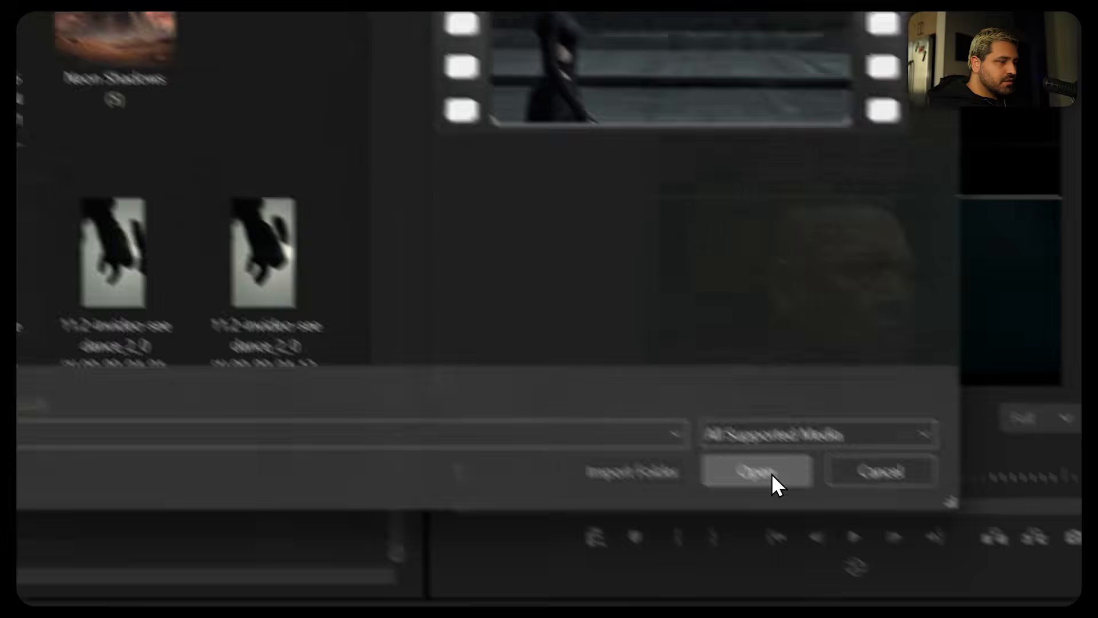
pyautogui.click(771, 476)
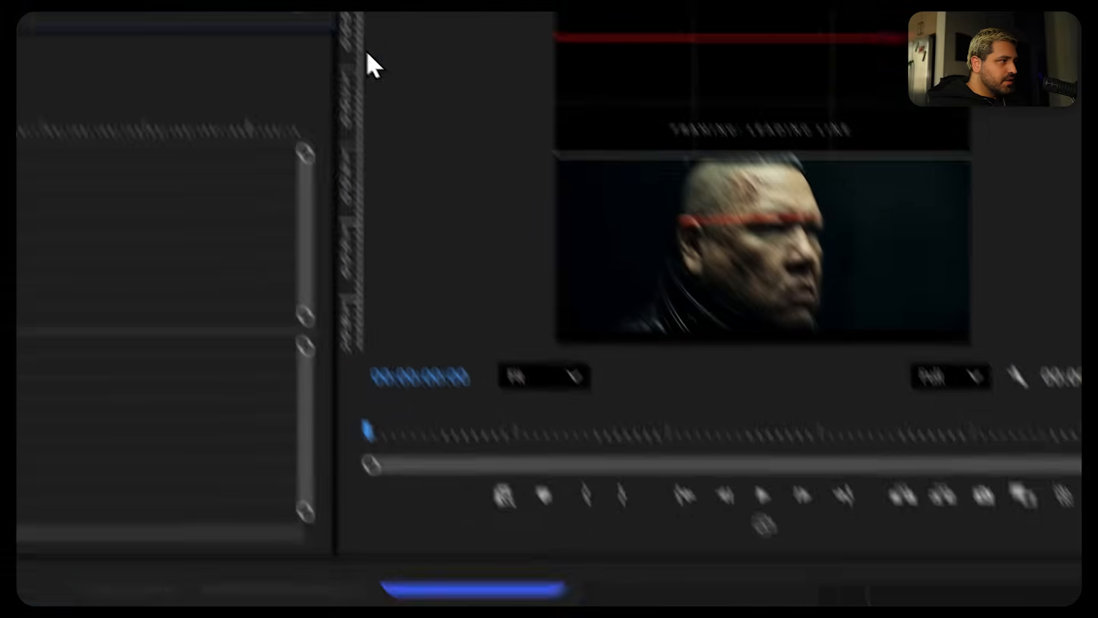
# - Create a new sequence from the two imported clips and place the playhead near the start of the first one
pyautogui.rightClick(357, 112)
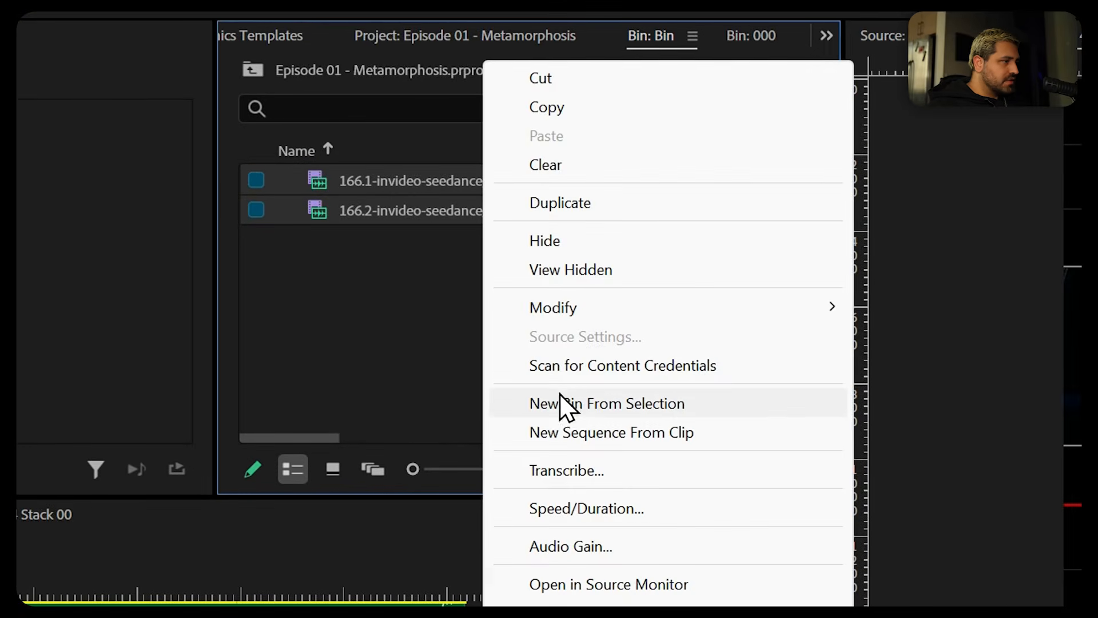
pyautogui.click(613, 427)
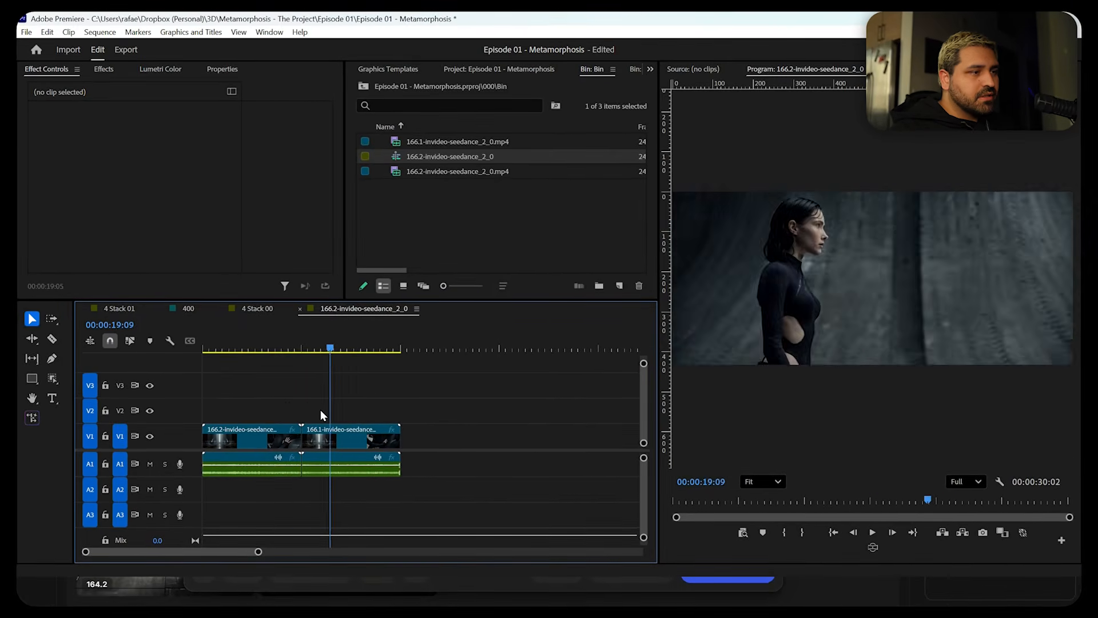
pyautogui.click(218, 348)
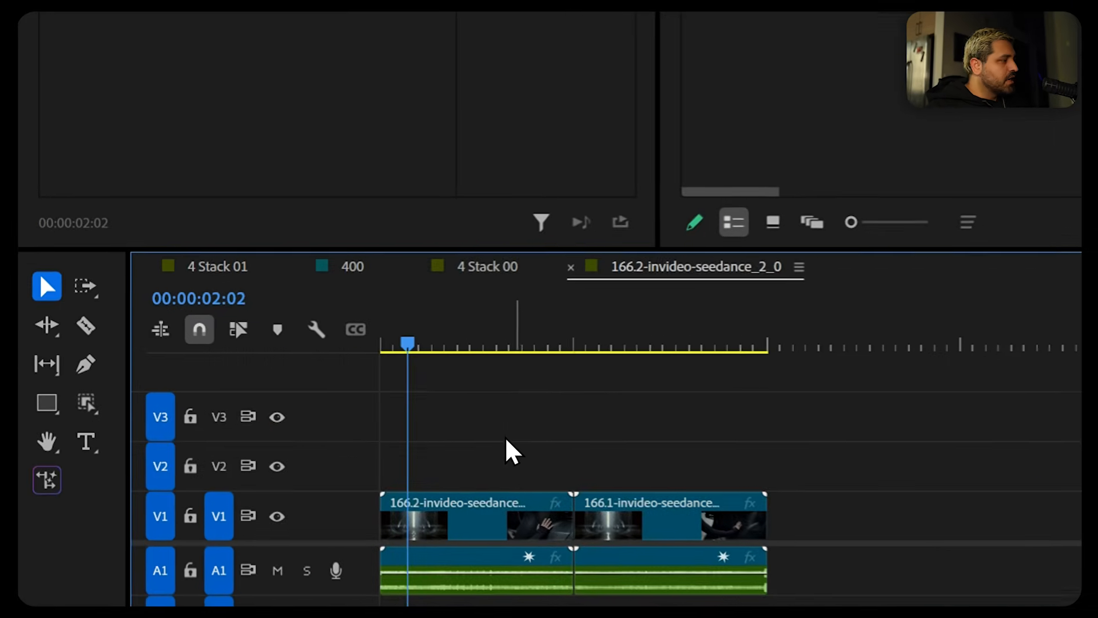
# - Switch back to the Metamorphosis notebook in the browser and download the generated video 166.3
pyautogui.hotkey('alt', 'Tab')
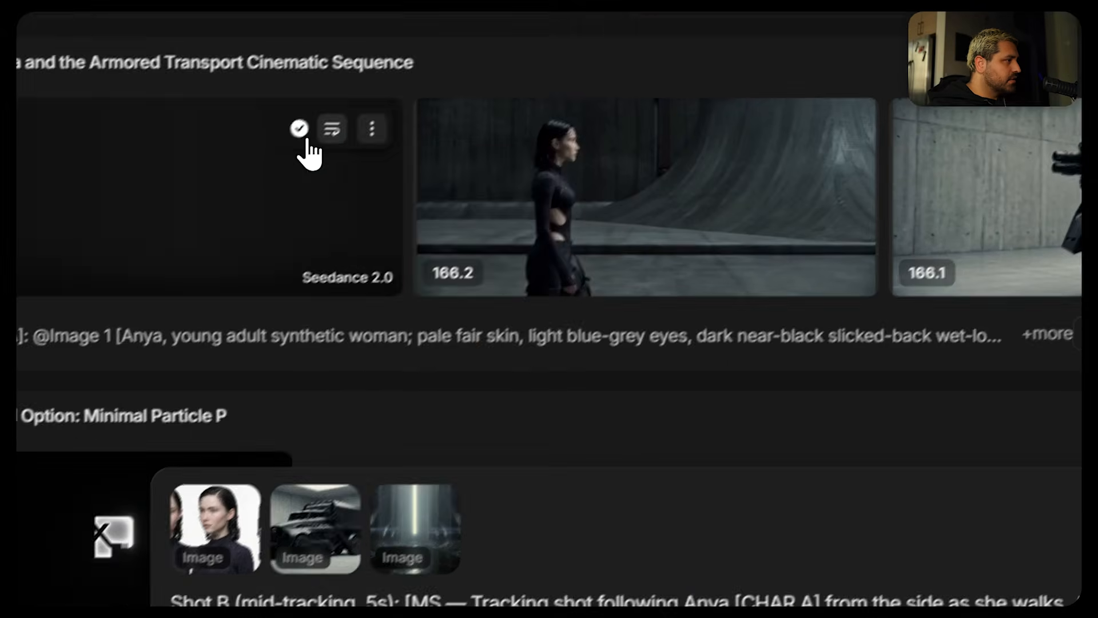
pyautogui.click(334, 161)
pyautogui.press('Escape')
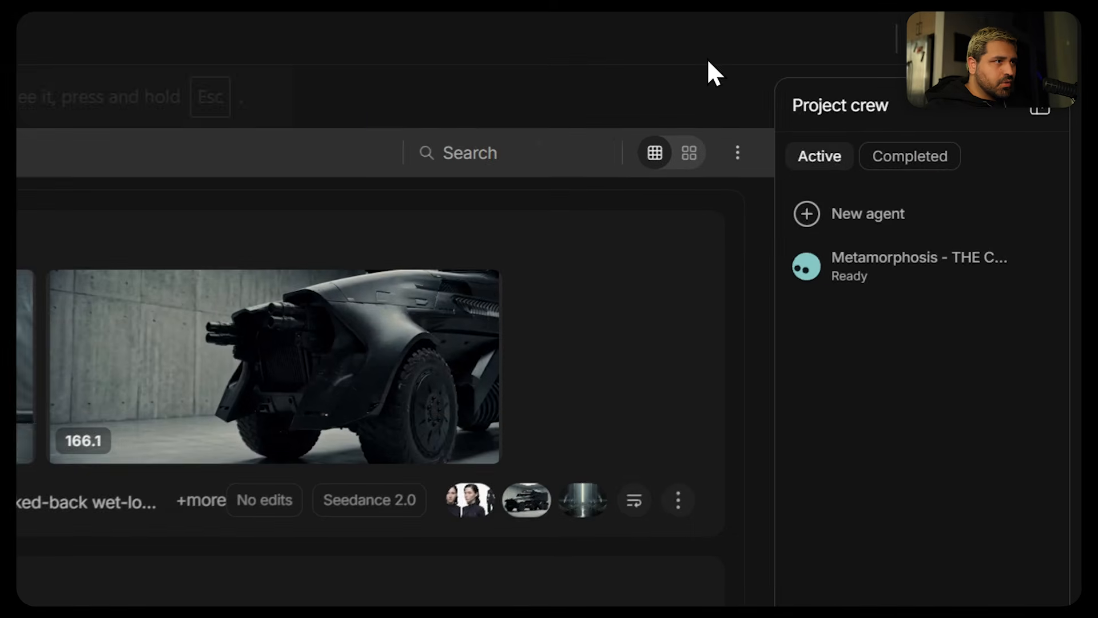
# - Bring the downloaded 166.3-invideo-seedance_2_0.mp4 from the browser's download list into the Premiere timeline directly after the 166.1 clip
pyautogui.press('F11')
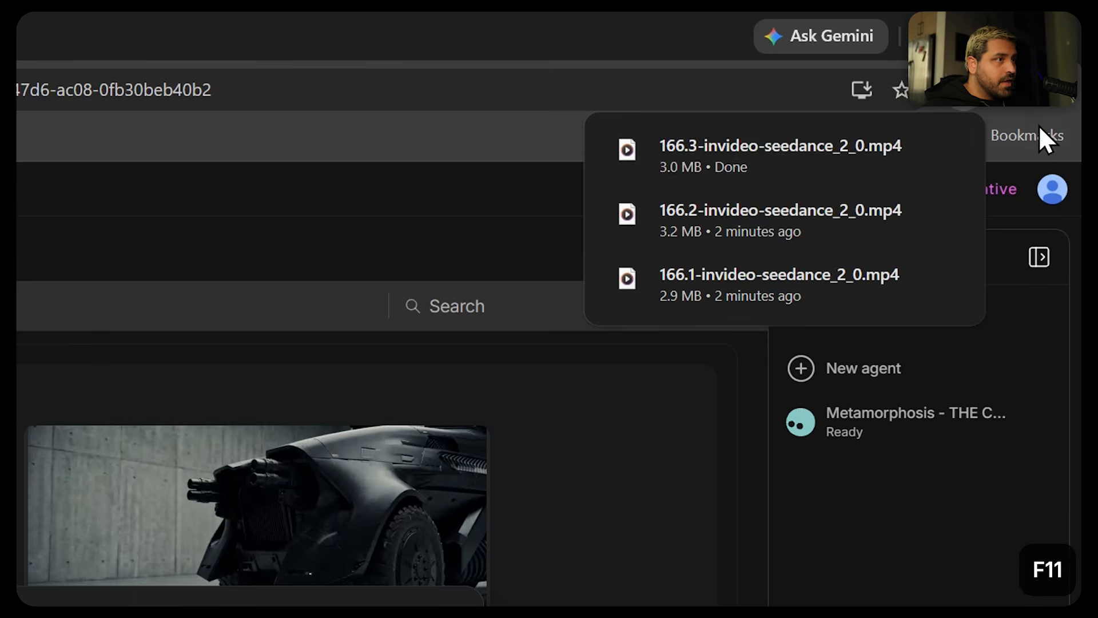
pyautogui.hotkey('alt', 'Tab')
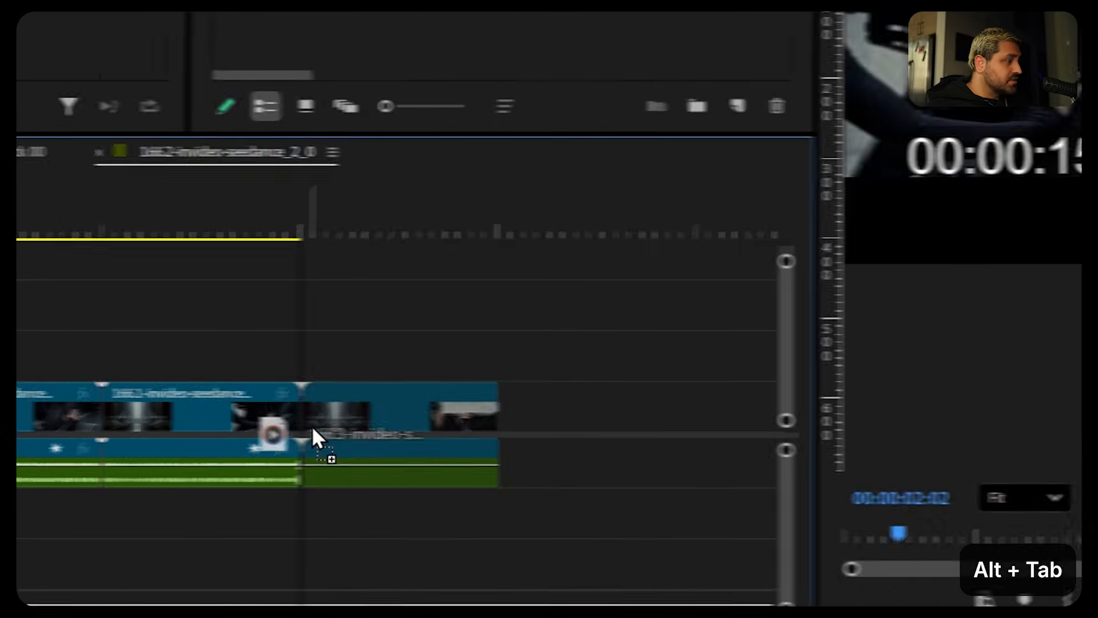
pyautogui.moveTo(452, 223)
pyautogui.mouseDown()
pyautogui.moveTo(451, 191)
pyautogui.moveTo(608, 242)
pyautogui.moveTo(464, 238)
pyautogui.mouseUp()
# - Play the sequence from the start and scrub through the 166.2, 166.1 and 166.3 clips to compare the generated shots
pyautogui.press('Home')
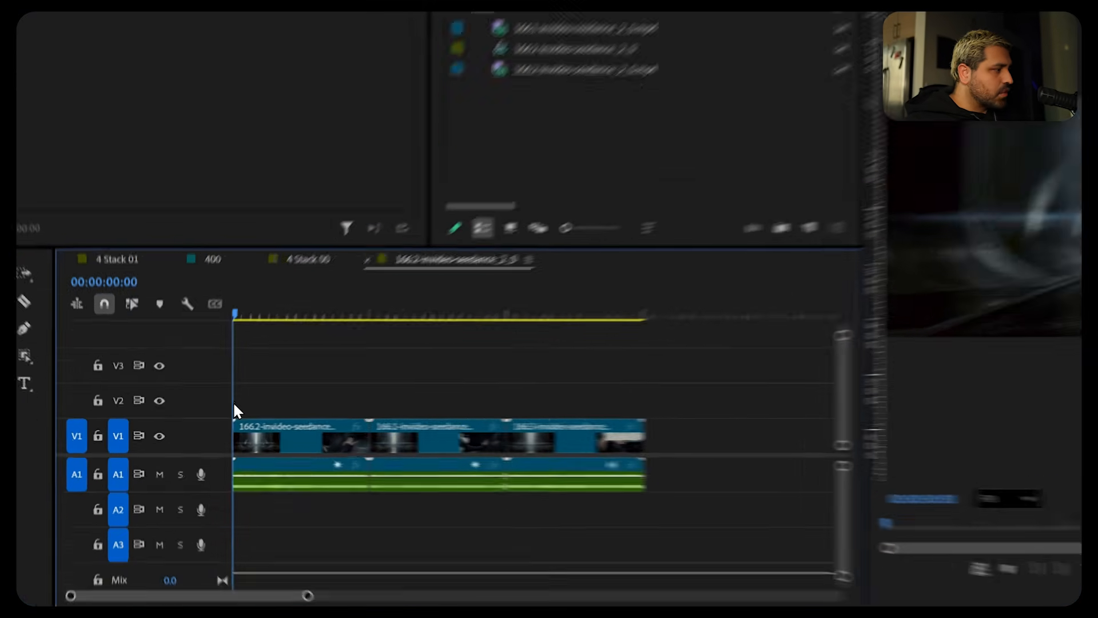
pyautogui.press('space')
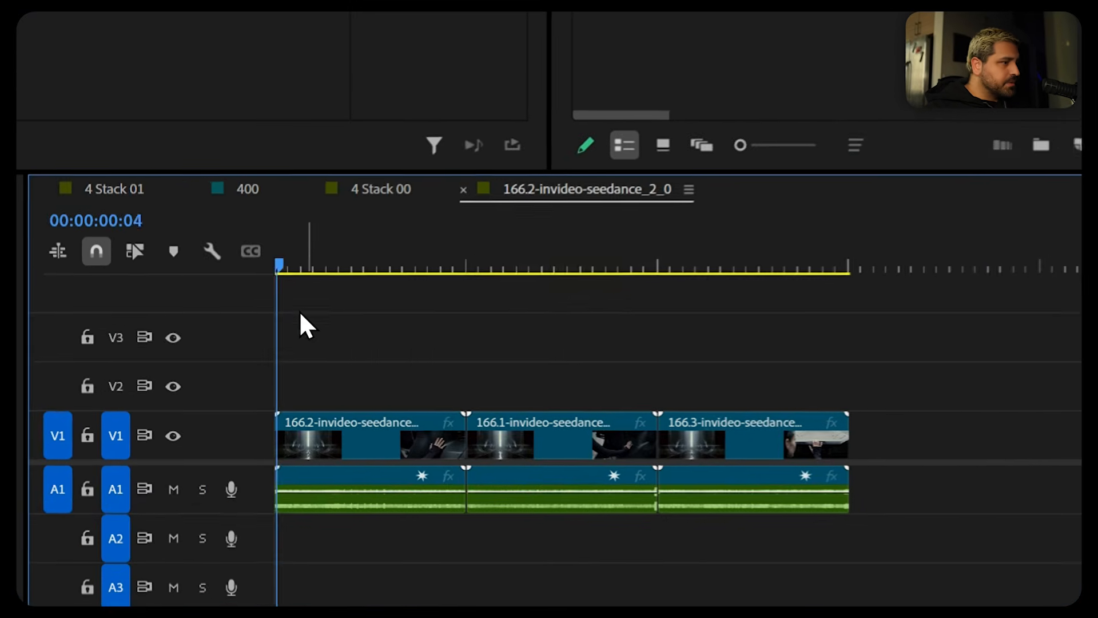
pyautogui.moveTo(345, 252); pyautogui.dragTo(417, 254)
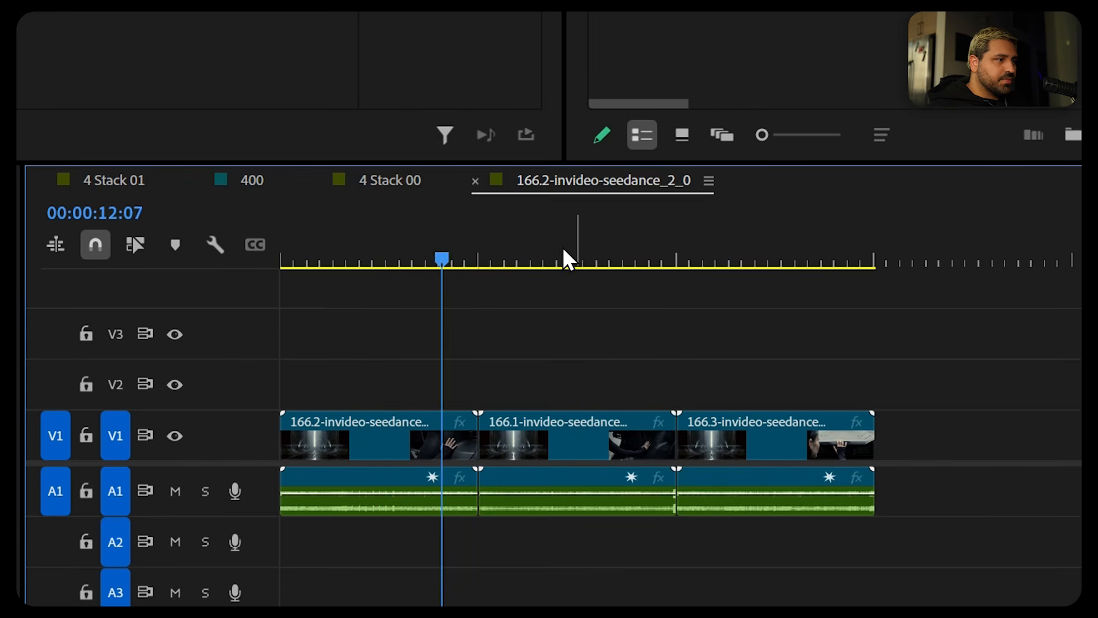
pyautogui.click(577, 257)
pyautogui.click(522, 247)
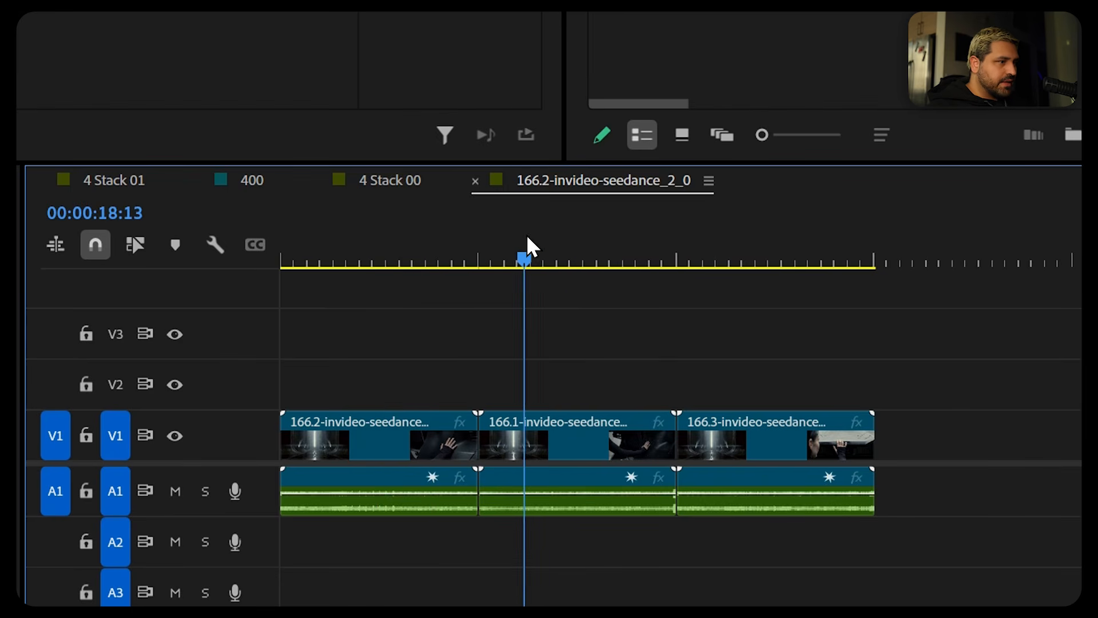
pyautogui.click(573, 229)
pyautogui.click(624, 239)
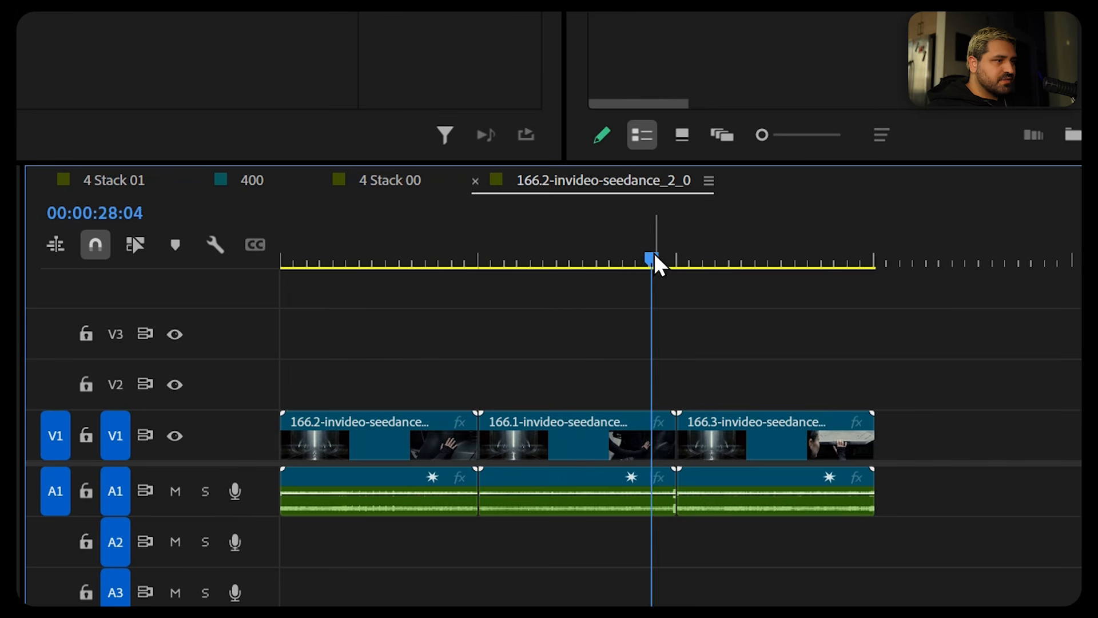
pyautogui.moveTo(708, 238); pyautogui.dragTo(893, 260)
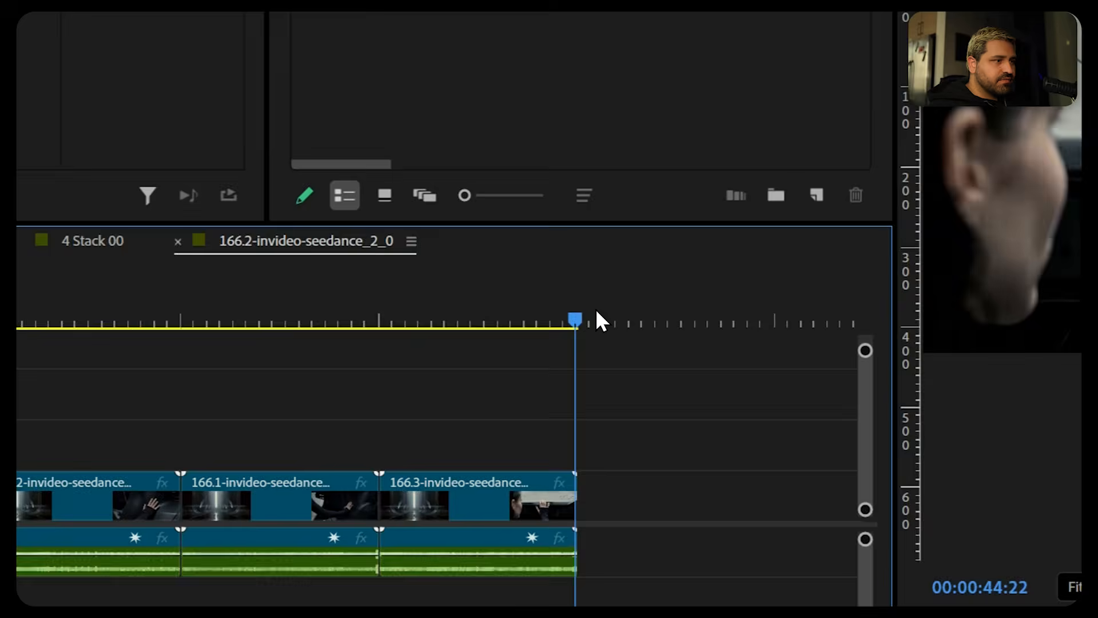
pyautogui.moveTo(596, 320); pyautogui.dragTo(312, 324)
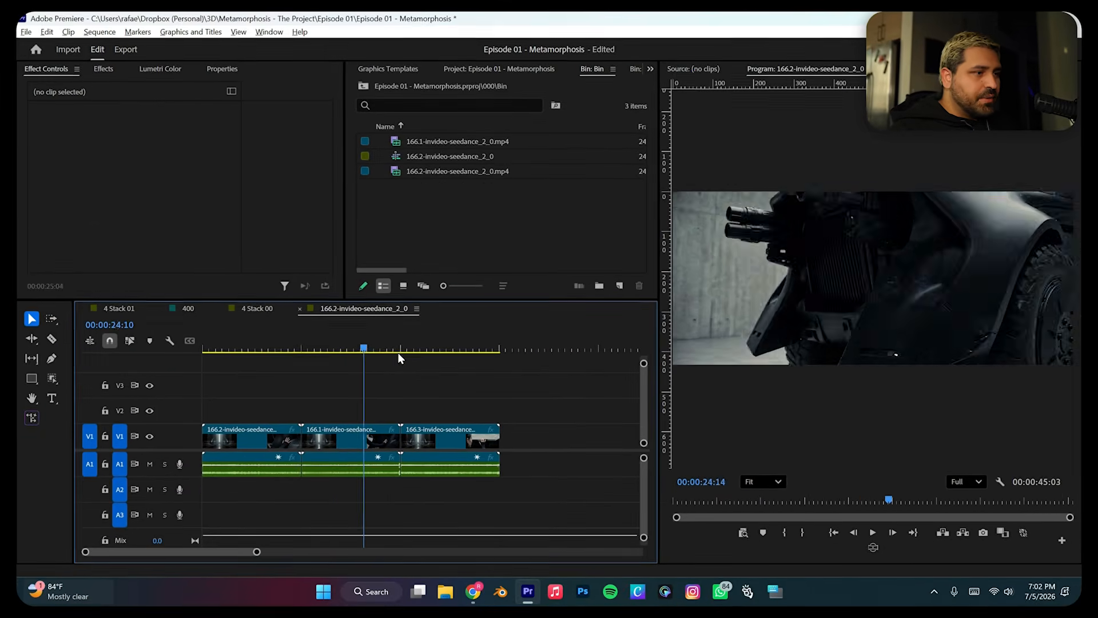
# - Split the first 166.2 clip at 00:00:08:08 and delete the part after the cut
pyautogui.moveTo(398, 358); pyautogui.dragTo(242, 480)
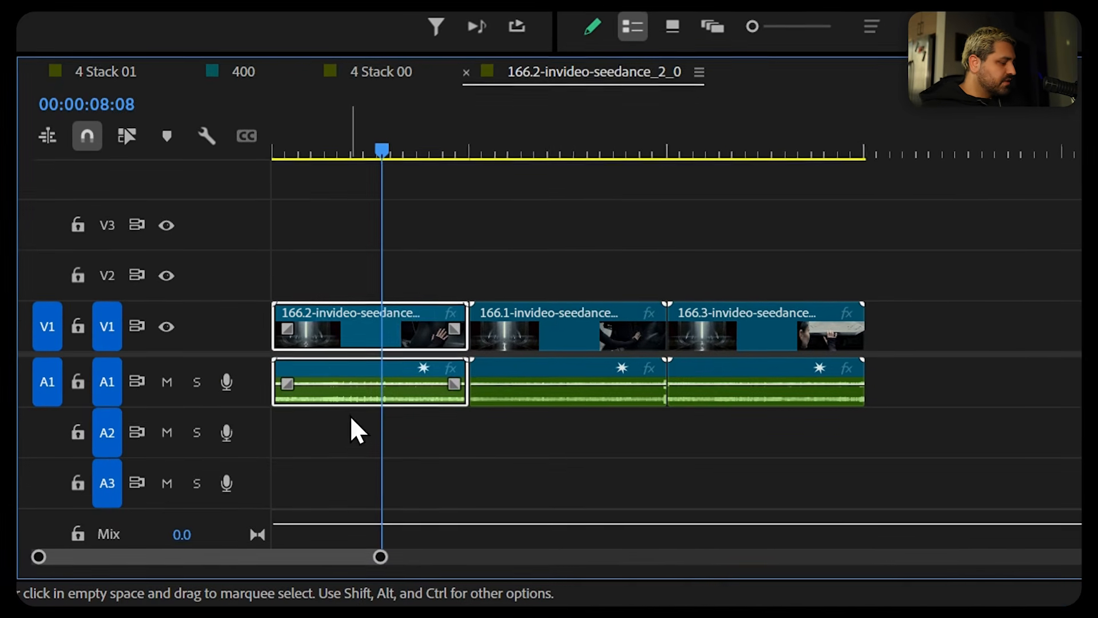
pyautogui.hotkey('ctrl', 'k')
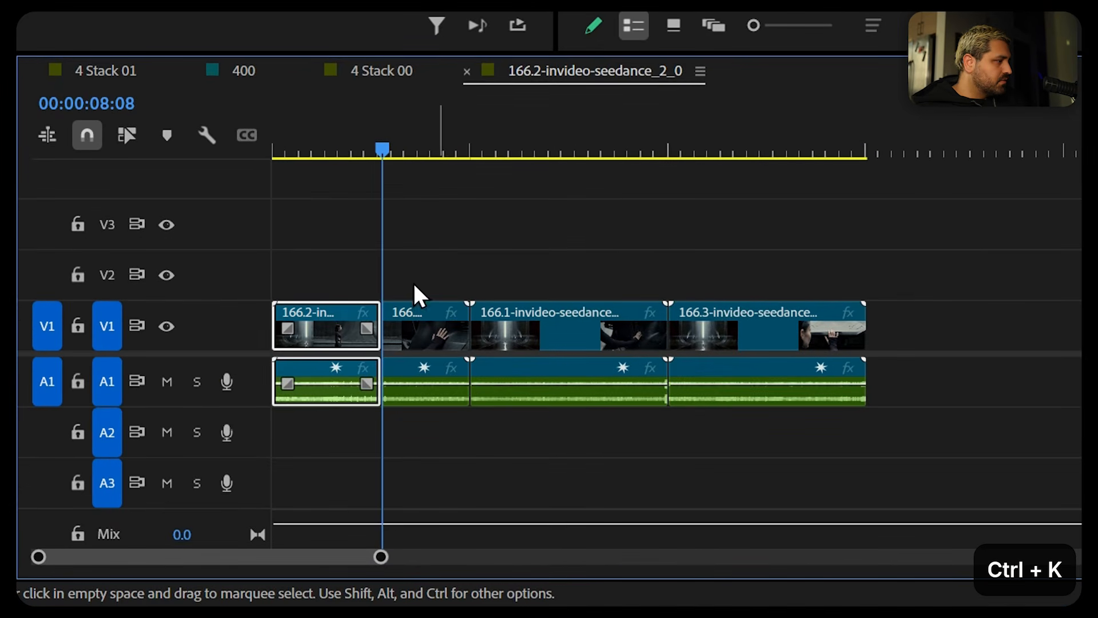
pyautogui.moveTo(432, 239); pyautogui.dragTo(384, 405)
pyautogui.click(564, 185)
pyautogui.moveTo(466, 232); pyautogui.dragTo(420, 394)
pyautogui.press('BackSpace')
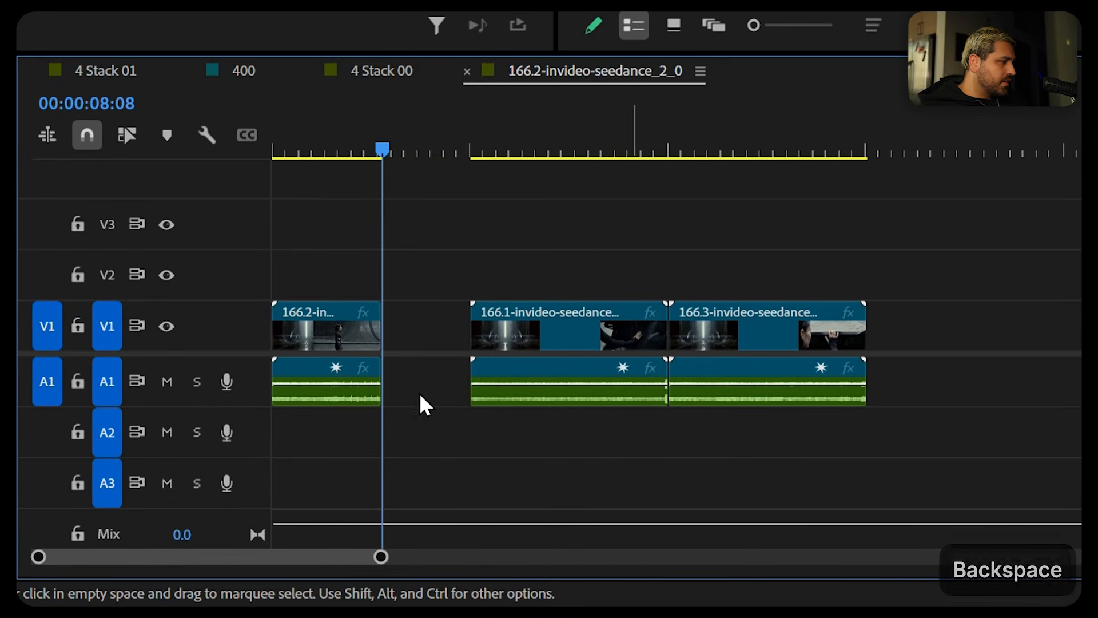
# - Find the cut point a little past the middle of the 166.3 clip and split the clip there
pyautogui.moveTo(766, 151); pyautogui.dragTo(841, 153)
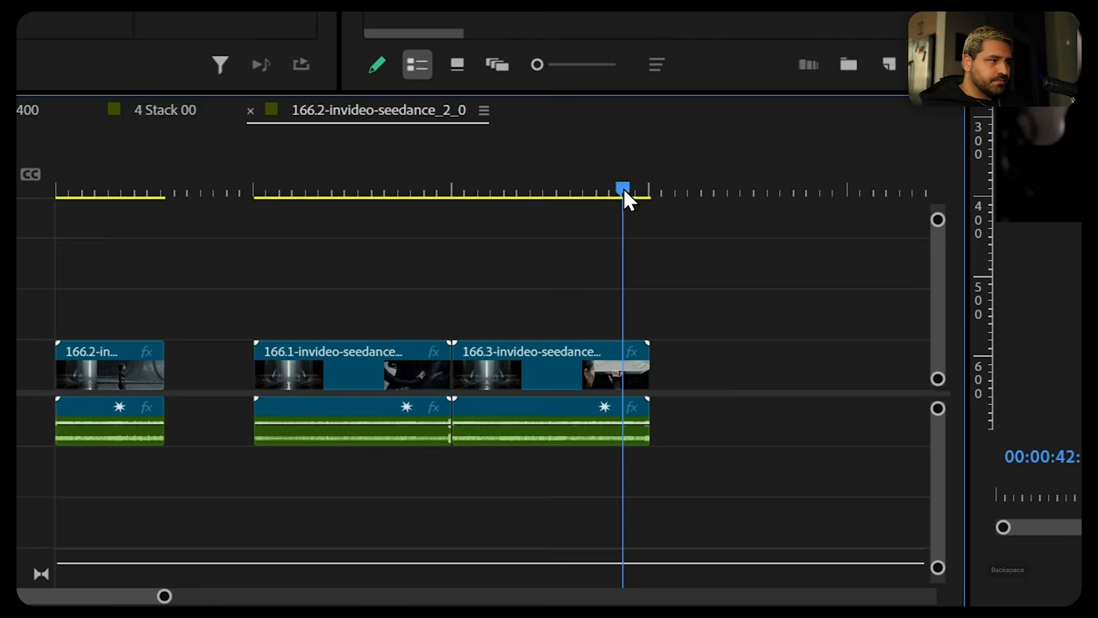
pyautogui.moveTo(623, 189); pyautogui.dragTo(574, 213)
pyautogui.moveTo(539, 258); pyautogui.dragTo(508, 352)
pyautogui.hotkey('ctrl', 'k')
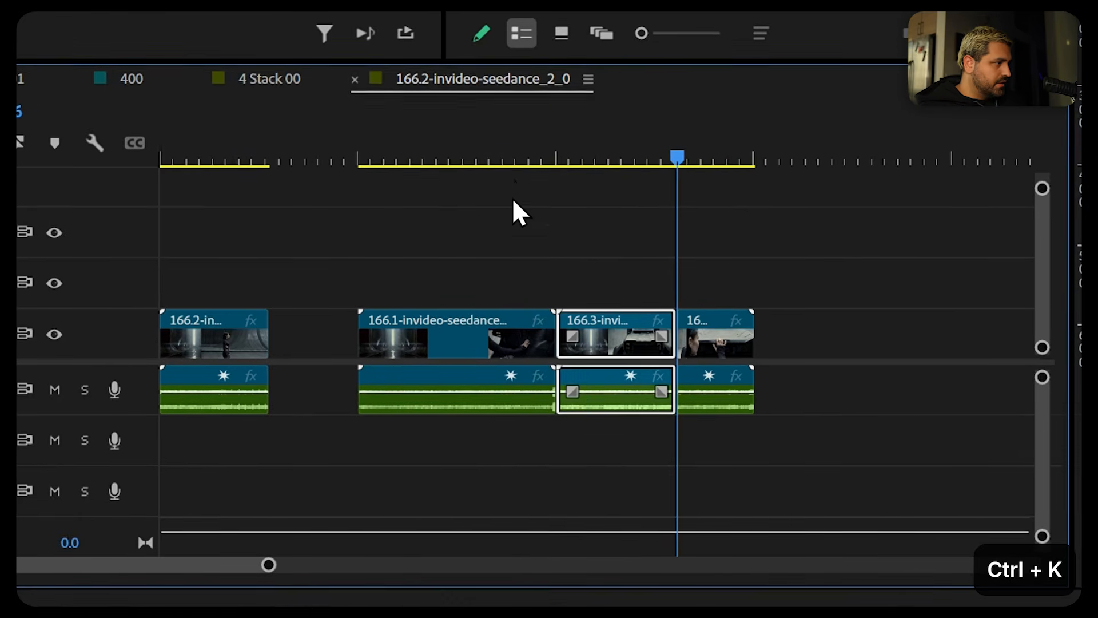
# - Check the 166.1 clip and place a copy of the shortened 166.2 clip after the 166.3 pieces on the same tracks
pyautogui.moveTo(507, 159); pyautogui.dragTo(475, 158)
pyautogui.moveTo(644, 318); pyautogui.dragTo(635, 430)
pyautogui.click(504, 323)
pyautogui.moveTo(375, 312); pyautogui.dragTo(376, 443)
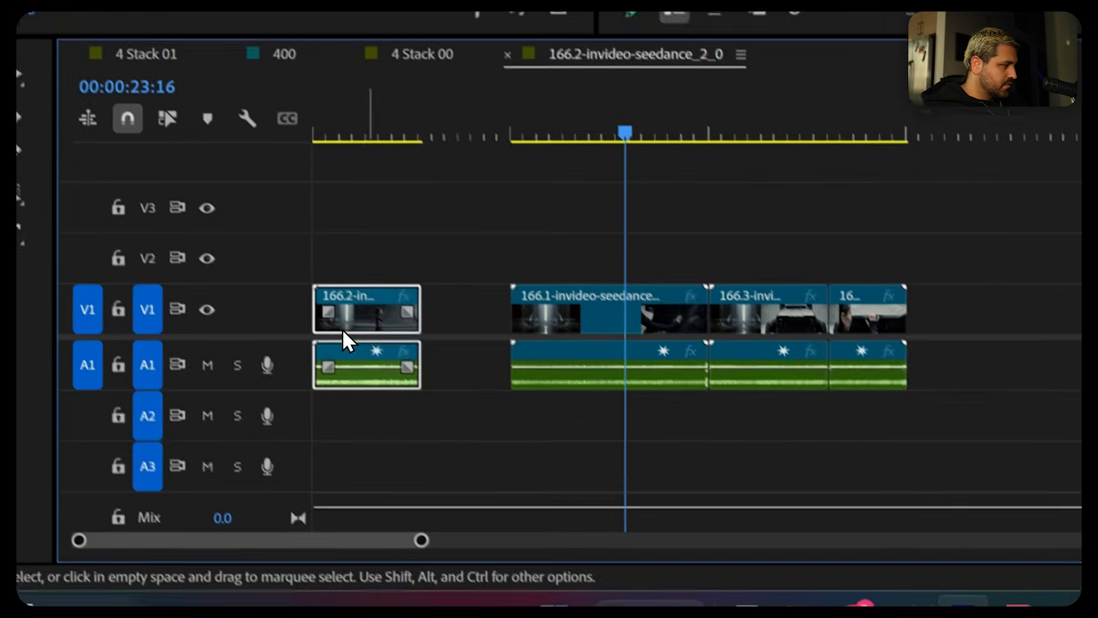
pyautogui.moveTo(416, 369); pyautogui.dragTo(1085, 363)
# - Delete the 166.1 clip with its audio from the timeline
pyautogui.moveTo(634, 270); pyautogui.dragTo(589, 337)
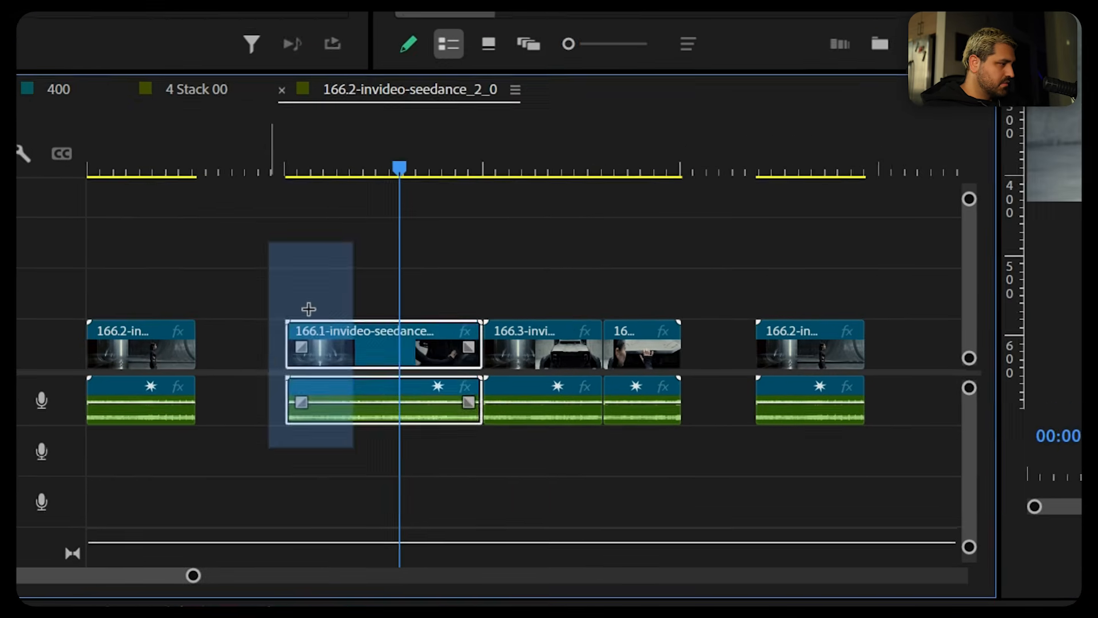
pyautogui.moveTo(309, 309); pyautogui.dragTo(257, 449)
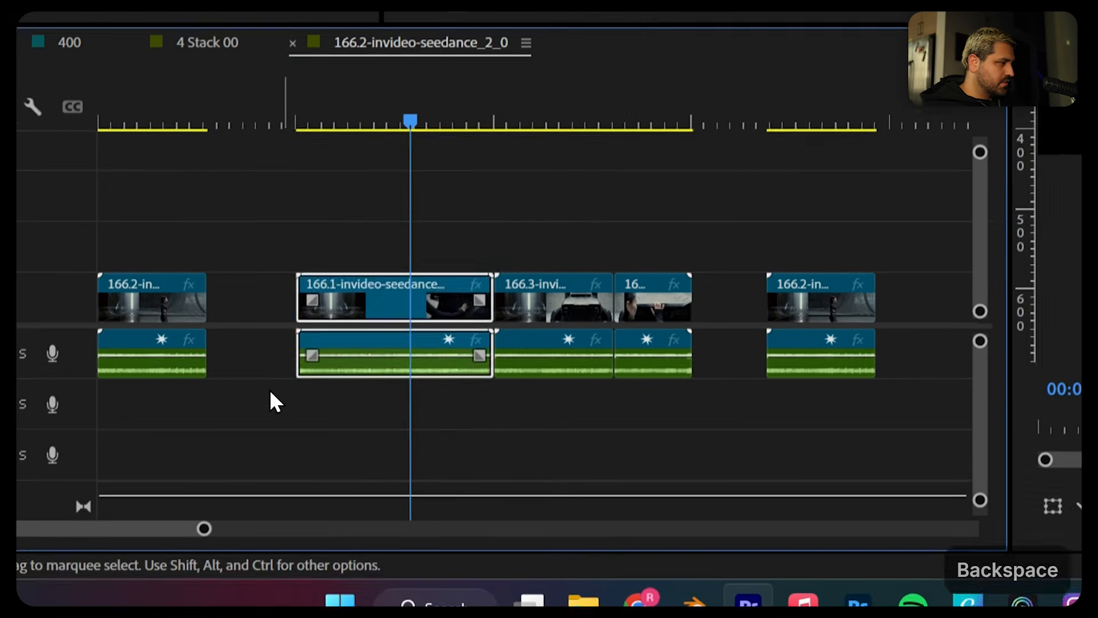
pyautogui.press('BackSpace')
# - Extend the end of the copied 166.2 clip back to its full length
pyautogui.moveTo(881, 303); pyautogui.dragTo(875, 354)
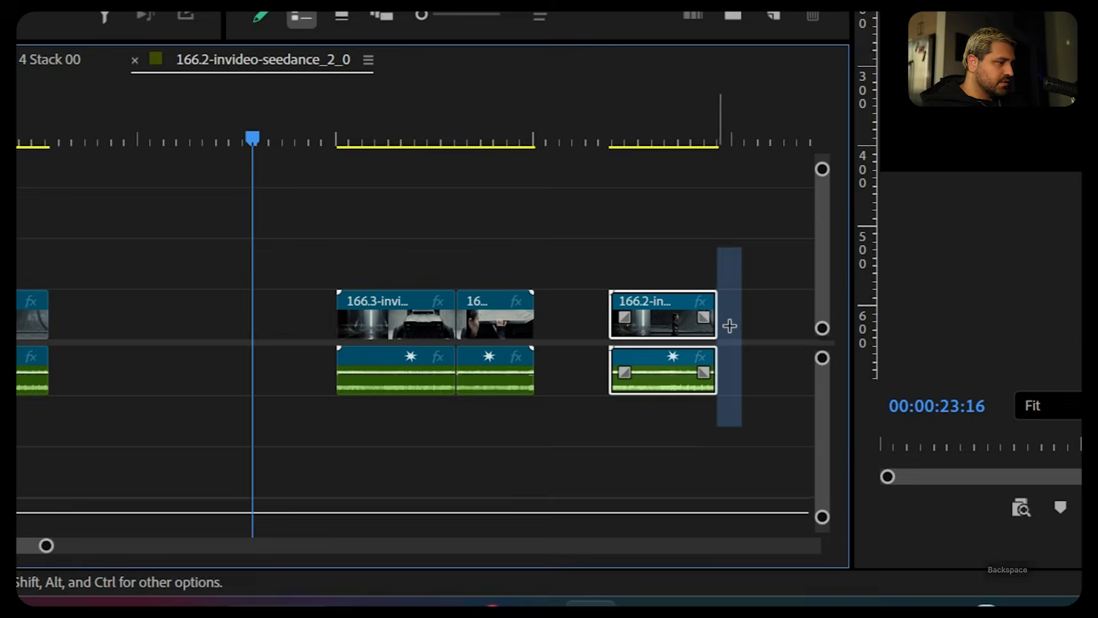
pyautogui.moveTo(730, 326); pyautogui.dragTo(718, 344)
pyautogui.moveTo(715, 368); pyautogui.dragTo(823, 342)
pyautogui.scroll(3, 571, 318)
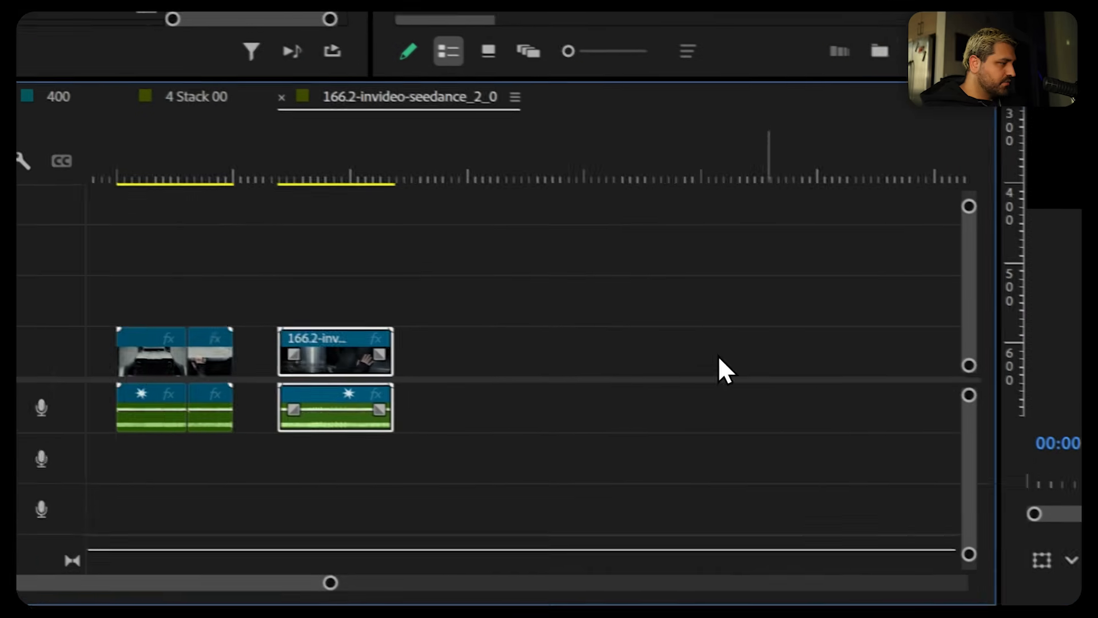
pyautogui.scroll(-2, 719, 355)
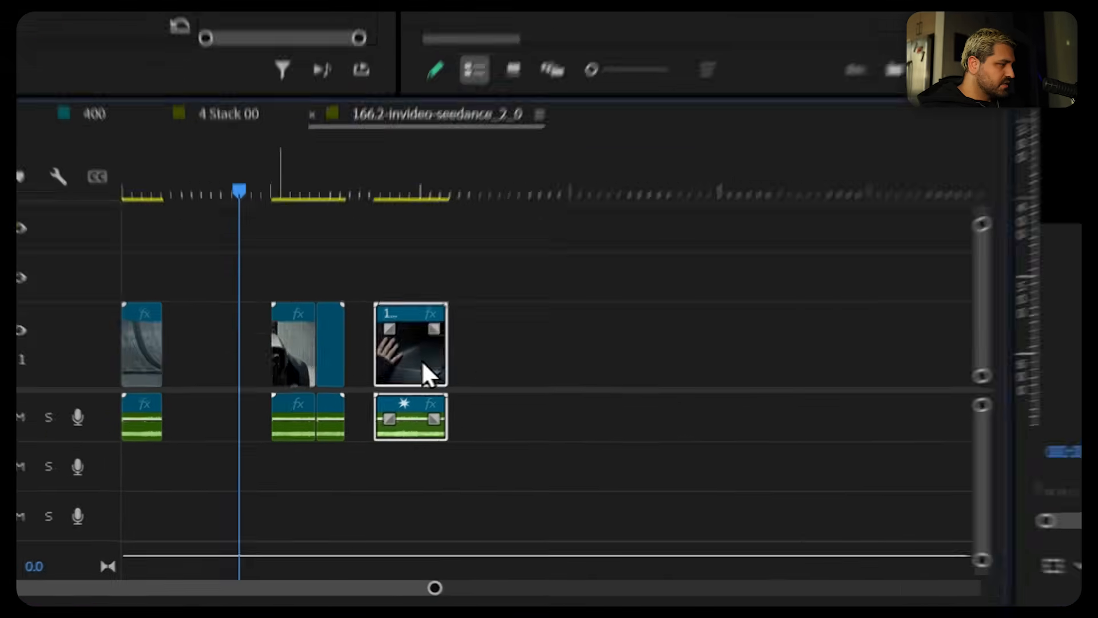
pyautogui.scroll(-4, 149, 315)
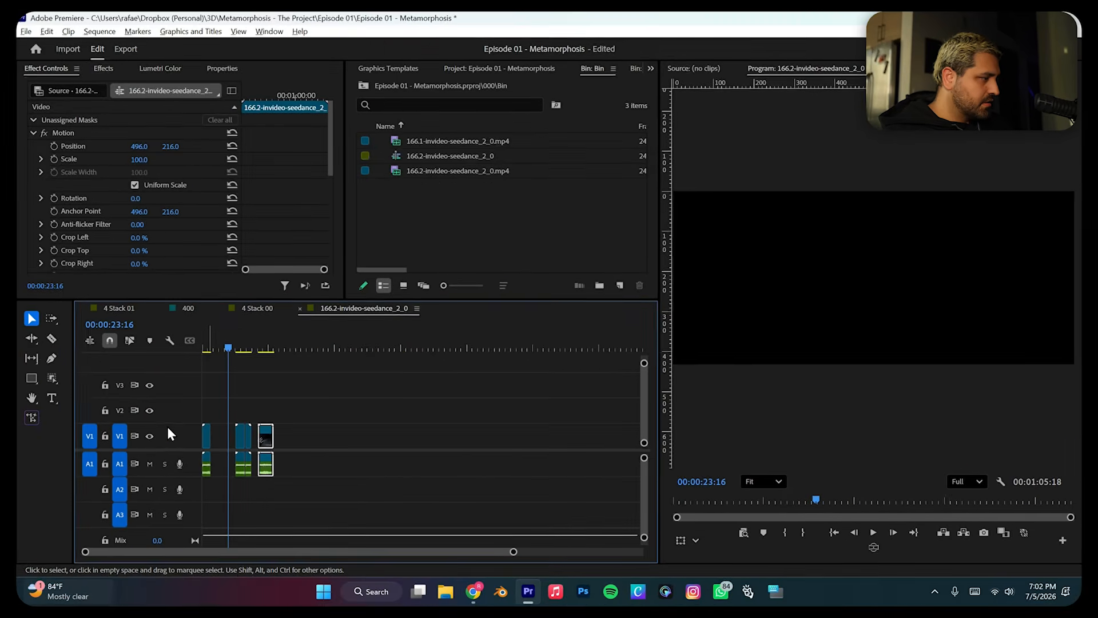
pyautogui.scroll(3, 215, 396)
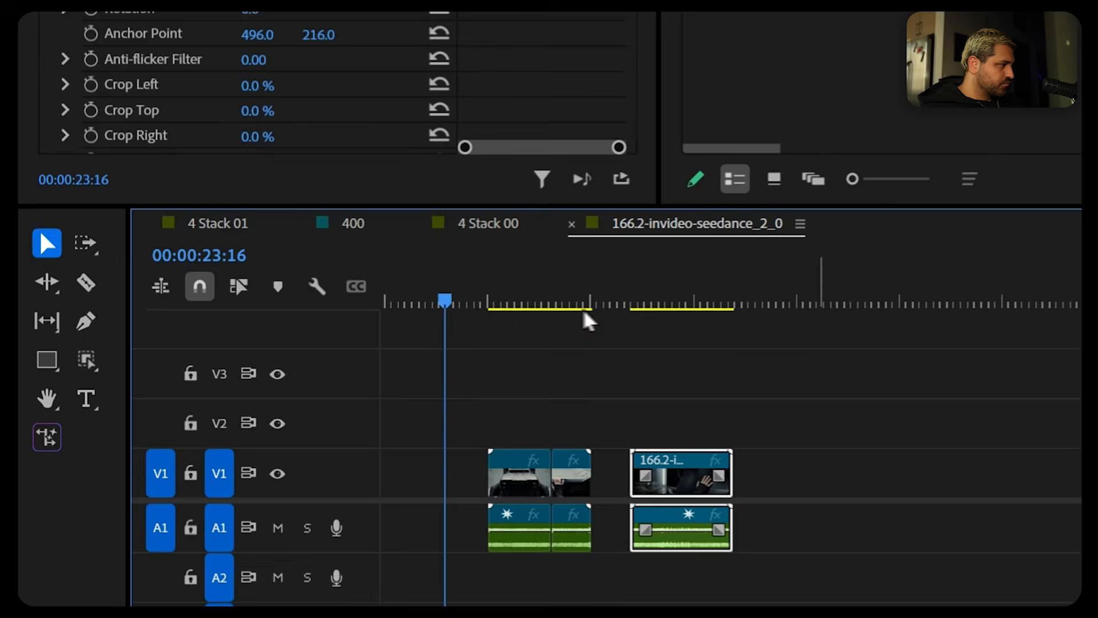
# - Review the split 166.3 clip and delete its first piece, keeping the second one
pyautogui.moveTo(580, 306); pyautogui.dragTo(372, 334)
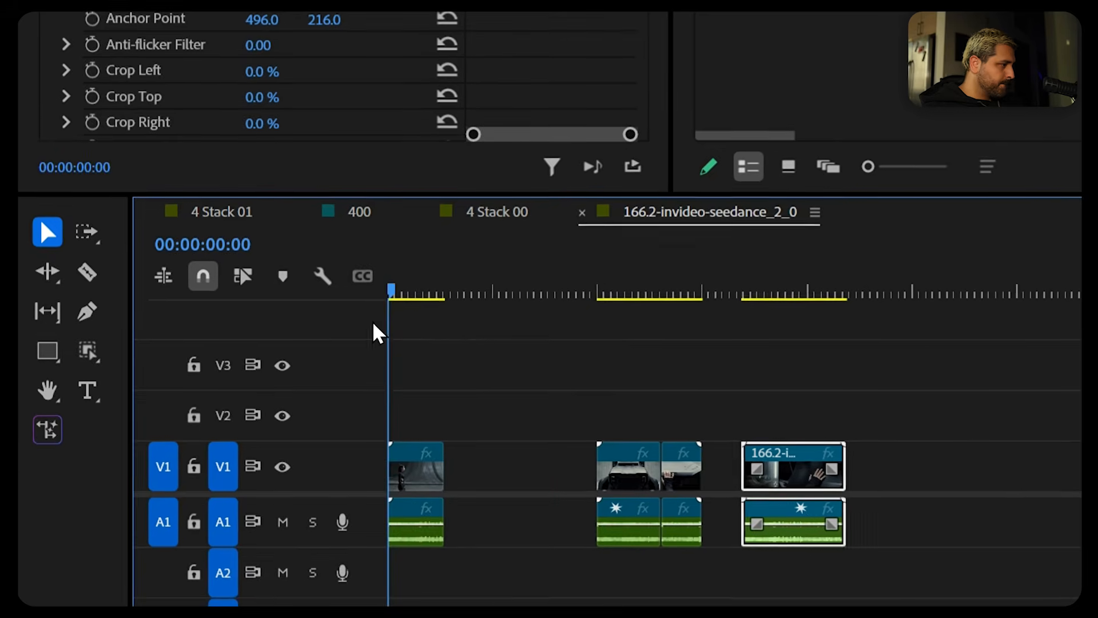
pyautogui.moveTo(607, 289); pyautogui.dragTo(634, 287)
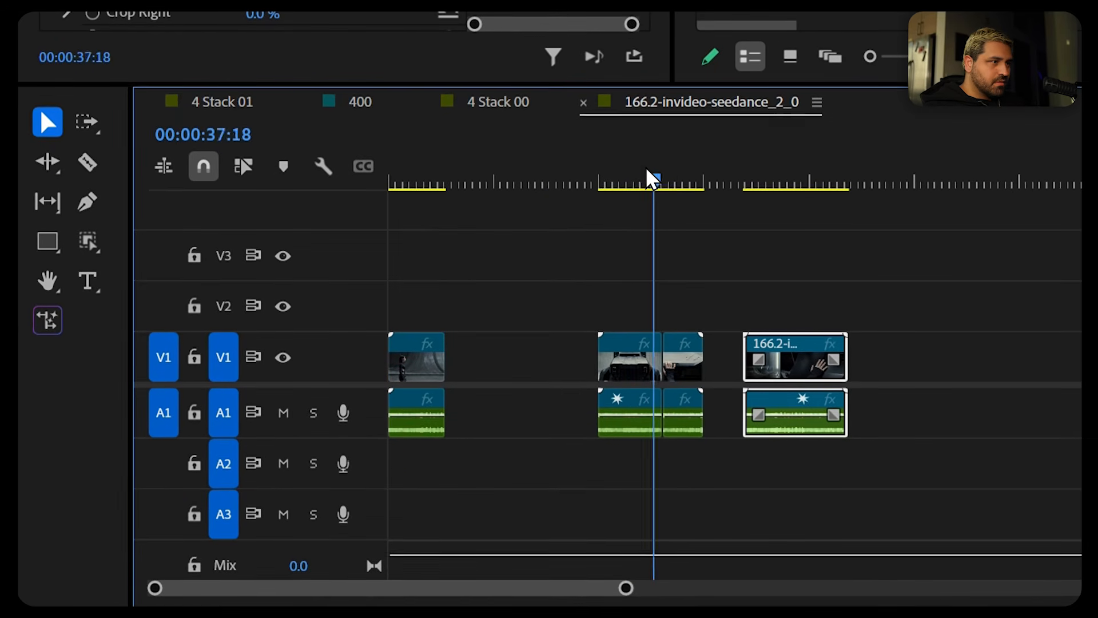
pyautogui.moveTo(653, 179); pyautogui.dragTo(677, 187)
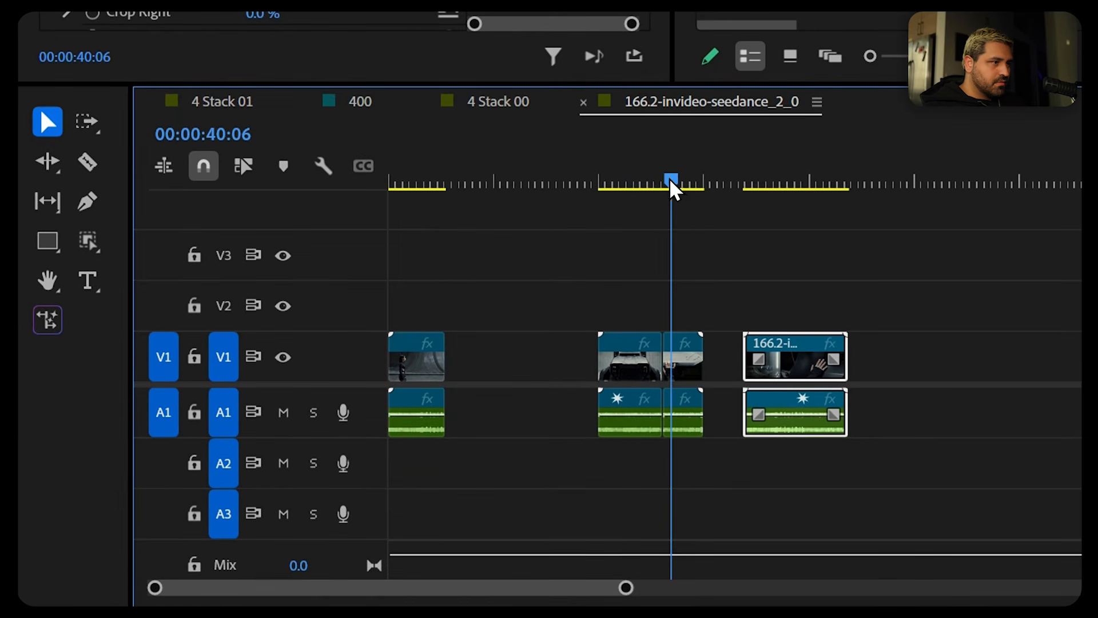
pyautogui.moveTo(548, 300); pyautogui.dragTo(618, 457)
pyautogui.press('Delete')
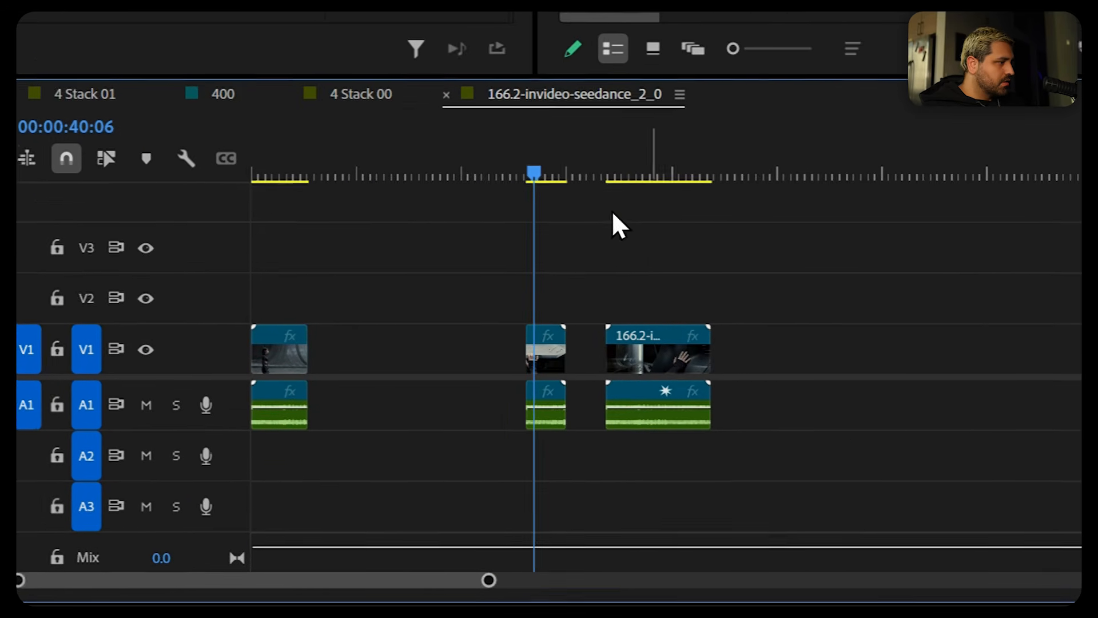
# - Preview the ending of the copied 166.2 clip and split it at 00:01:04:17
pyautogui.moveTo(615, 175); pyautogui.dragTo(710, 189)
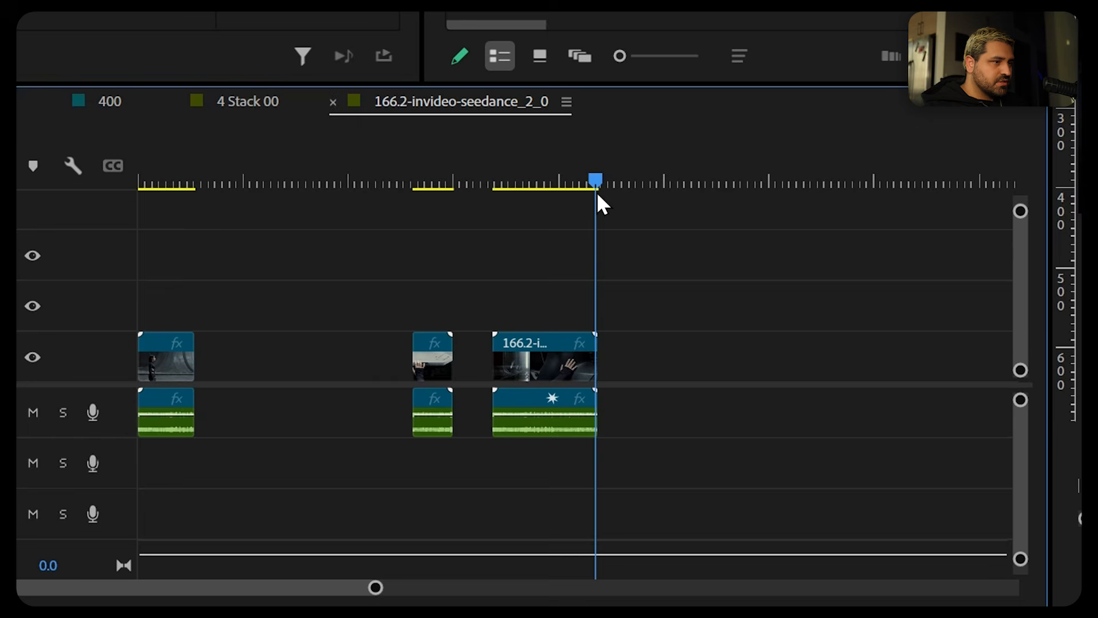
pyautogui.moveTo(598, 194); pyautogui.dragTo(585, 168)
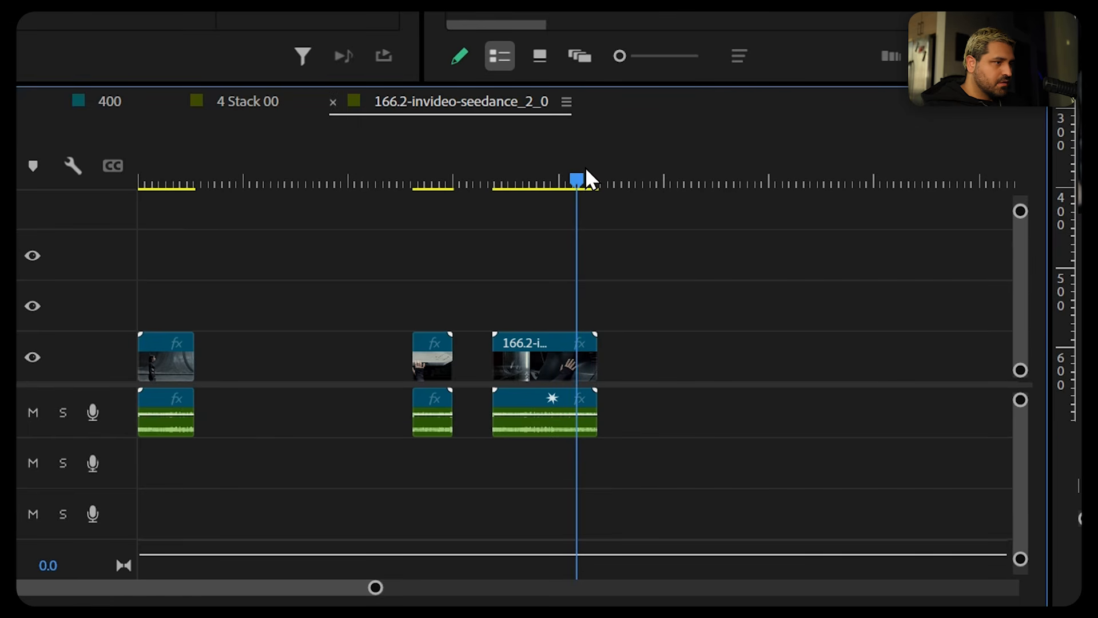
pyautogui.press('space')
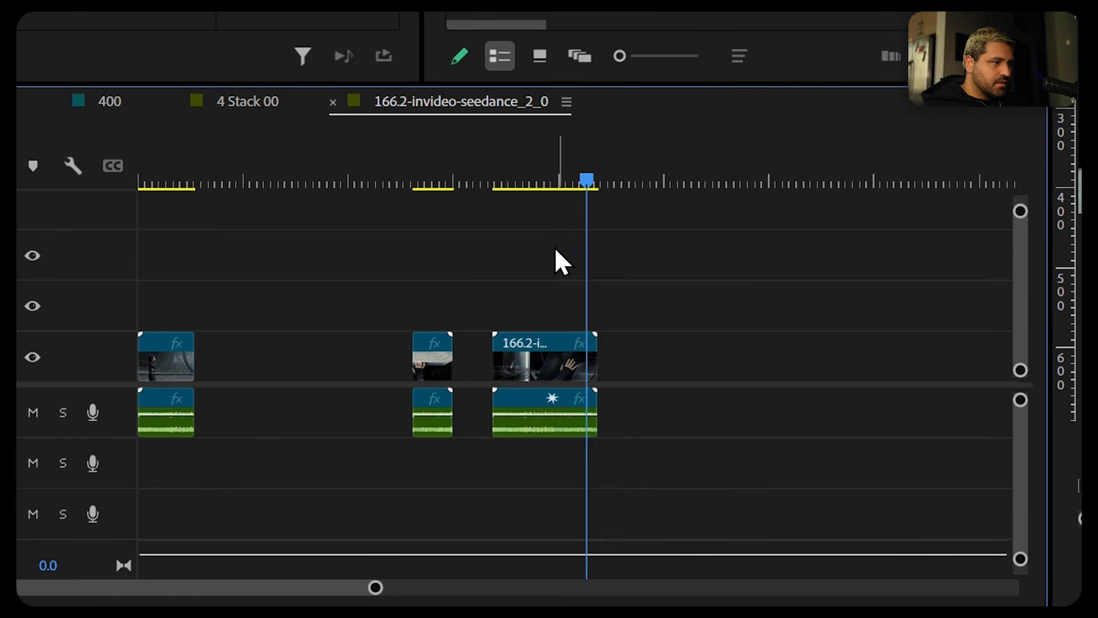
pyautogui.press('space')
pyautogui.moveTo(549, 259); pyautogui.dragTo(510, 416)
pyautogui.hotkey('ctrl', 'k')
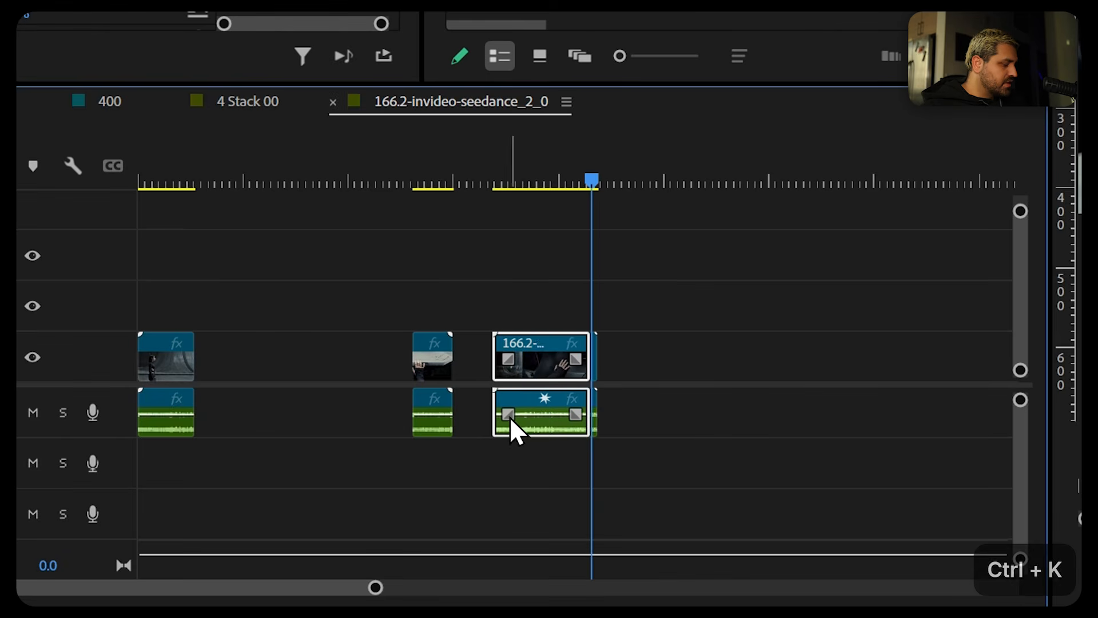
# - Delete the front part of the copied 166.2 clip and close the gaps so the three remaining pieces play back to back
pyautogui.press('BackSpace')
pyautogui.click(512, 360)
pyautogui.press('BackSpace')
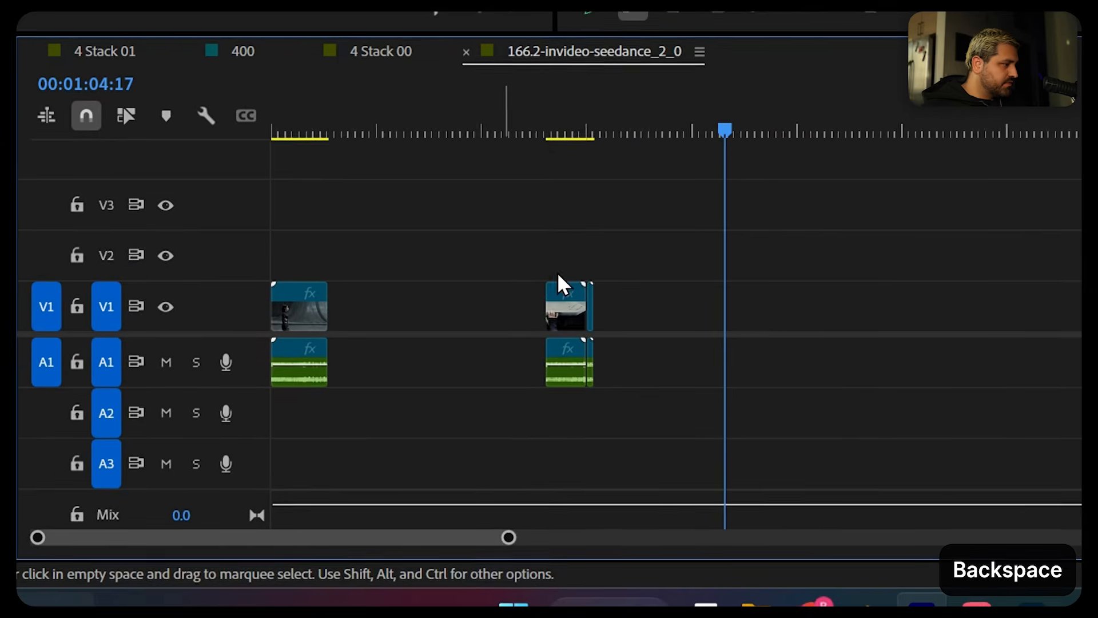
pyautogui.click(344, 346)
pyautogui.press('BackSpace')
# - Play the assembled sequence from the start to check how the three pieces cut together
pyautogui.press('Home')
pyautogui.press('space')
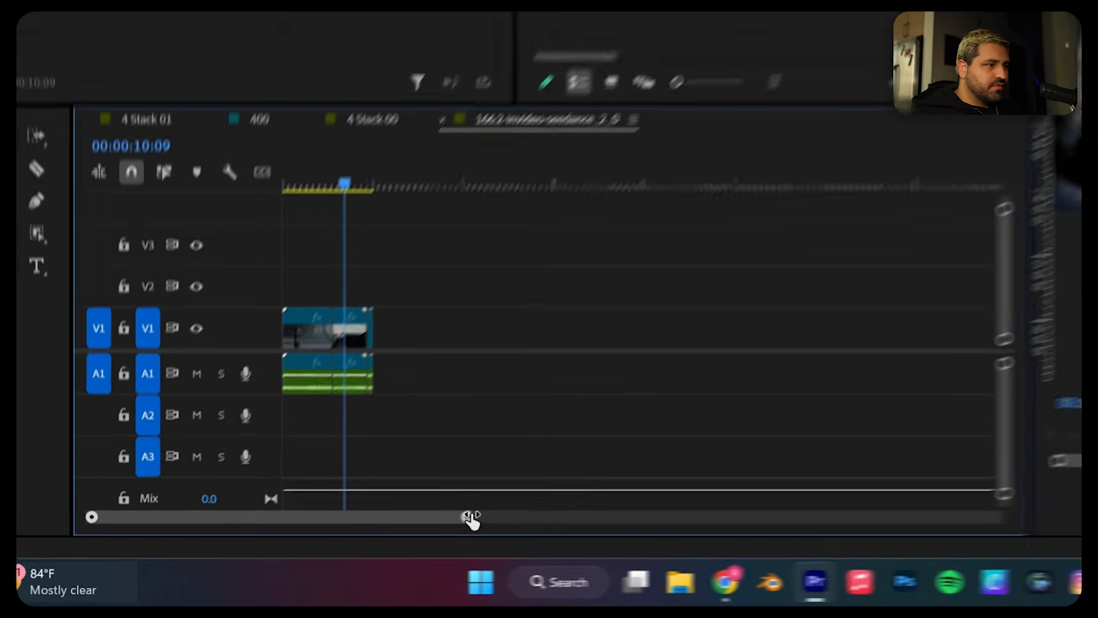
pyautogui.moveTo(315, 552); pyautogui.dragTo(268, 554)
pyautogui.press('space')
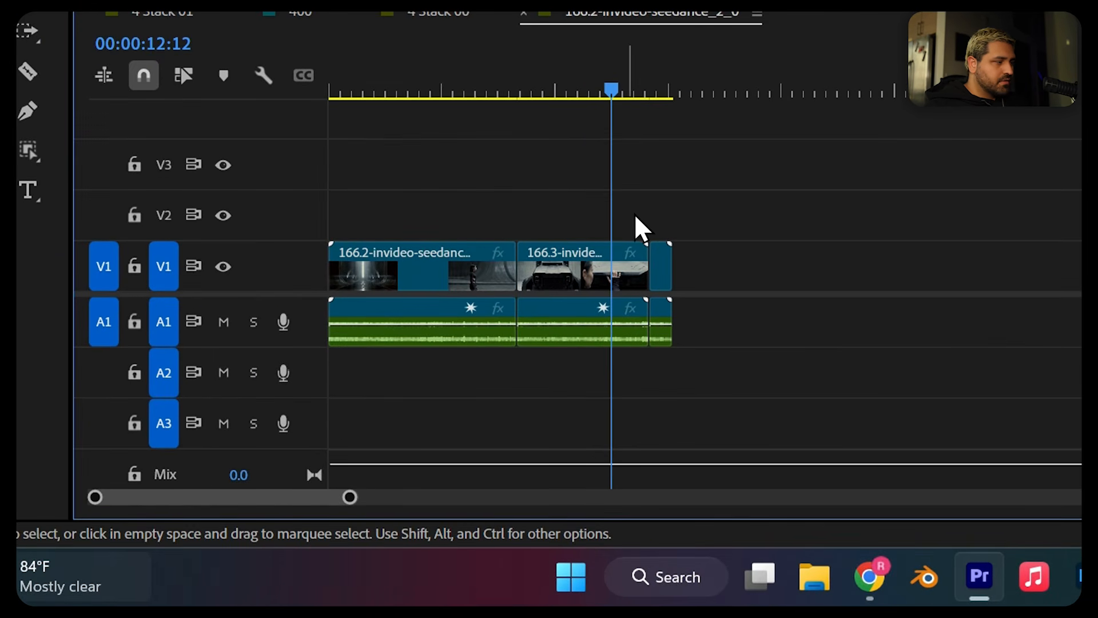
# - Trim off the beginning of the 166.3 piece and close the gap it leaves after the 166.2 clip
pyautogui.click(607, 311)
pyautogui.moveTo(644, 320); pyautogui.dragTo(612, 312)
pyautogui.click(627, 268)
pyautogui.press('BackSpace')
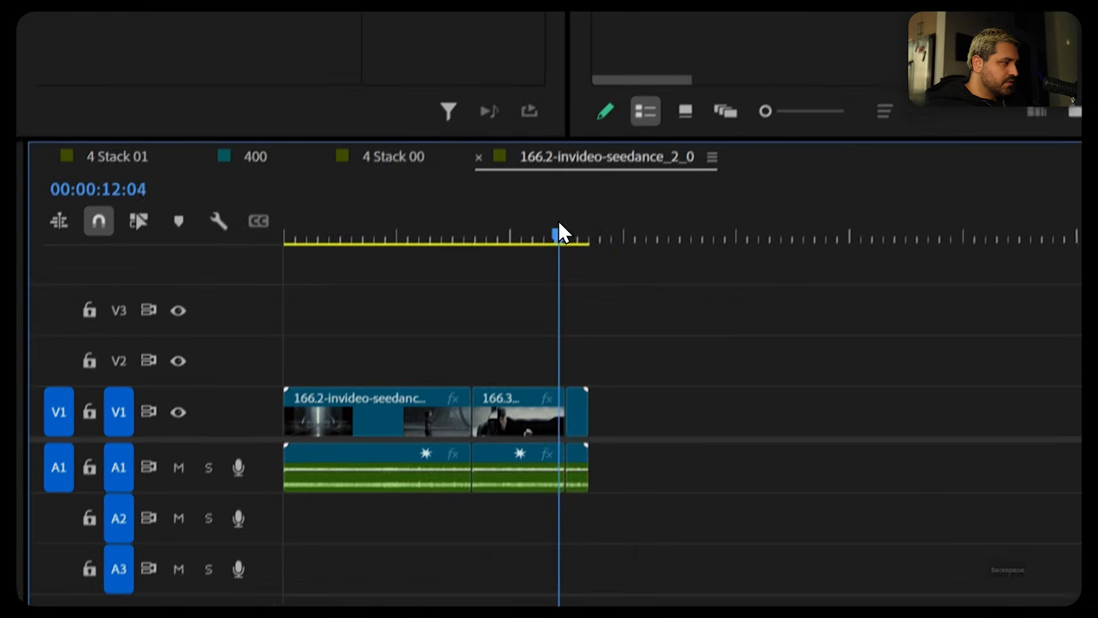
# - Play back the transition from the 166.3 piece into the final 166.2 piece
pyautogui.press('space')
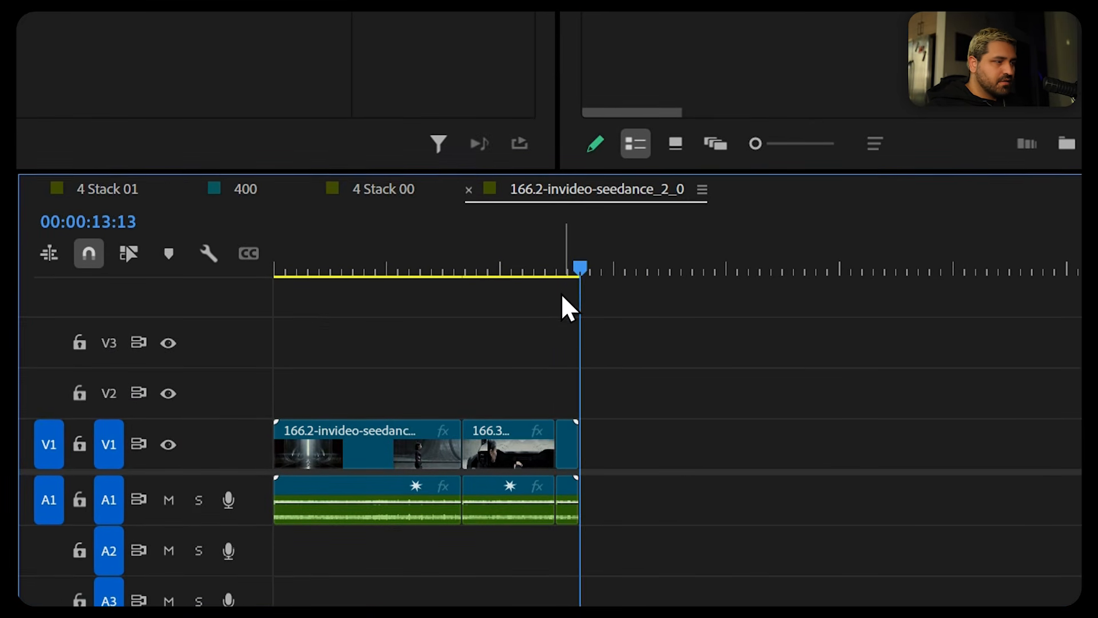
pyautogui.click(548, 265)
pyautogui.press('space')
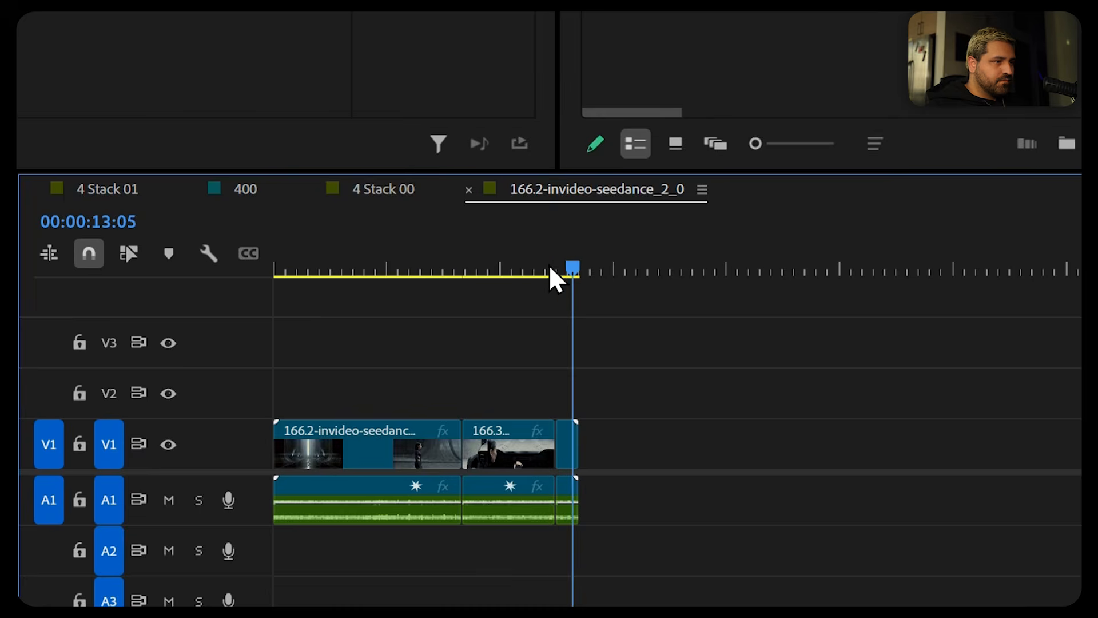
pyautogui.press('space')
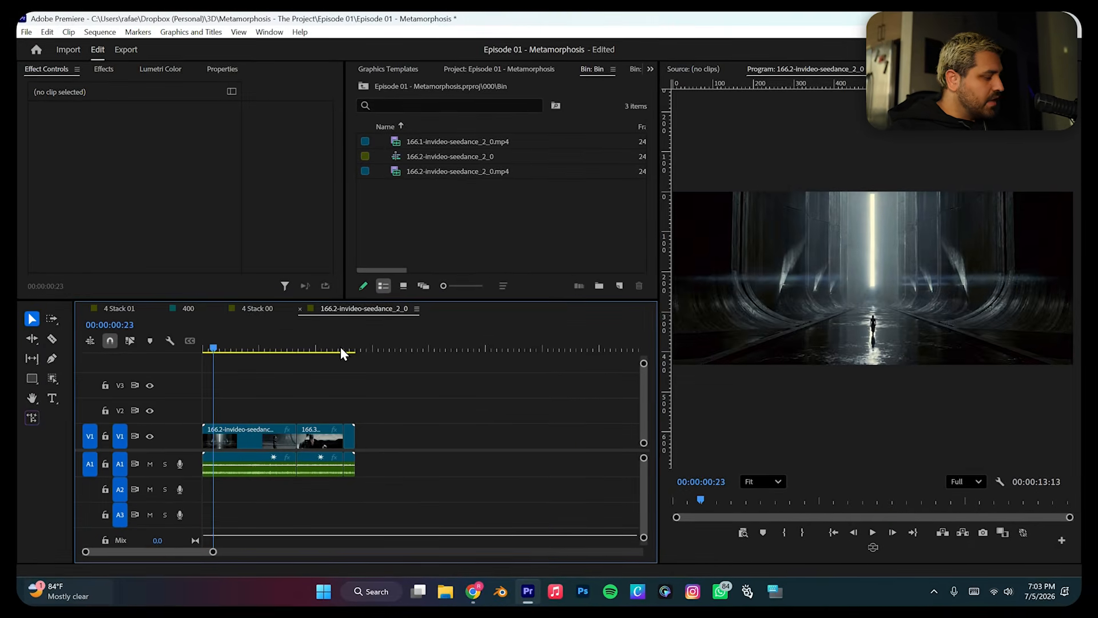
# - Save the project, scrub through the 166.3 piece, and return the playhead to the start of the sequence
pyautogui.hotkey('ctrl', 's')
pyautogui.moveTo(317, 351); pyautogui.dragTo(353, 370)
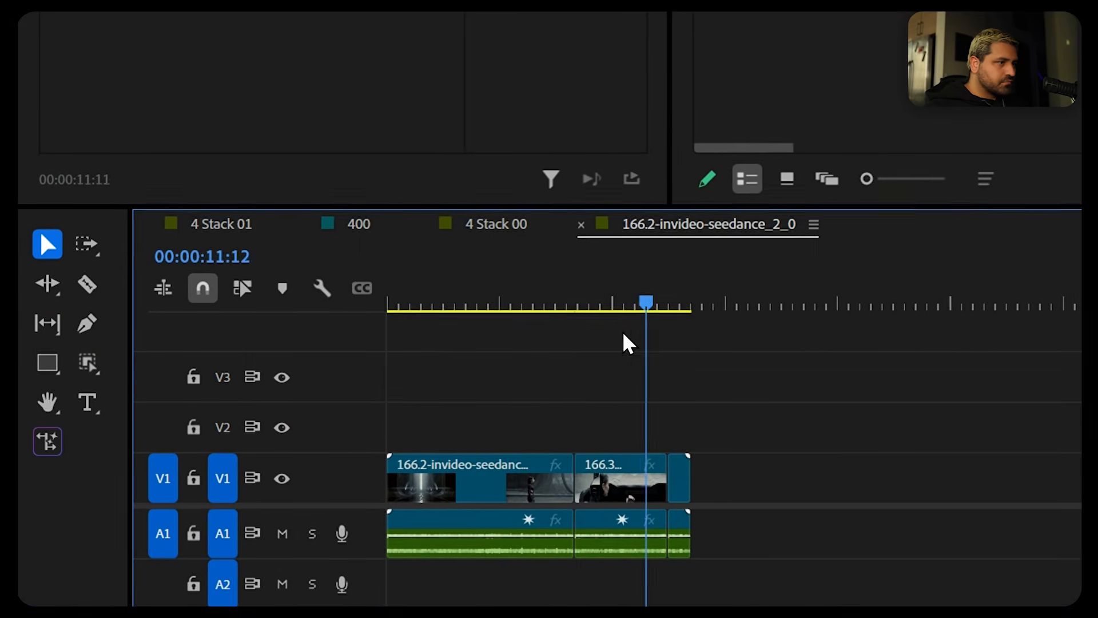
pyautogui.press('Home')
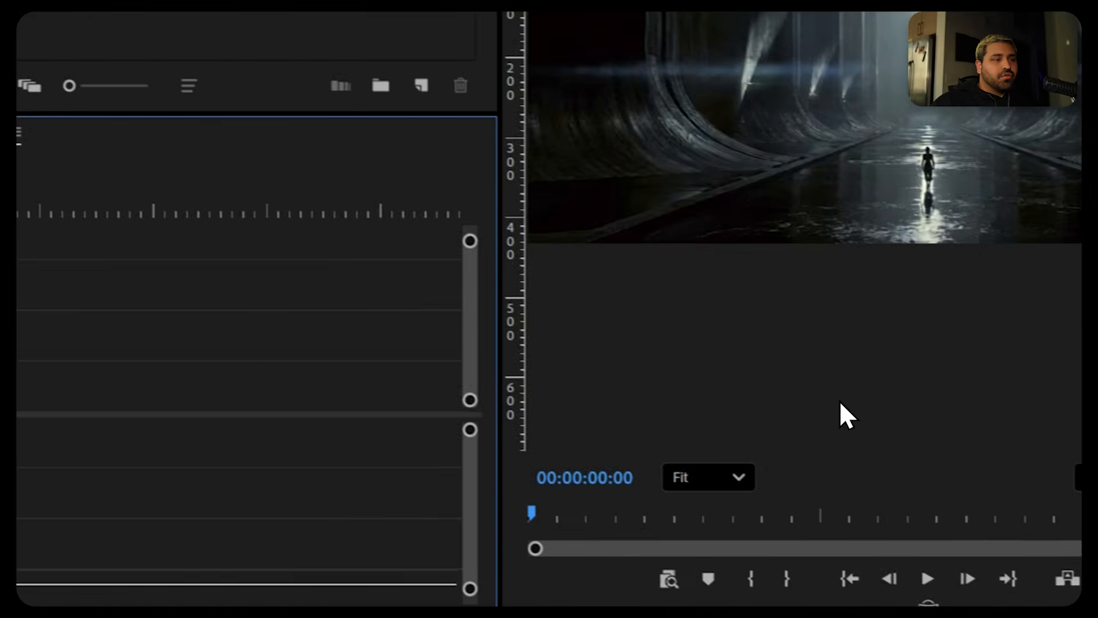